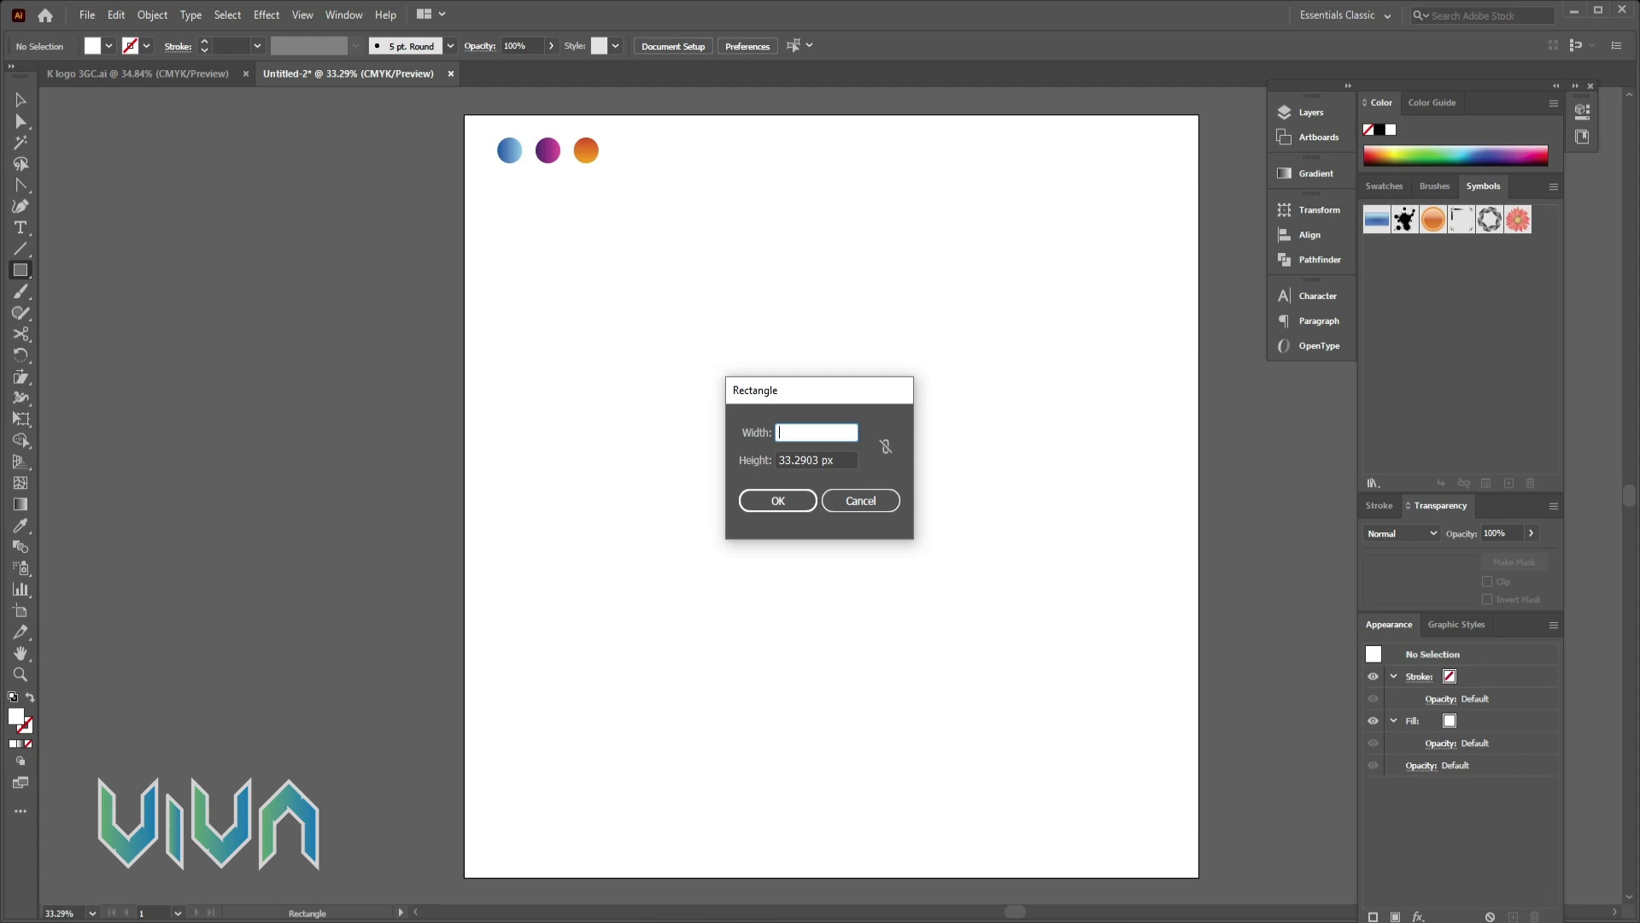
Create a 300 by 900 px rectangle and move it up slightly on the left half of the artboard.
{"action": "left_click", "coordinate": [801, 460]}
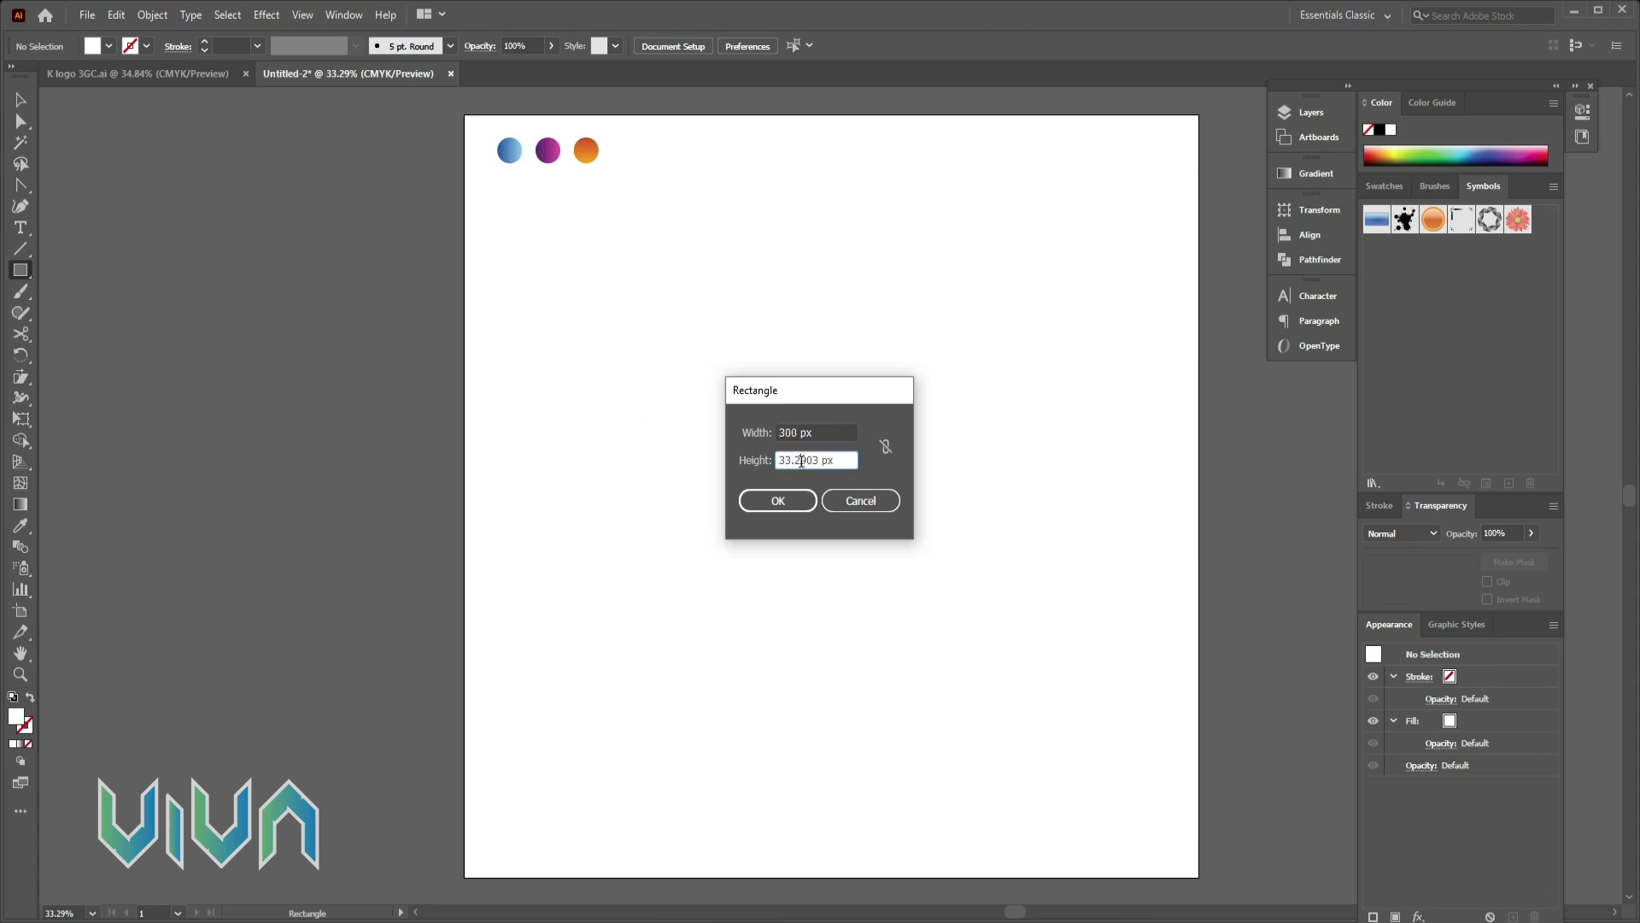
{"action": "double_click", "coordinate": [802, 460]}
{"action": "type", "text": "900"}
{"action": "key", "text": "Return"}
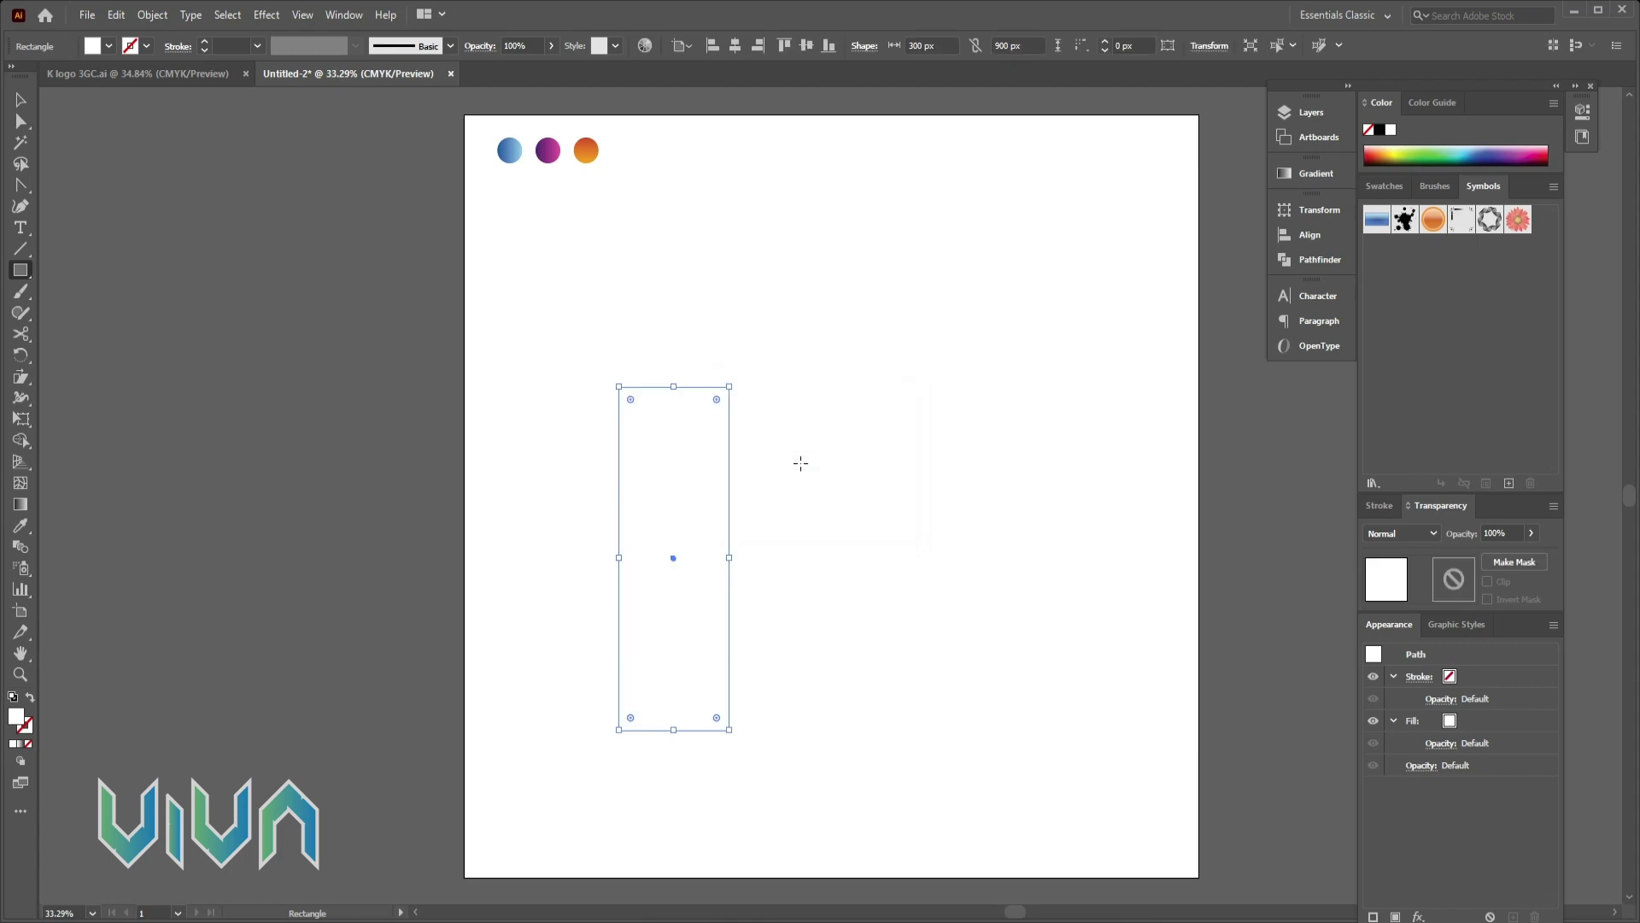
{"action": "key", "text": "v"}
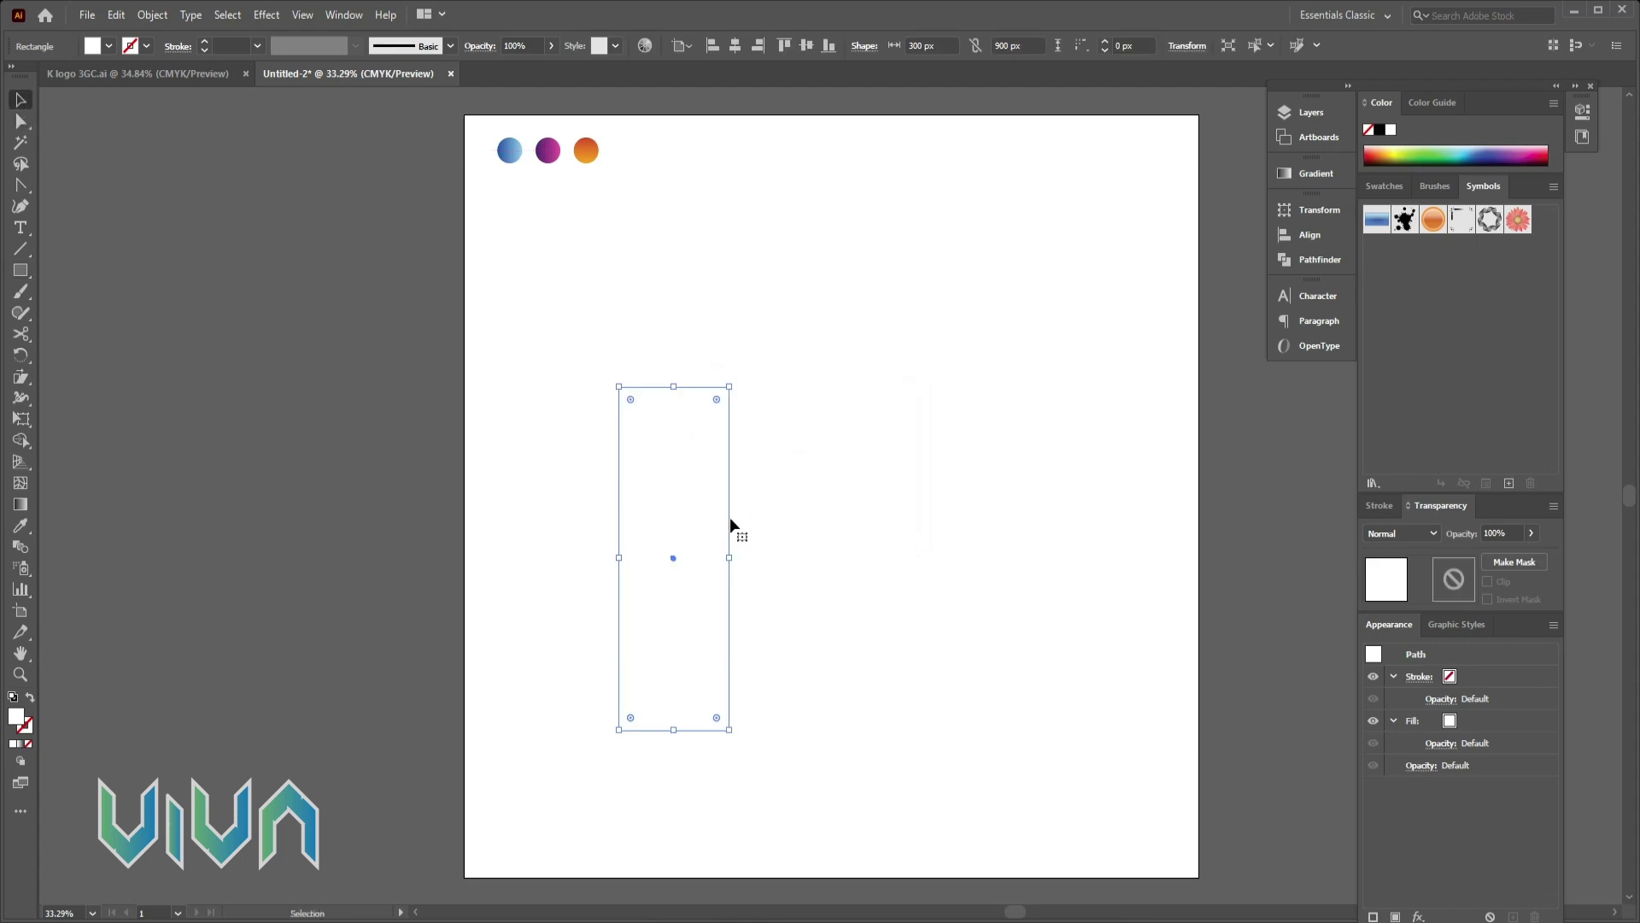
{"action": "left_click_drag", "start_coordinate": [730, 516], "coordinate": [714, 424]}
{"action": "left_click", "coordinate": [842, 491]}
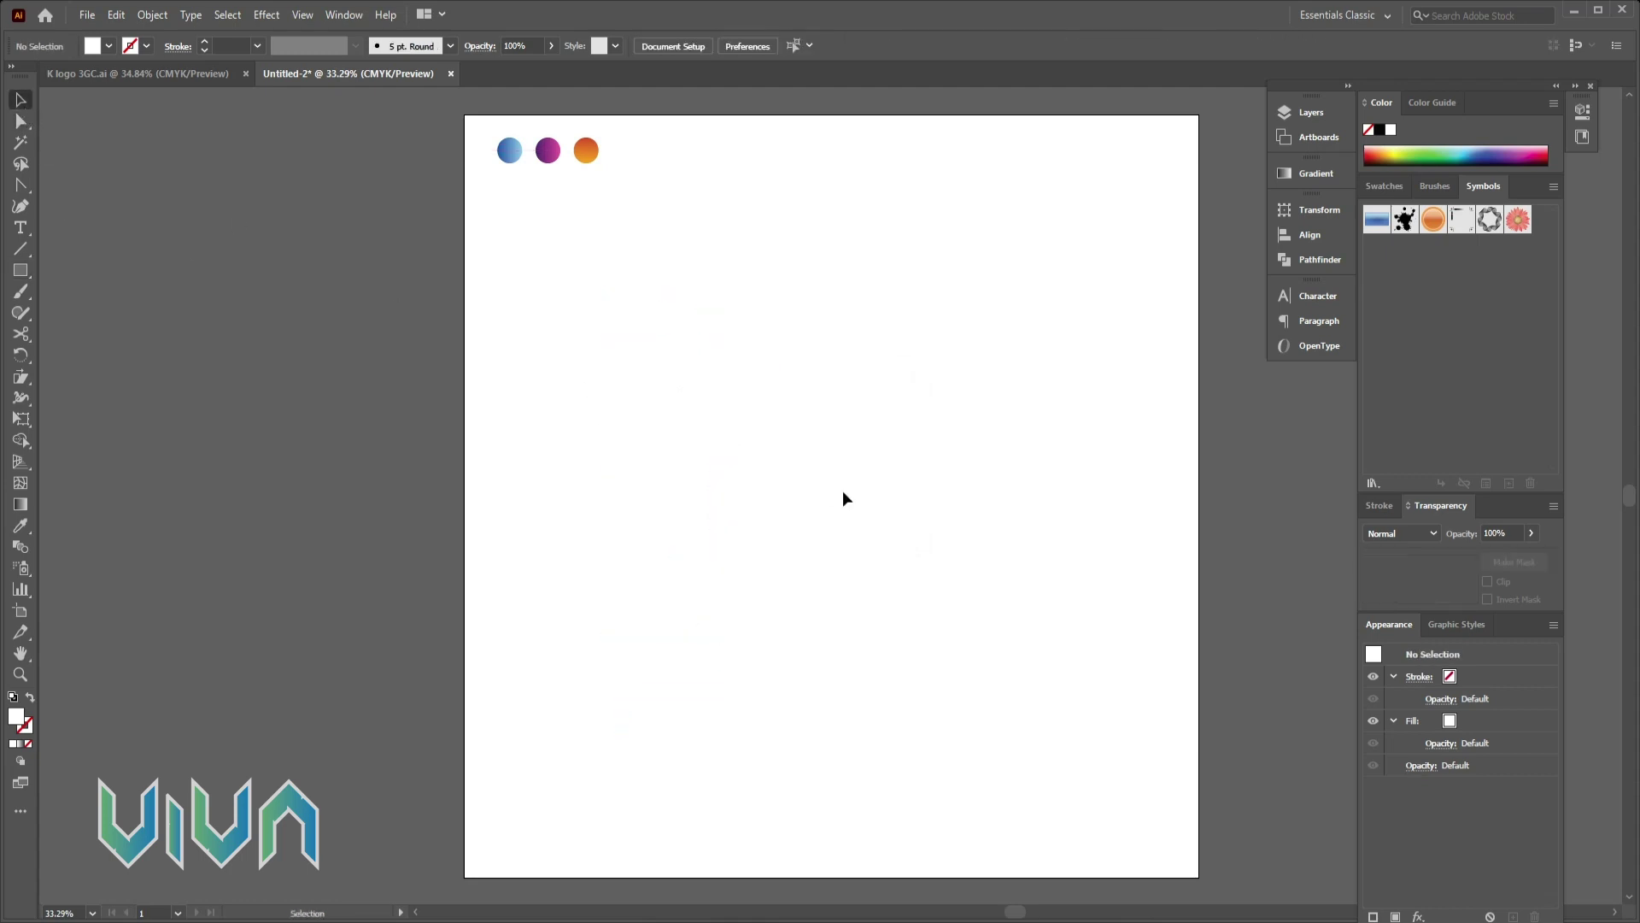
Give the tall rectangle a black stroke and remove its fill.
{"action": "left_click_drag", "start_coordinate": [840, 407], "coordinate": [495, 615]}
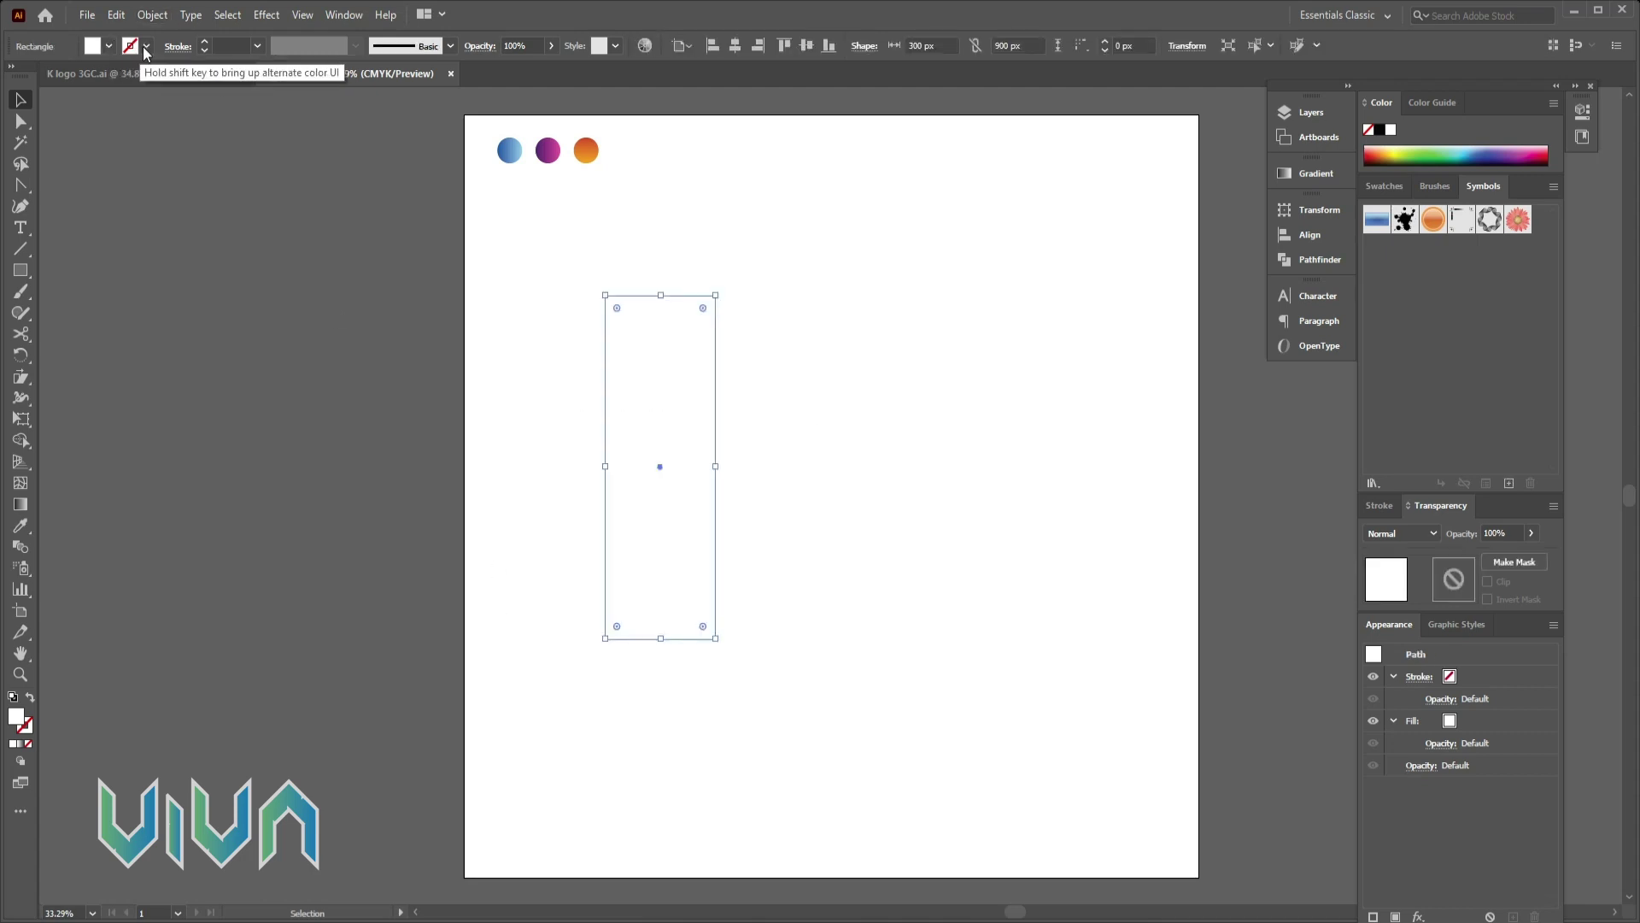
{"action": "left_click", "coordinate": [145, 53]}
{"action": "left_click", "coordinate": [49, 80]}
{"action": "left_click", "coordinate": [109, 49]}
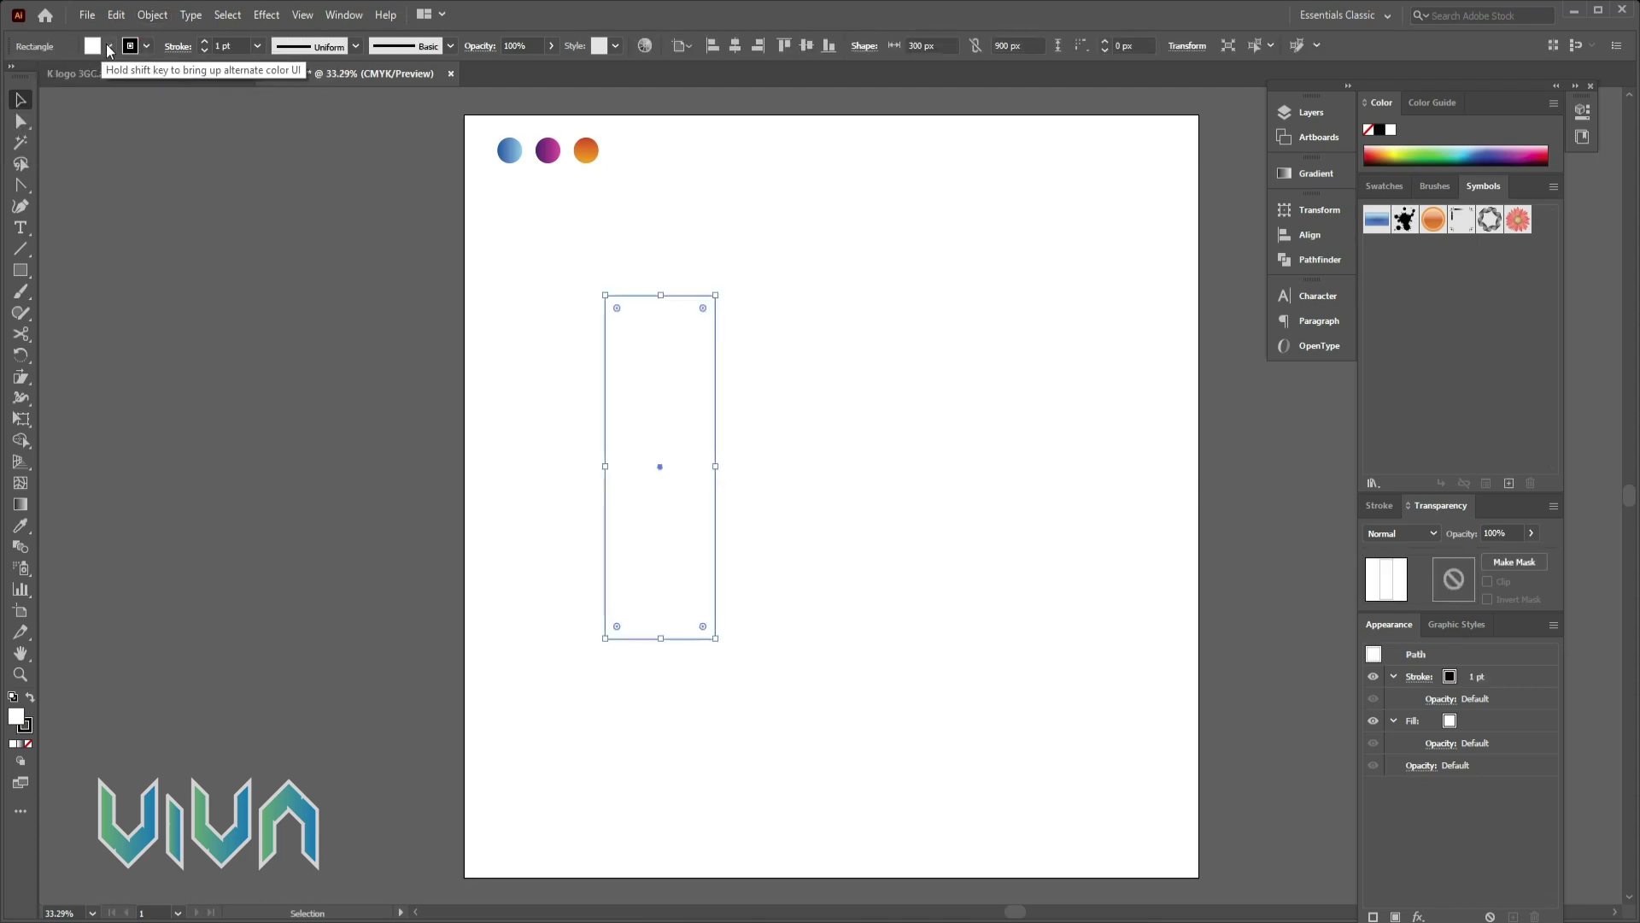
{"action": "left_click", "coordinate": [109, 50]}
{"action": "left_click", "coordinate": [11, 75]}
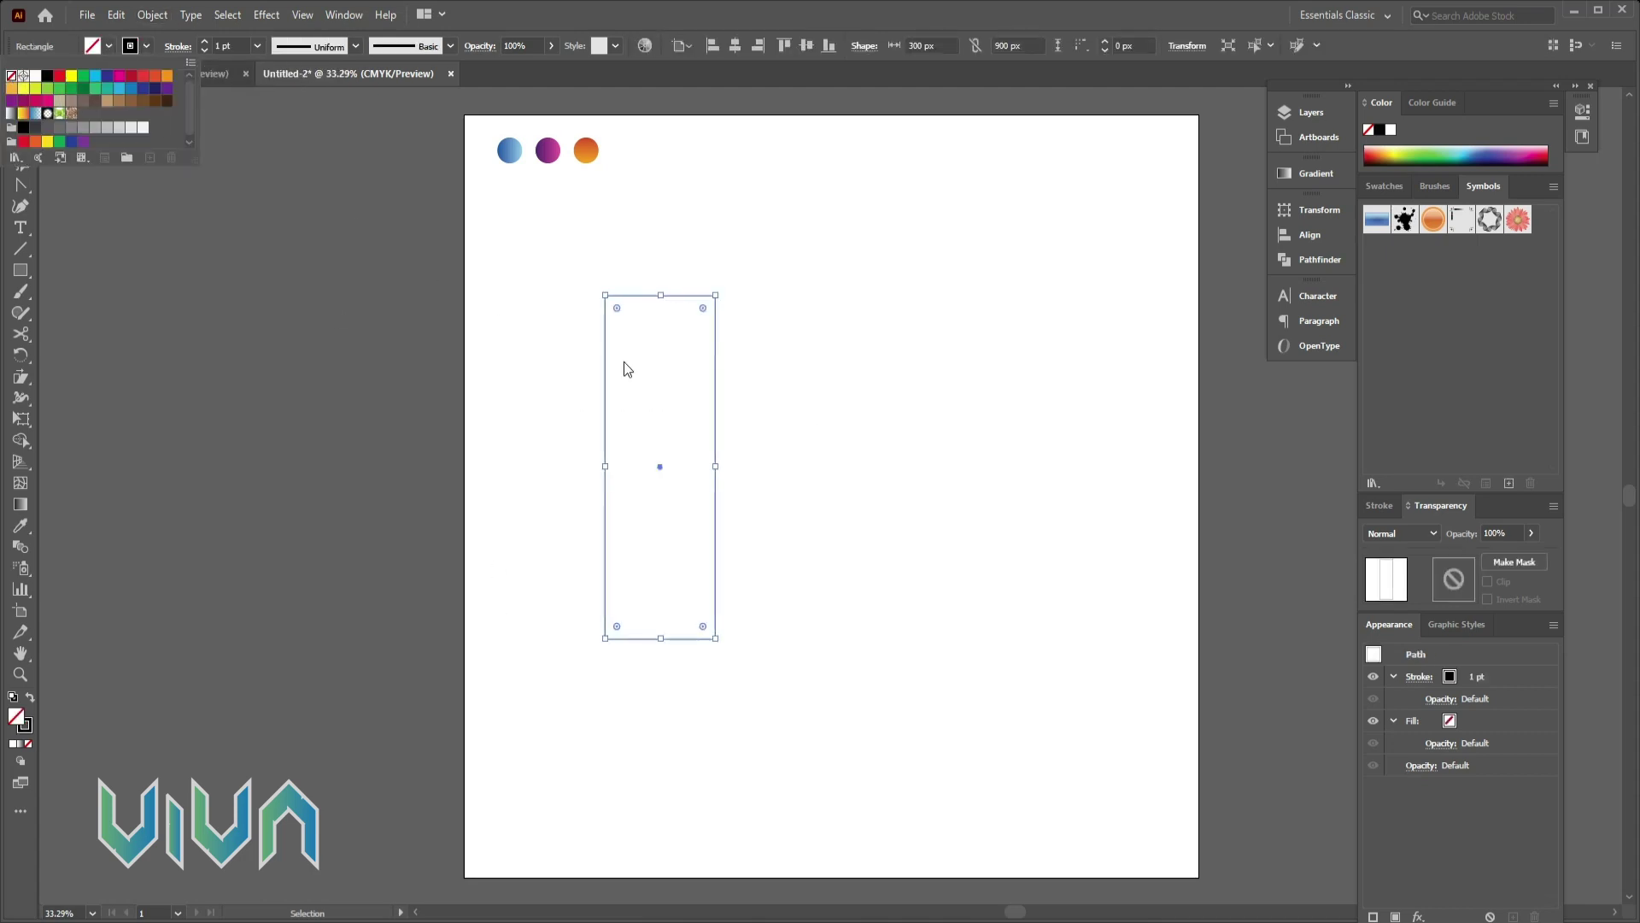
{"action": "left_click", "coordinate": [16, 267]}
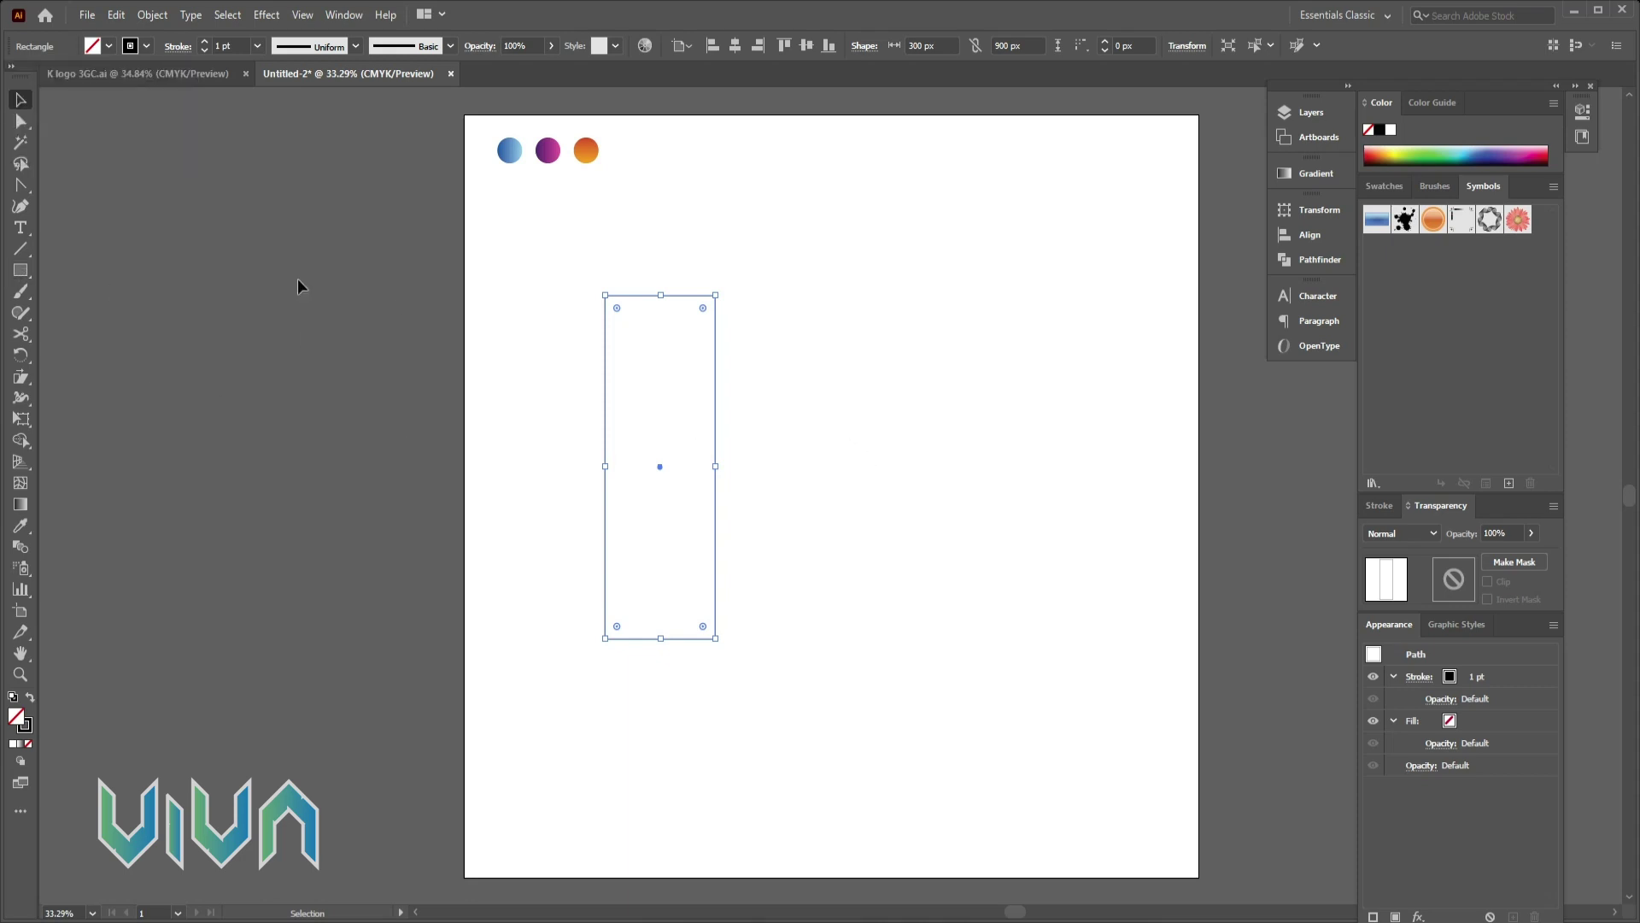
Create a second rectangle 150 px wide and 450 px high beside the tall one.
{"action": "left_click", "coordinate": [21, 270]}
{"action": "left_click", "coordinate": [833, 433]}
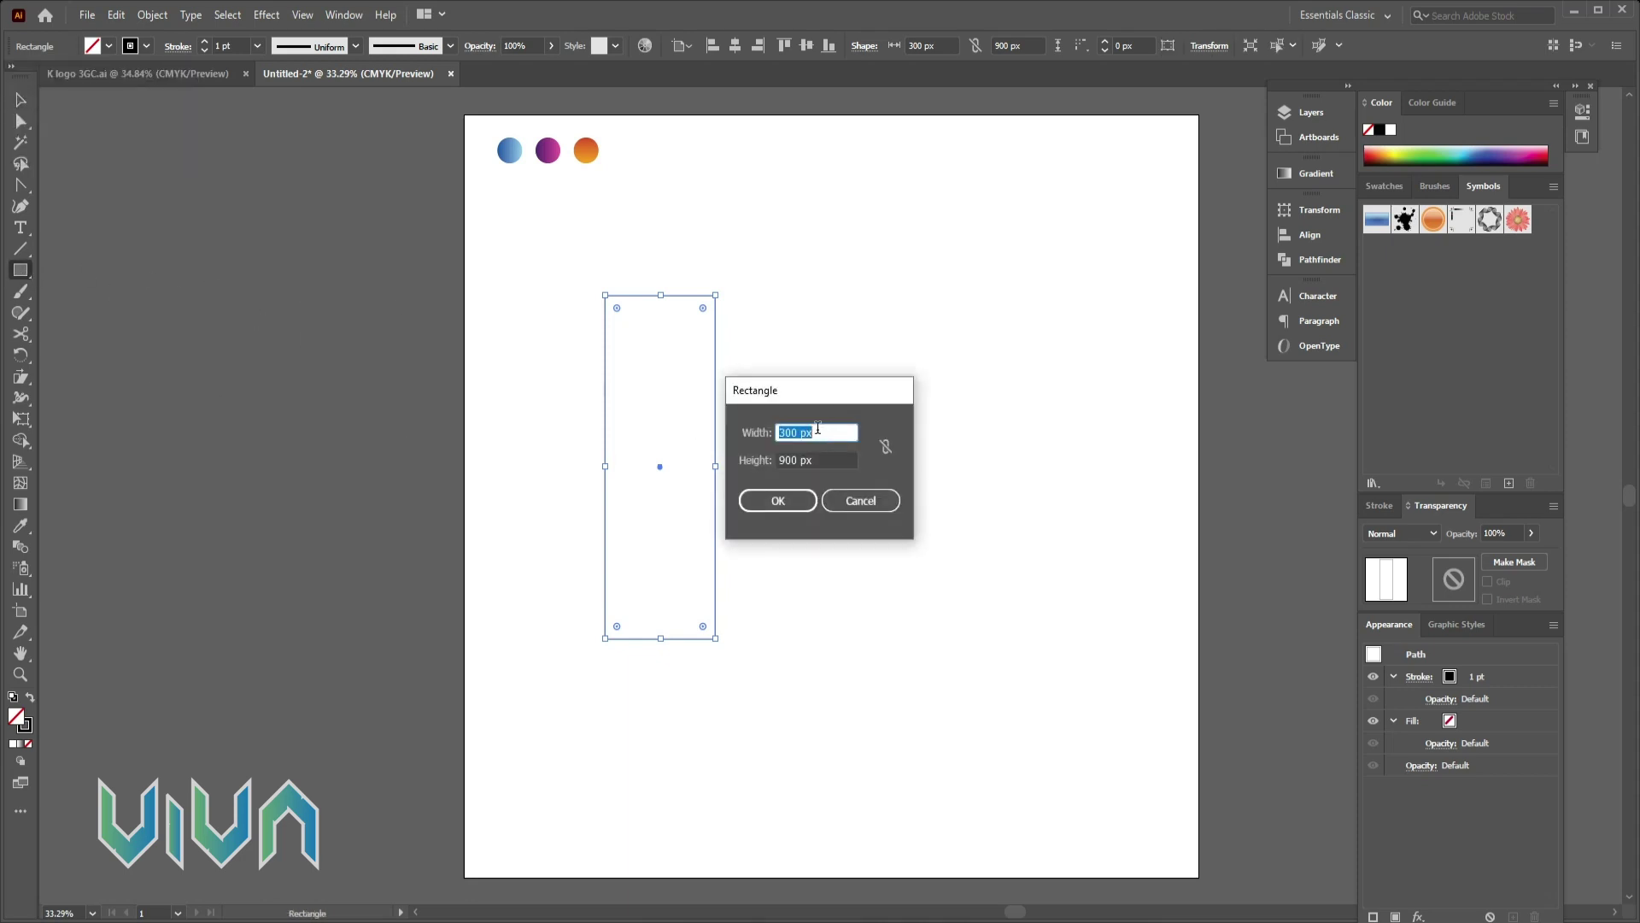
{"action": "type", "text": "150"}
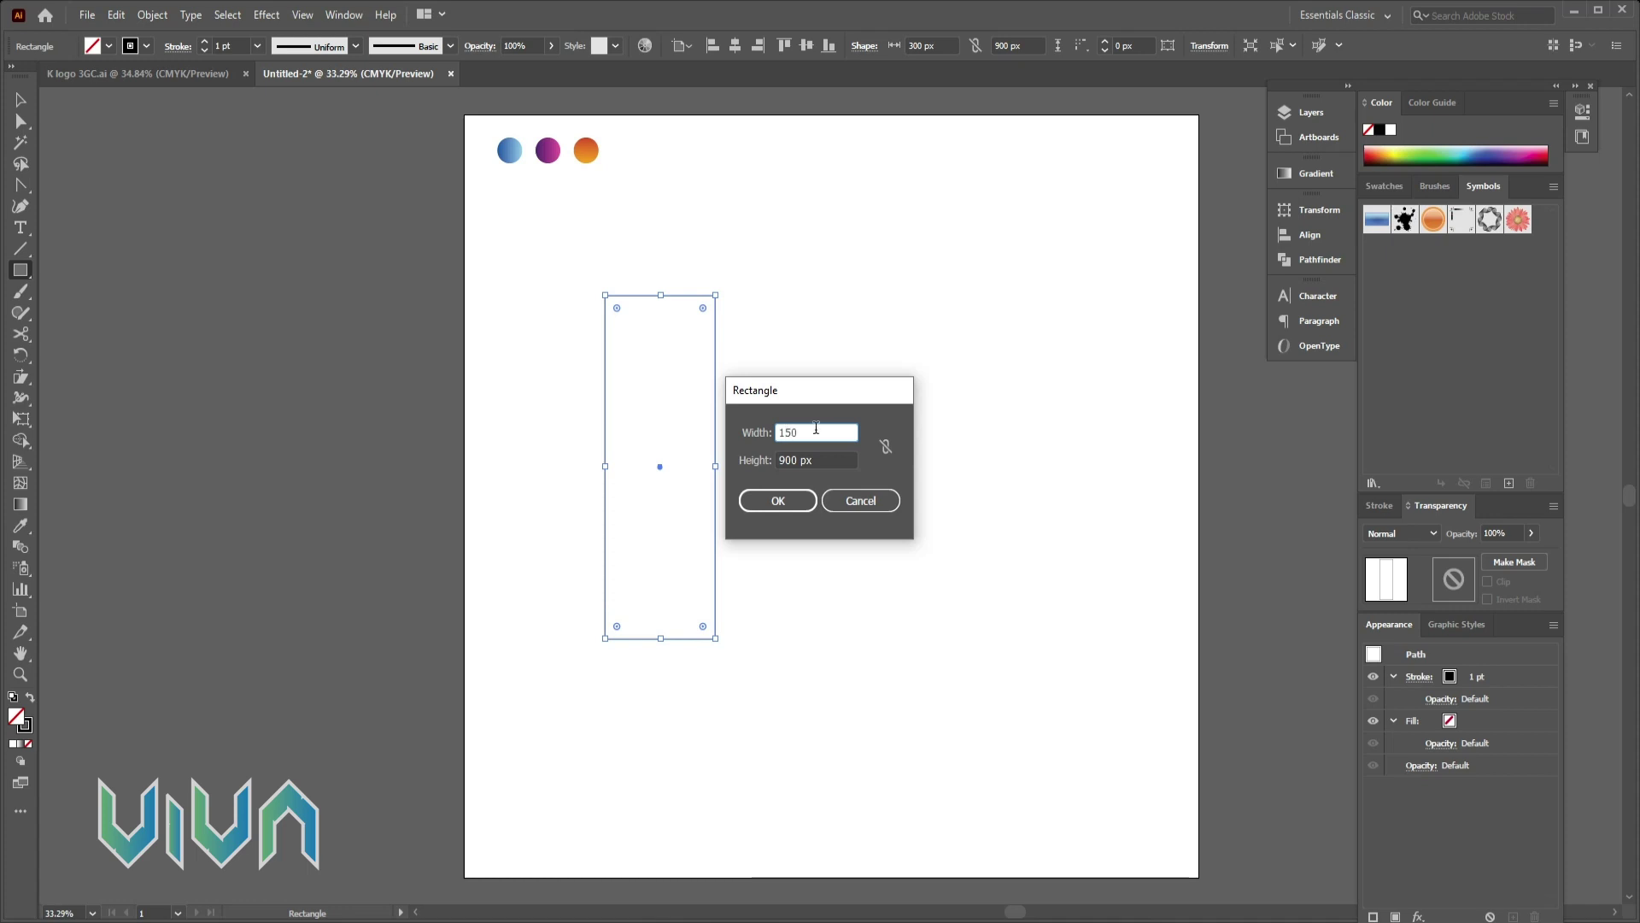
{"action": "key", "text": "Tab"}
{"action": "double_click", "coordinate": [784, 460]}
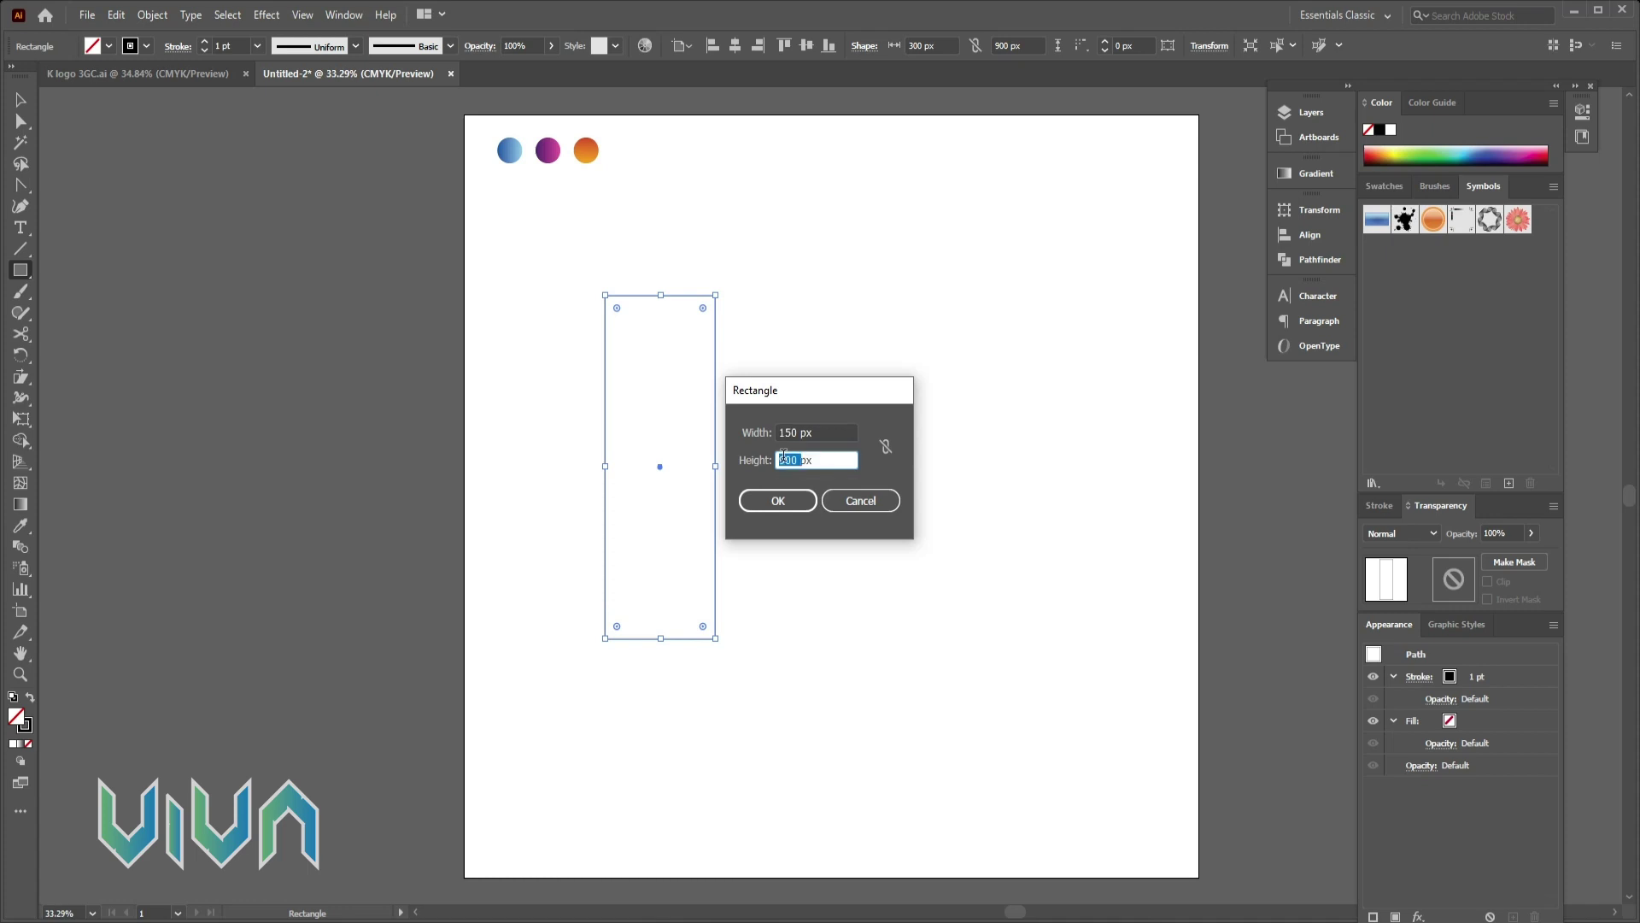
{"action": "type", "text": "45"}
{"action": "key", "text": "Return"}
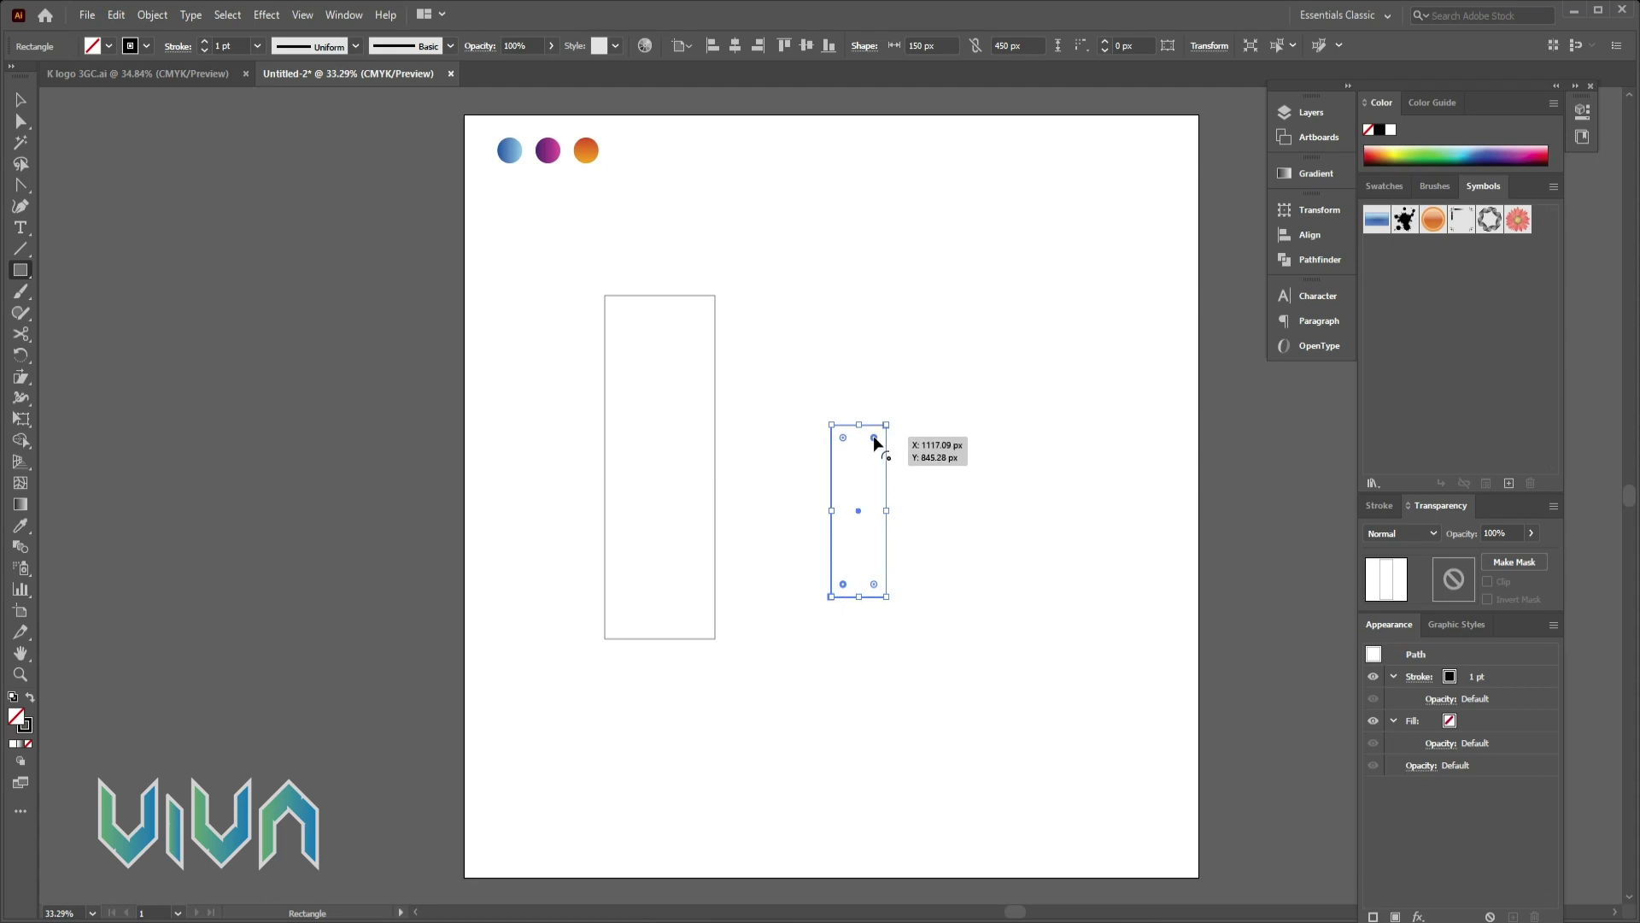
Round the upper-right and lower-left corners of both rectangles to their maximum radius, leaving the other corners sharp.
{"action": "left_click_drag", "start_coordinate": [874, 438], "coordinate": [700, 631]}
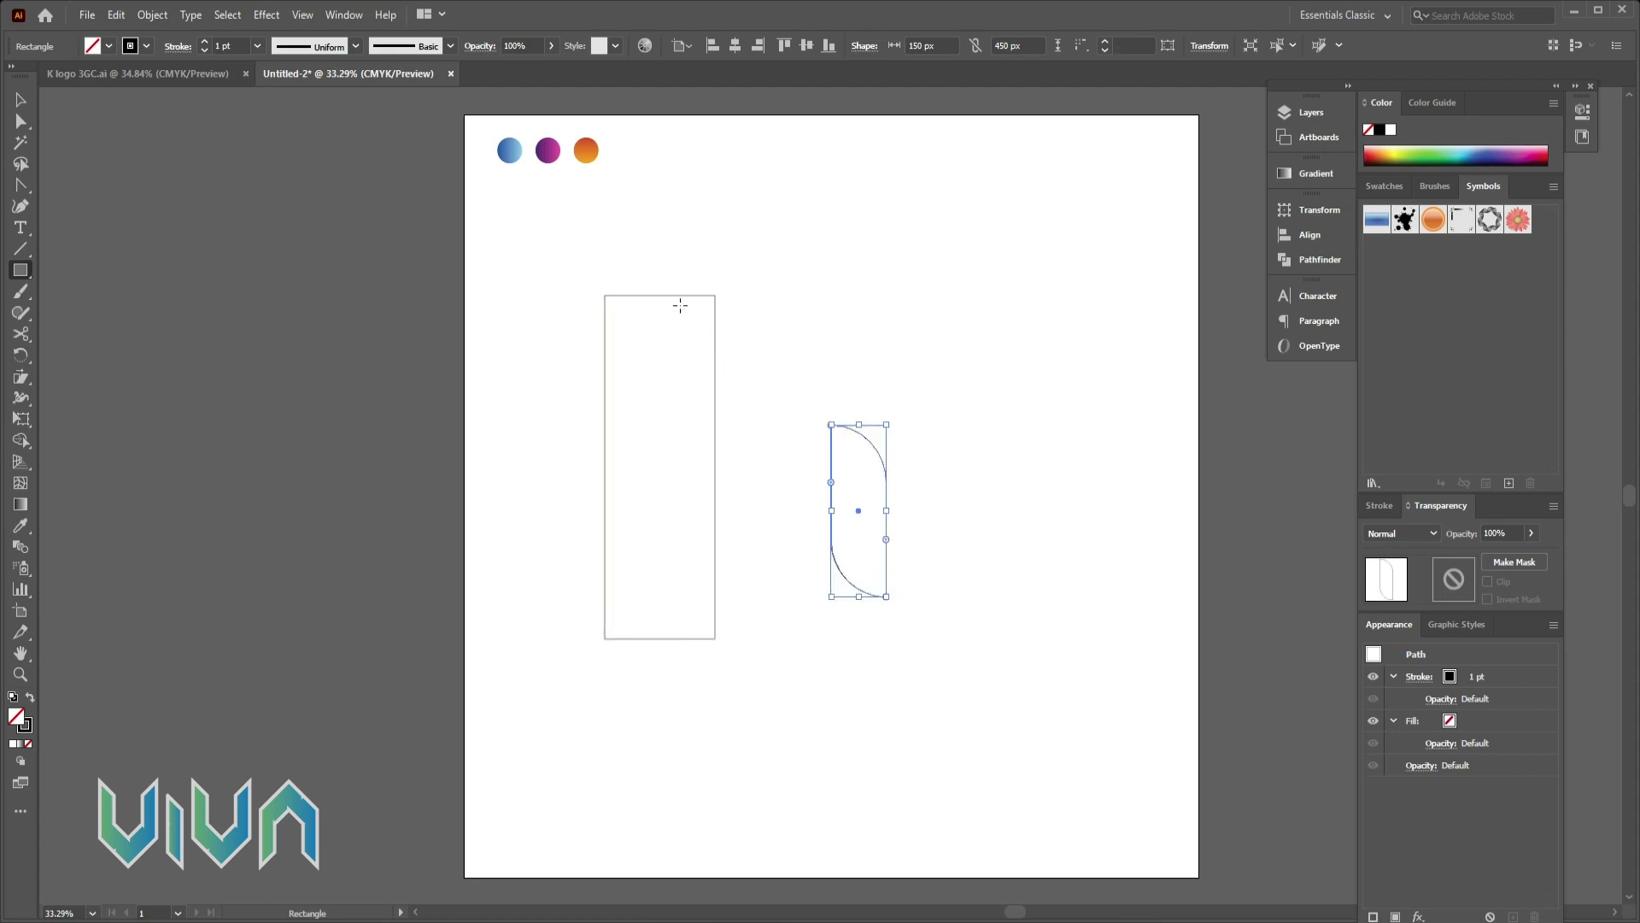
{"action": "left_click", "coordinate": [21, 100]}
{"action": "left_click_drag", "start_coordinate": [667, 285], "coordinate": [623, 388]}
{"action": "left_click", "coordinate": [703, 308]}
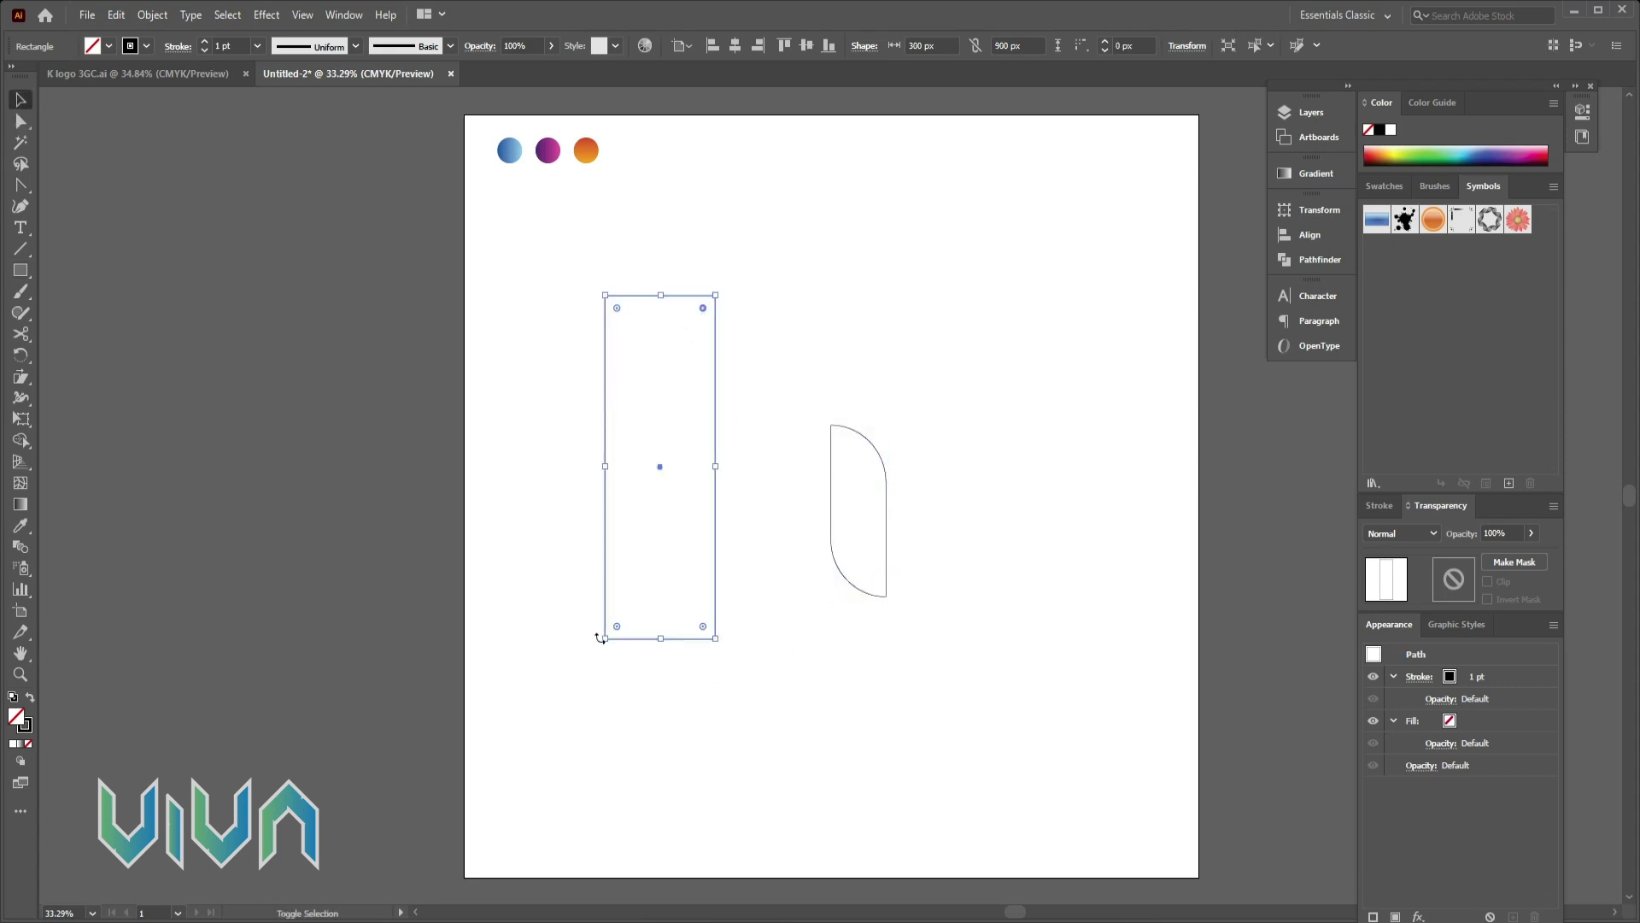
{"action": "left_click_drag", "start_coordinate": [615, 628], "coordinate": [851, 448]}
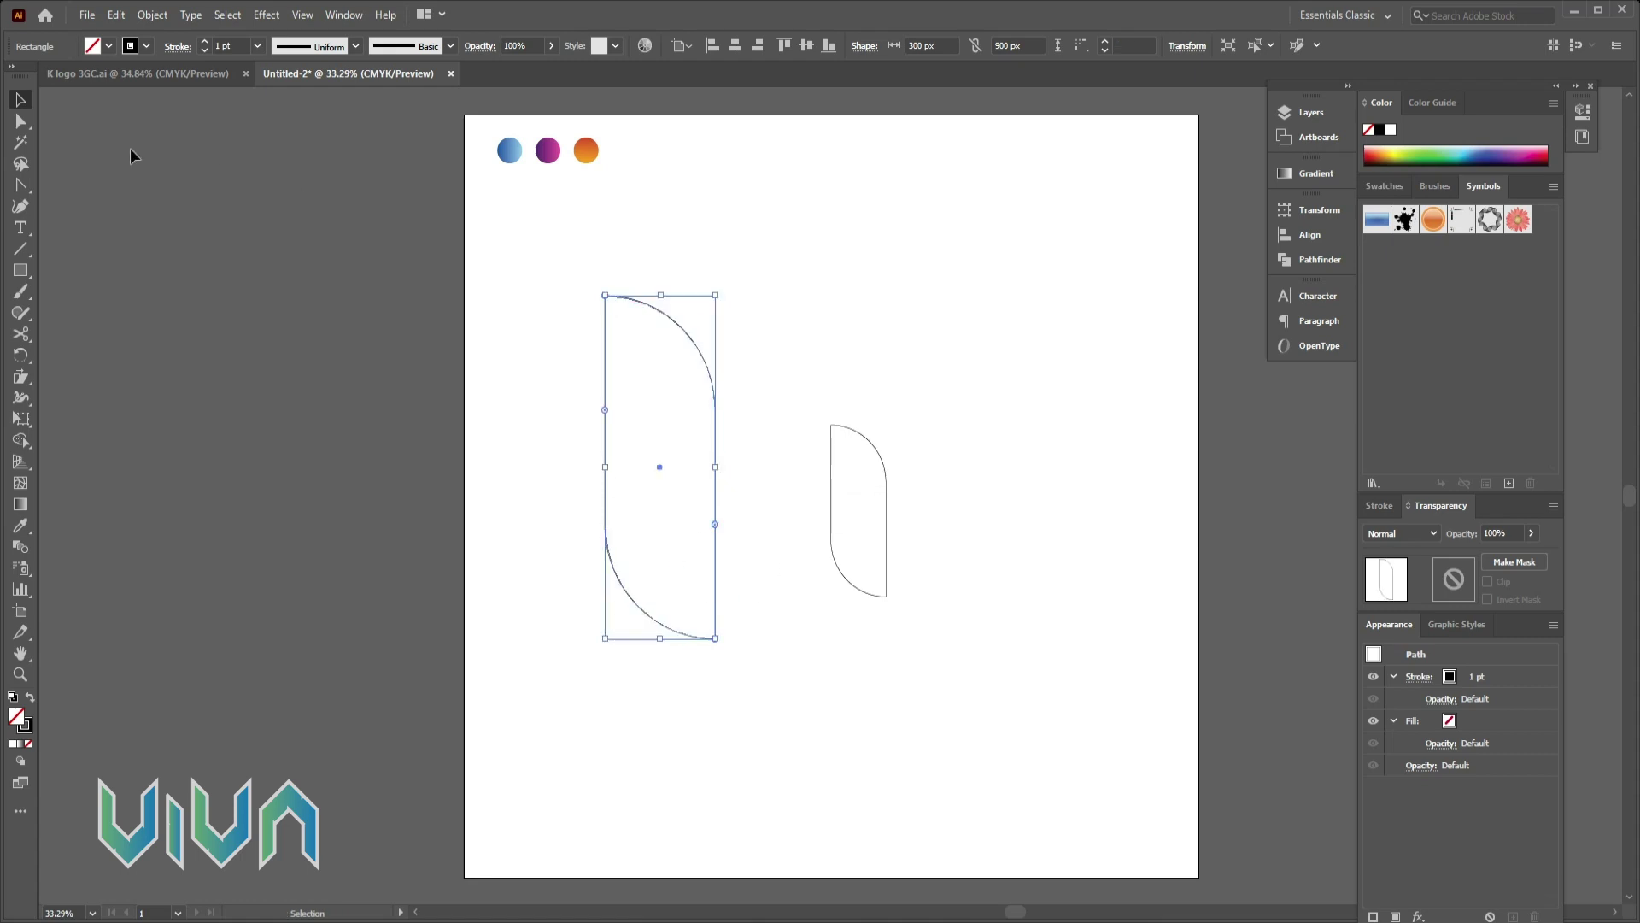
Draw a straight diagonal path with the Pen tool from the large shape's upper-left corner to its lower-right corner.
{"action": "left_click_drag", "start_coordinate": [21, 205], "coordinate": [86, 181]}
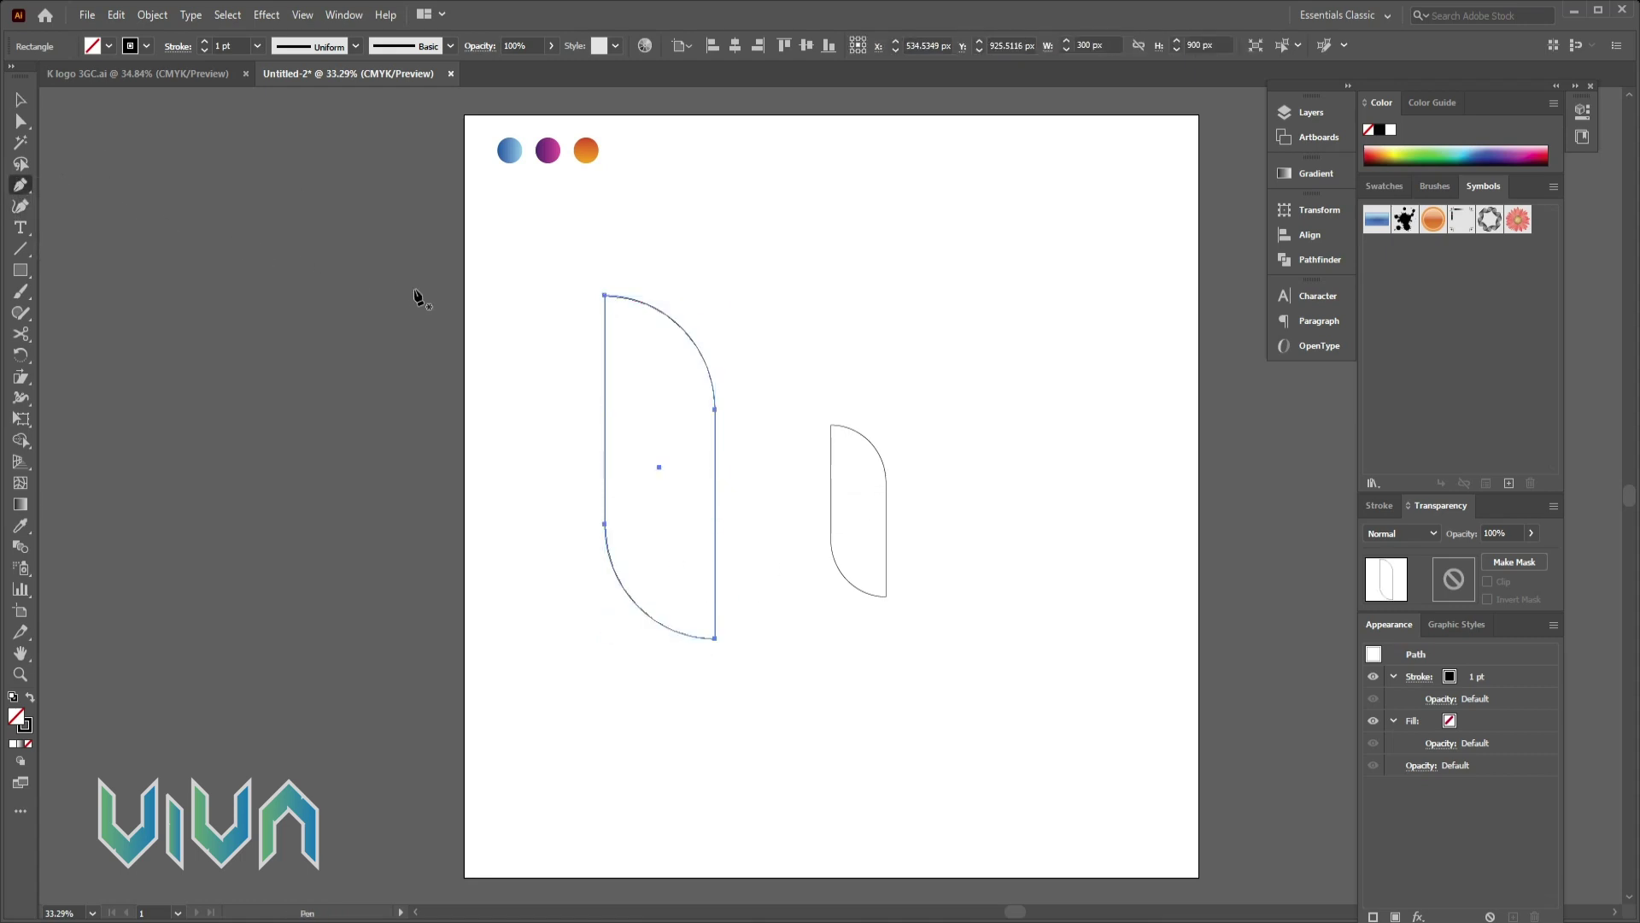
{"action": "key", "text": "v"}
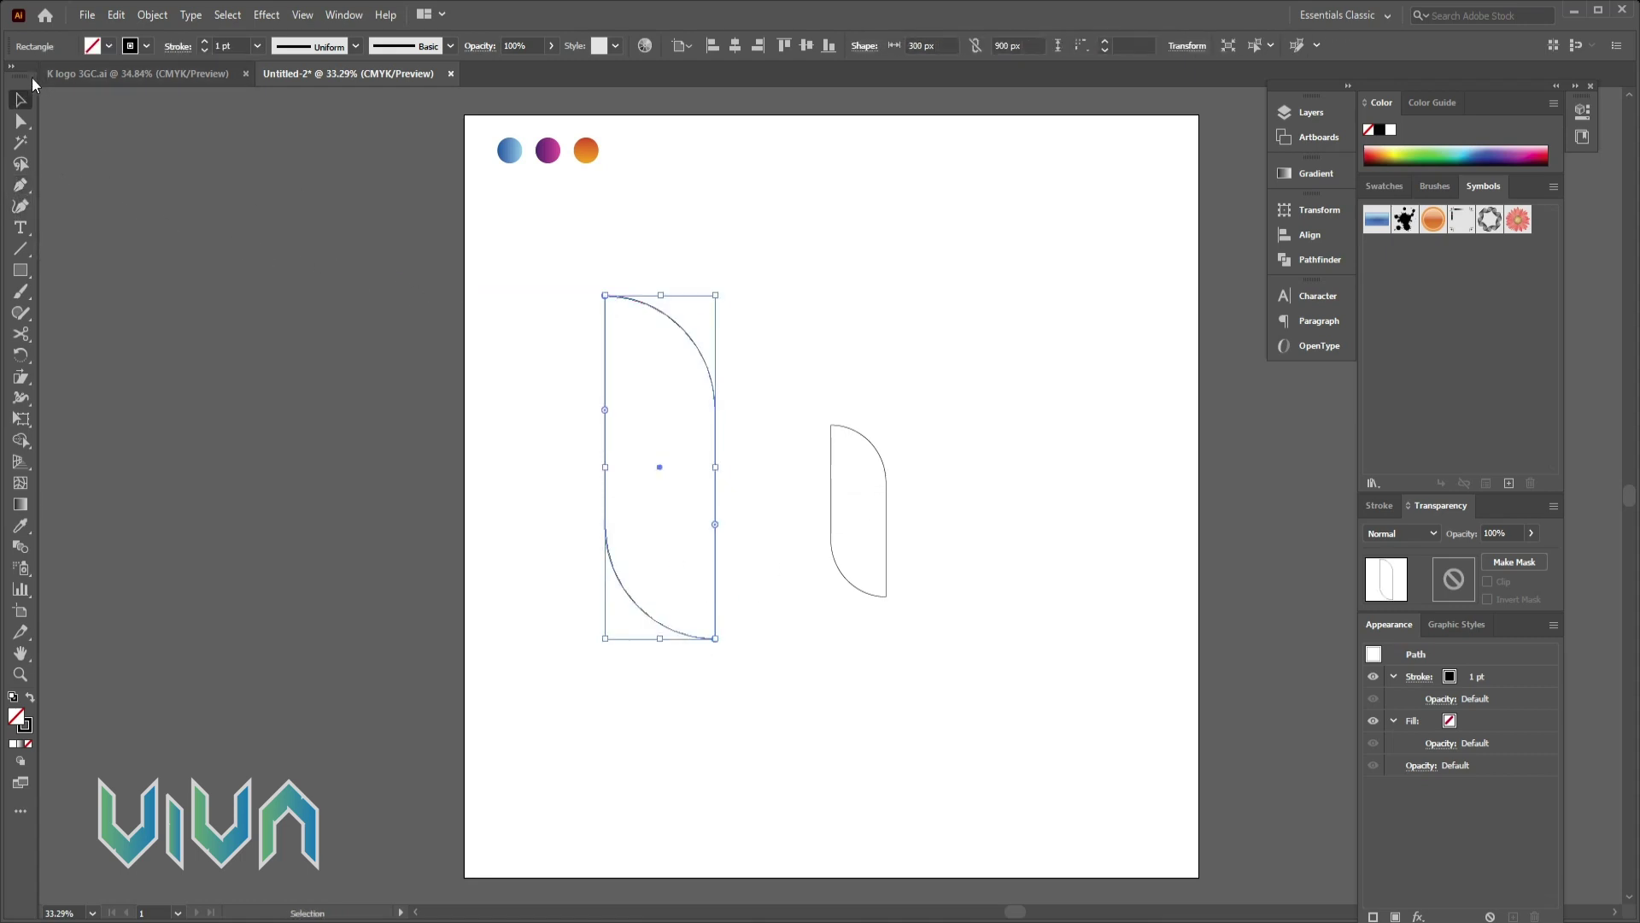
{"action": "left_click", "coordinate": [158, 186]}
{"action": "left_click", "coordinate": [22, 184]}
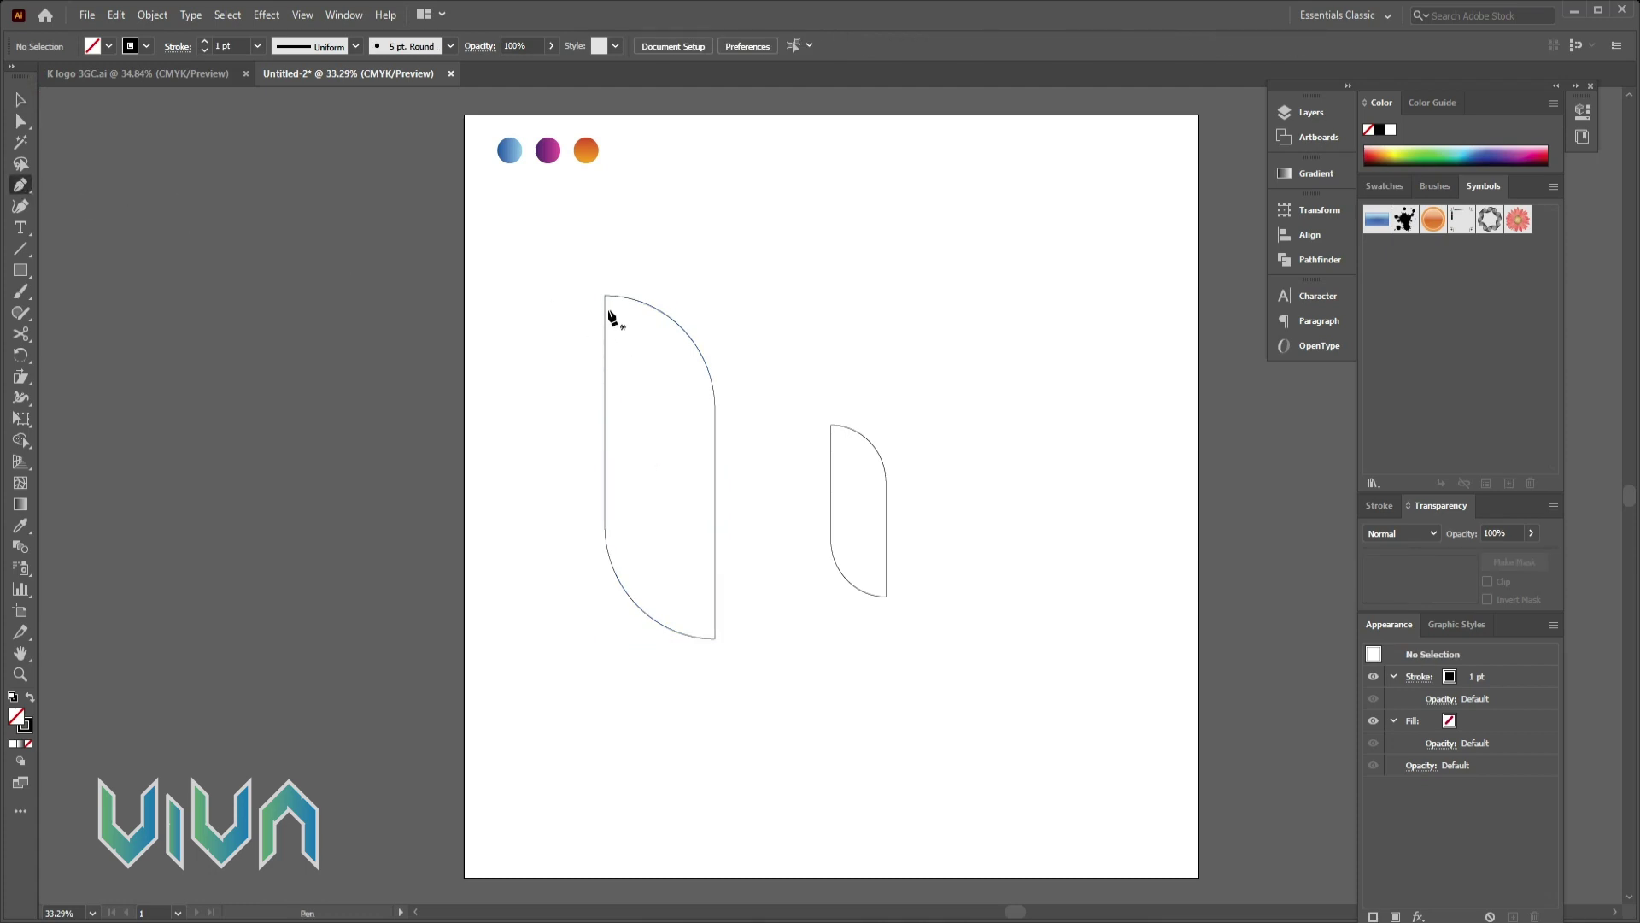
{"action": "left_click", "coordinate": [605, 296]}
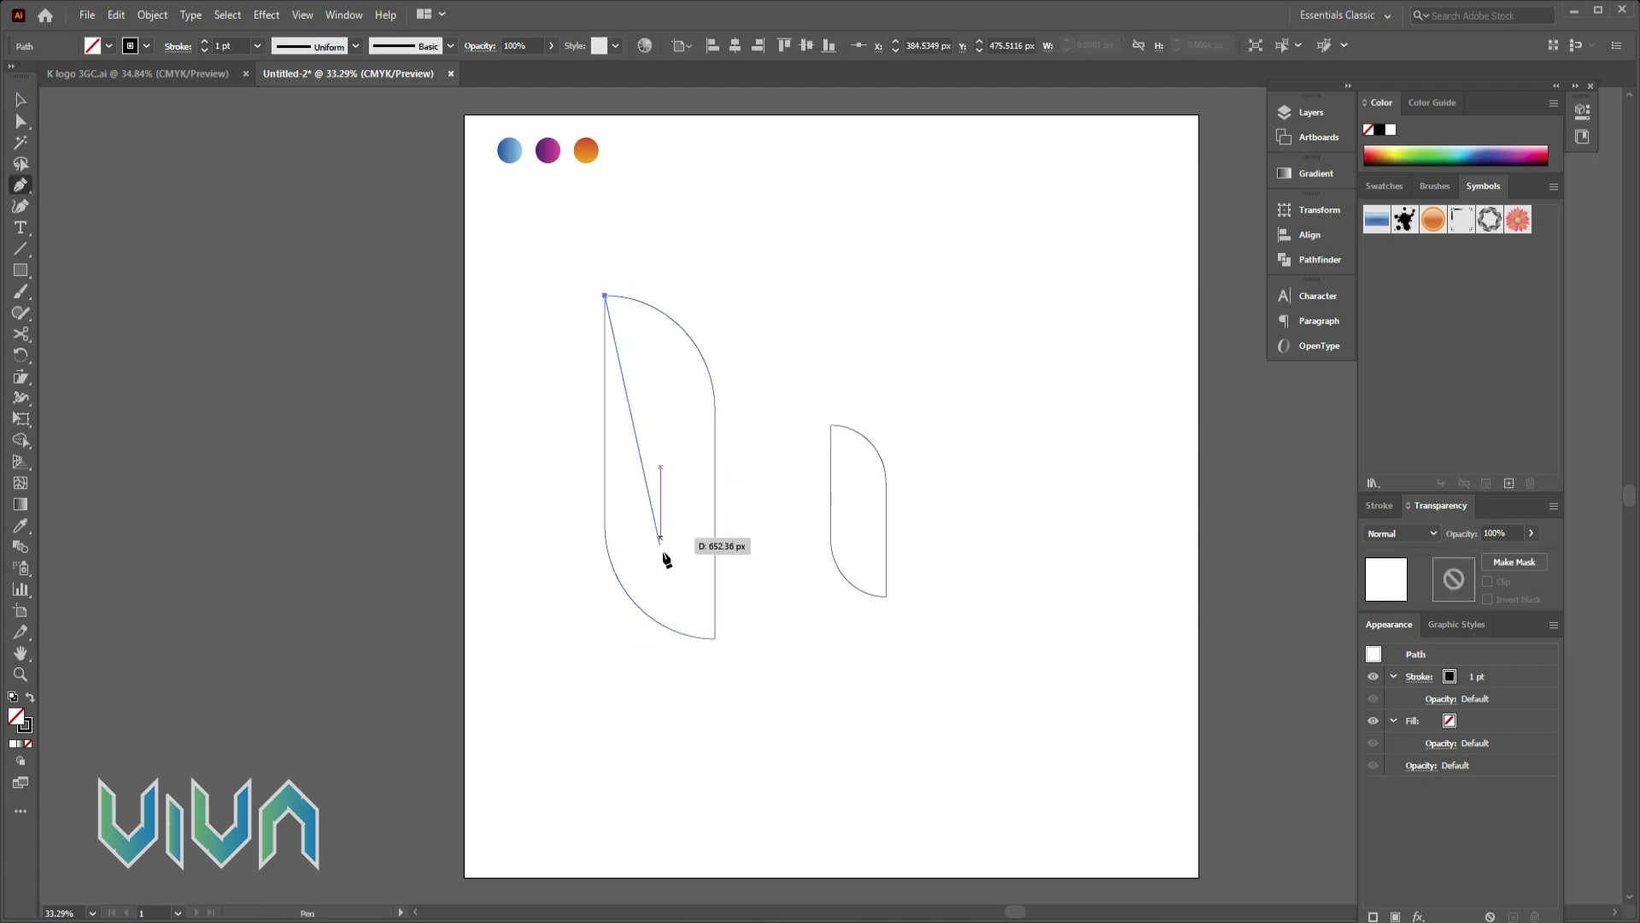
{"action": "left_click", "coordinate": [715, 639]}
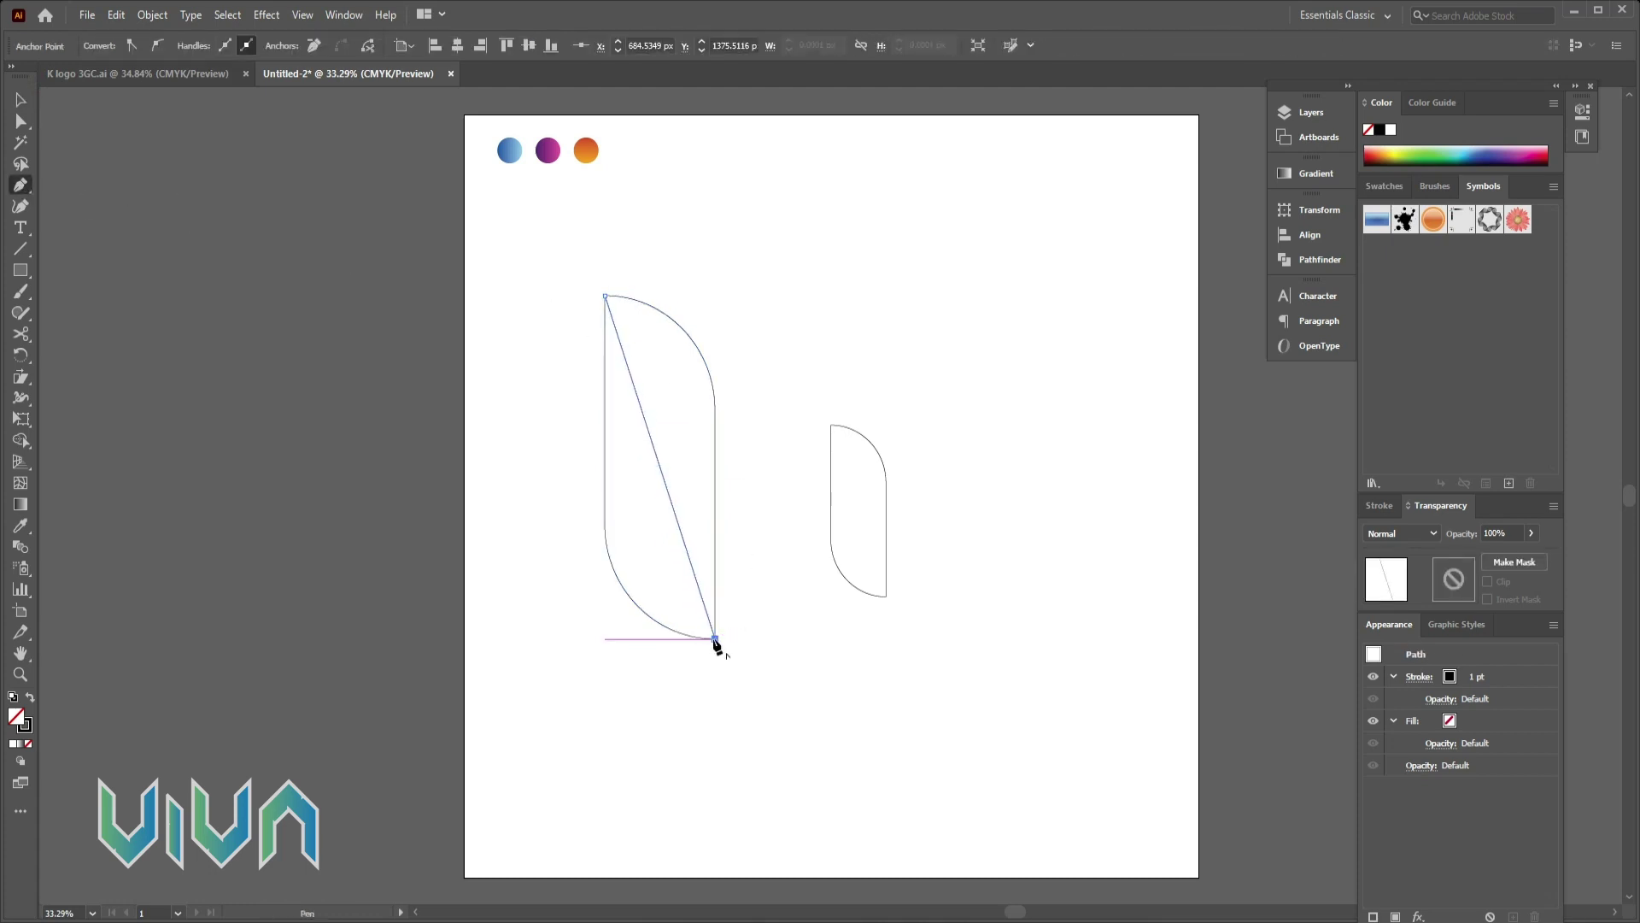
Bend the large shape's diagonal into a smooth S-curve by pulling horizontal handles from both end anchor points.
{"action": "left_click", "coordinate": [21, 185]}
{"action": "left_click", "coordinate": [111, 249]}
{"action": "left_click_drag", "start_coordinate": [715, 639], "coordinate": [802, 646]}
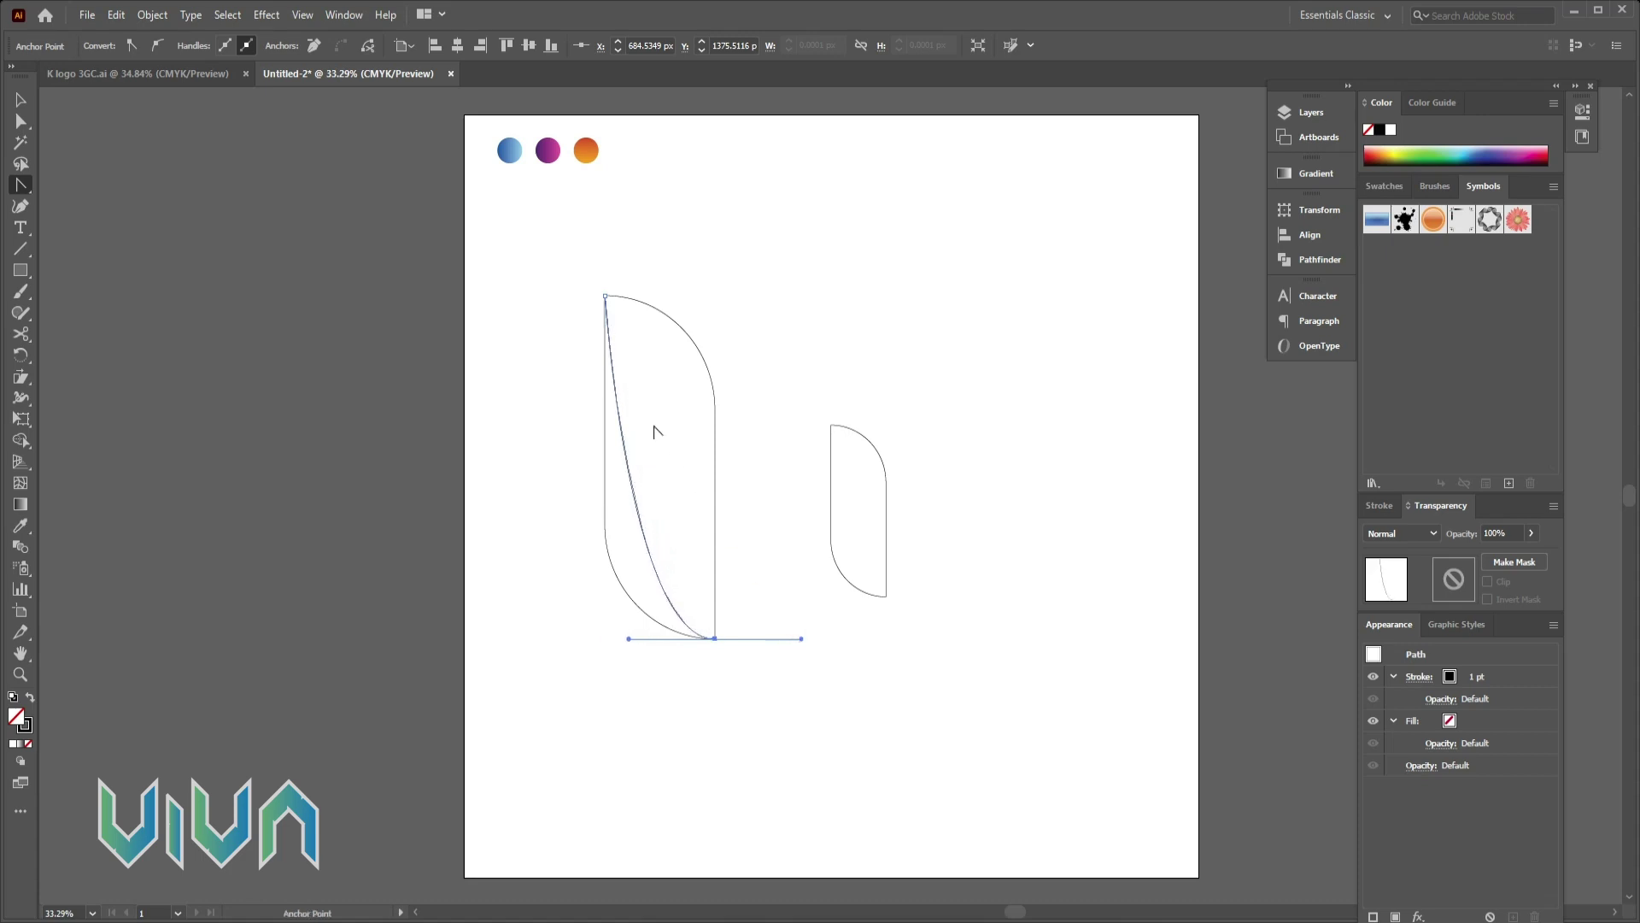
{"action": "left_click_drag", "start_coordinate": [606, 297], "coordinate": [709, 304]}
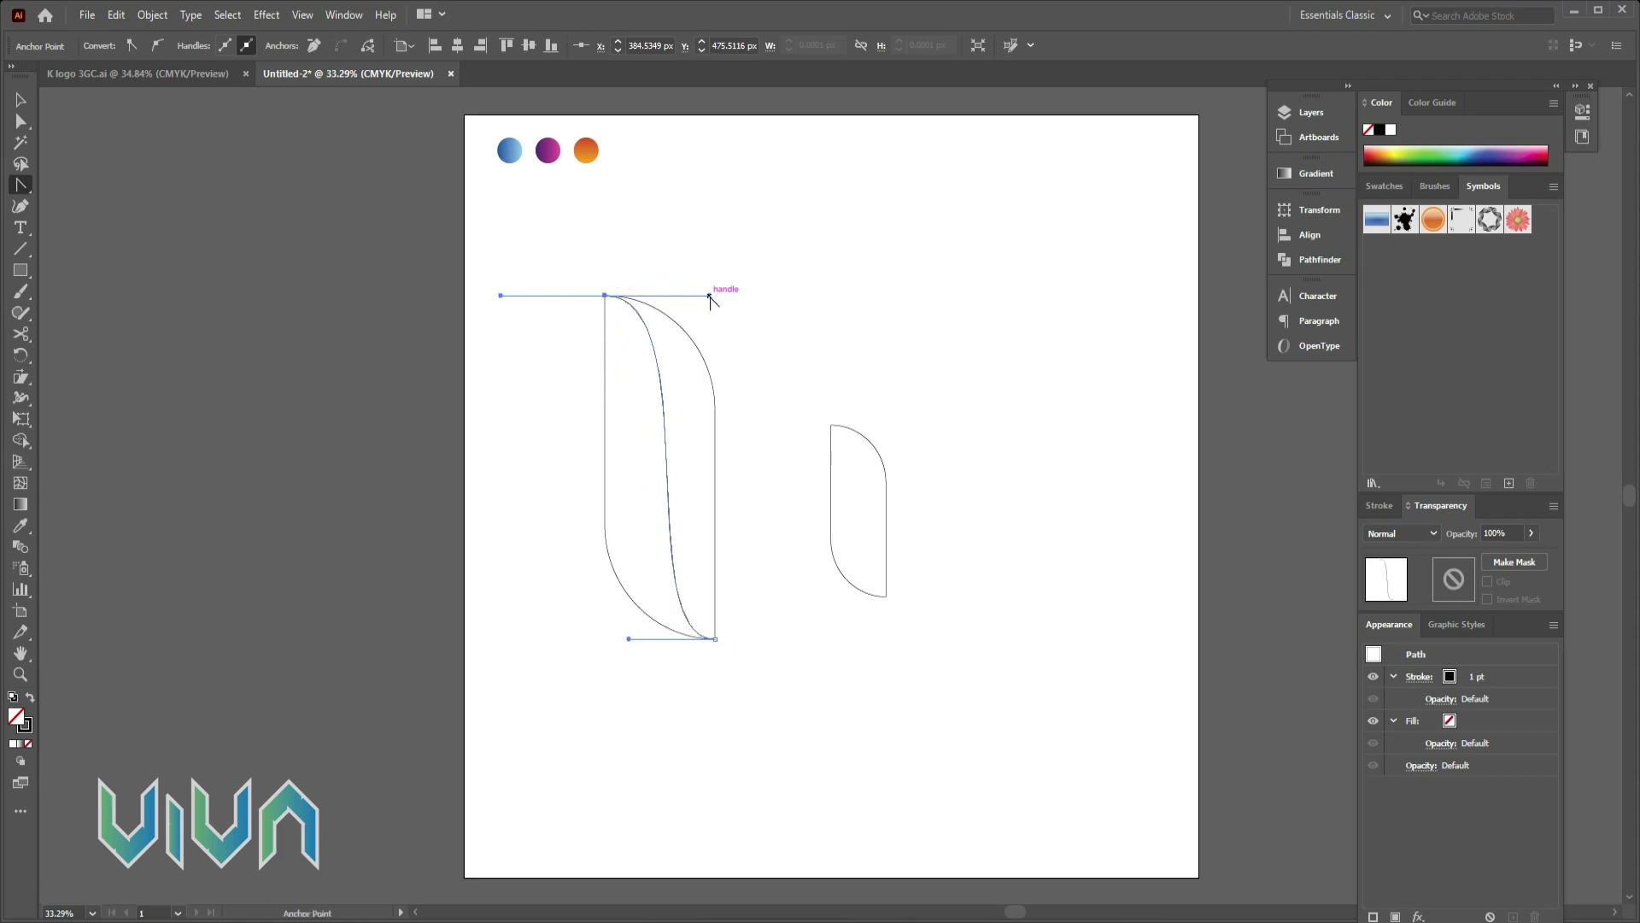
{"action": "left_click_drag", "start_coordinate": [716, 639], "coordinate": [825, 655]}
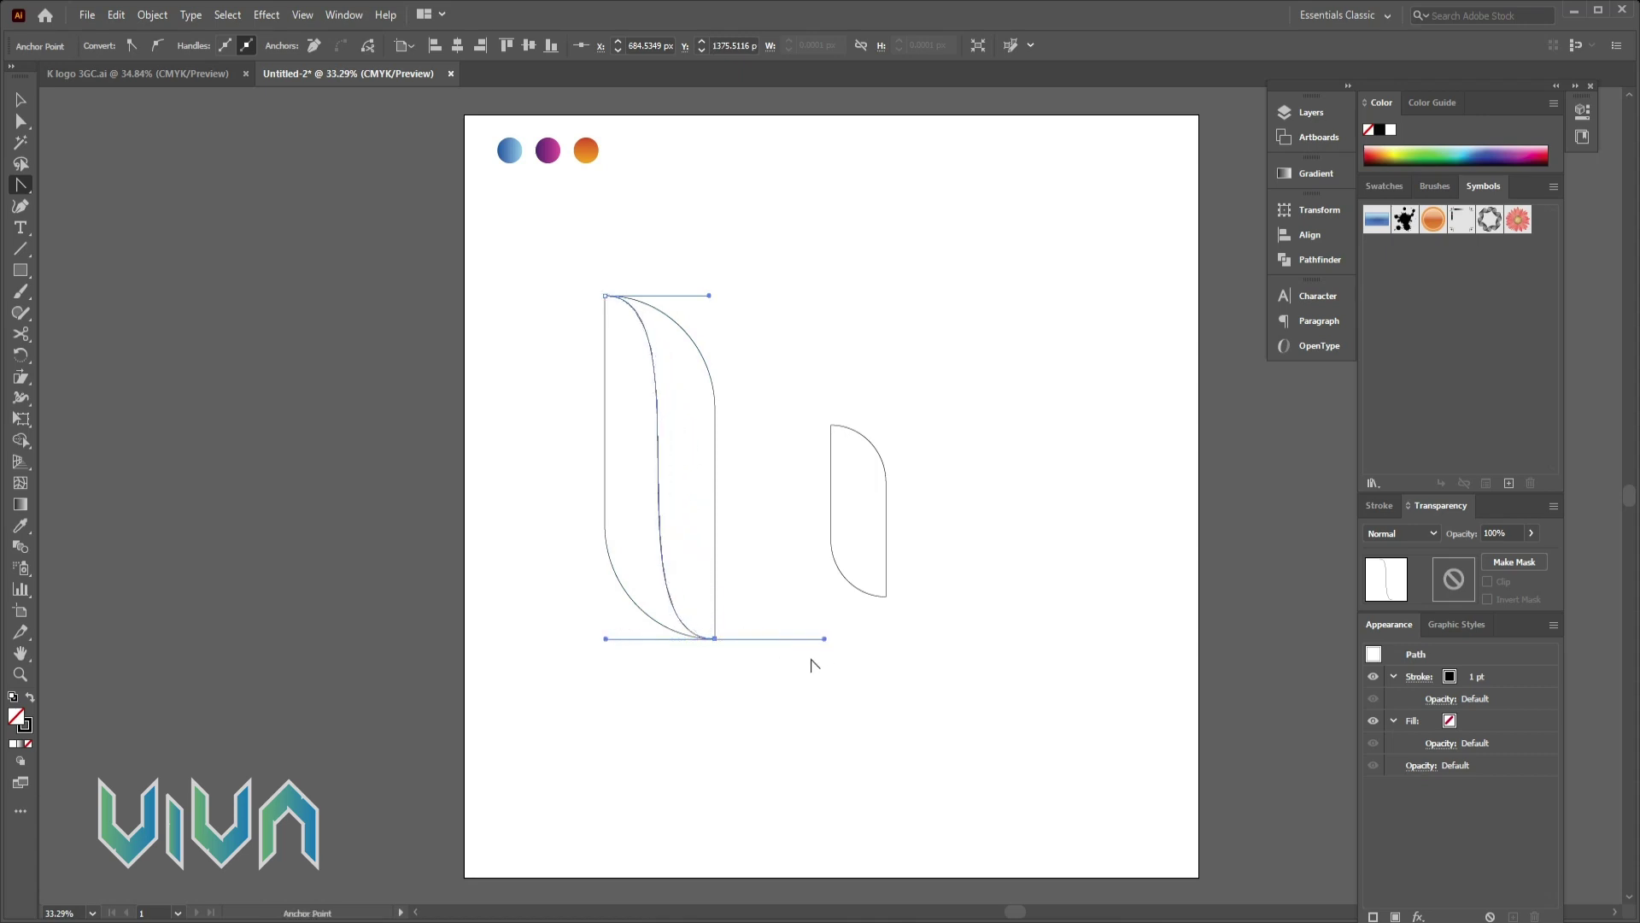
{"action": "key", "text": "v"}
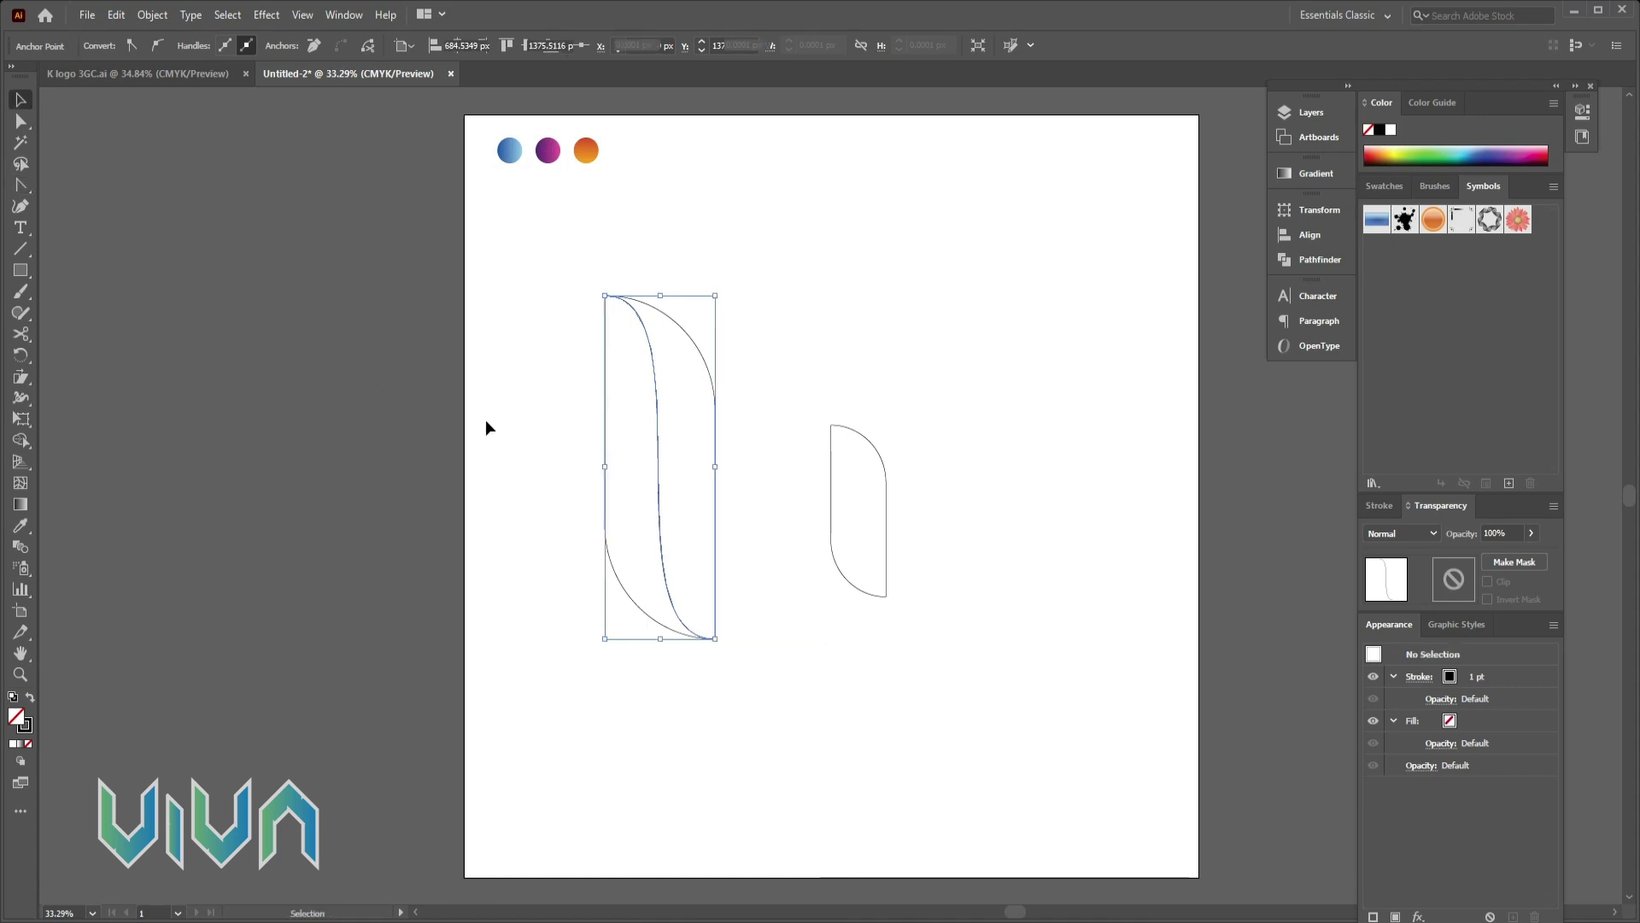
{"action": "left_click", "coordinate": [486, 422]}
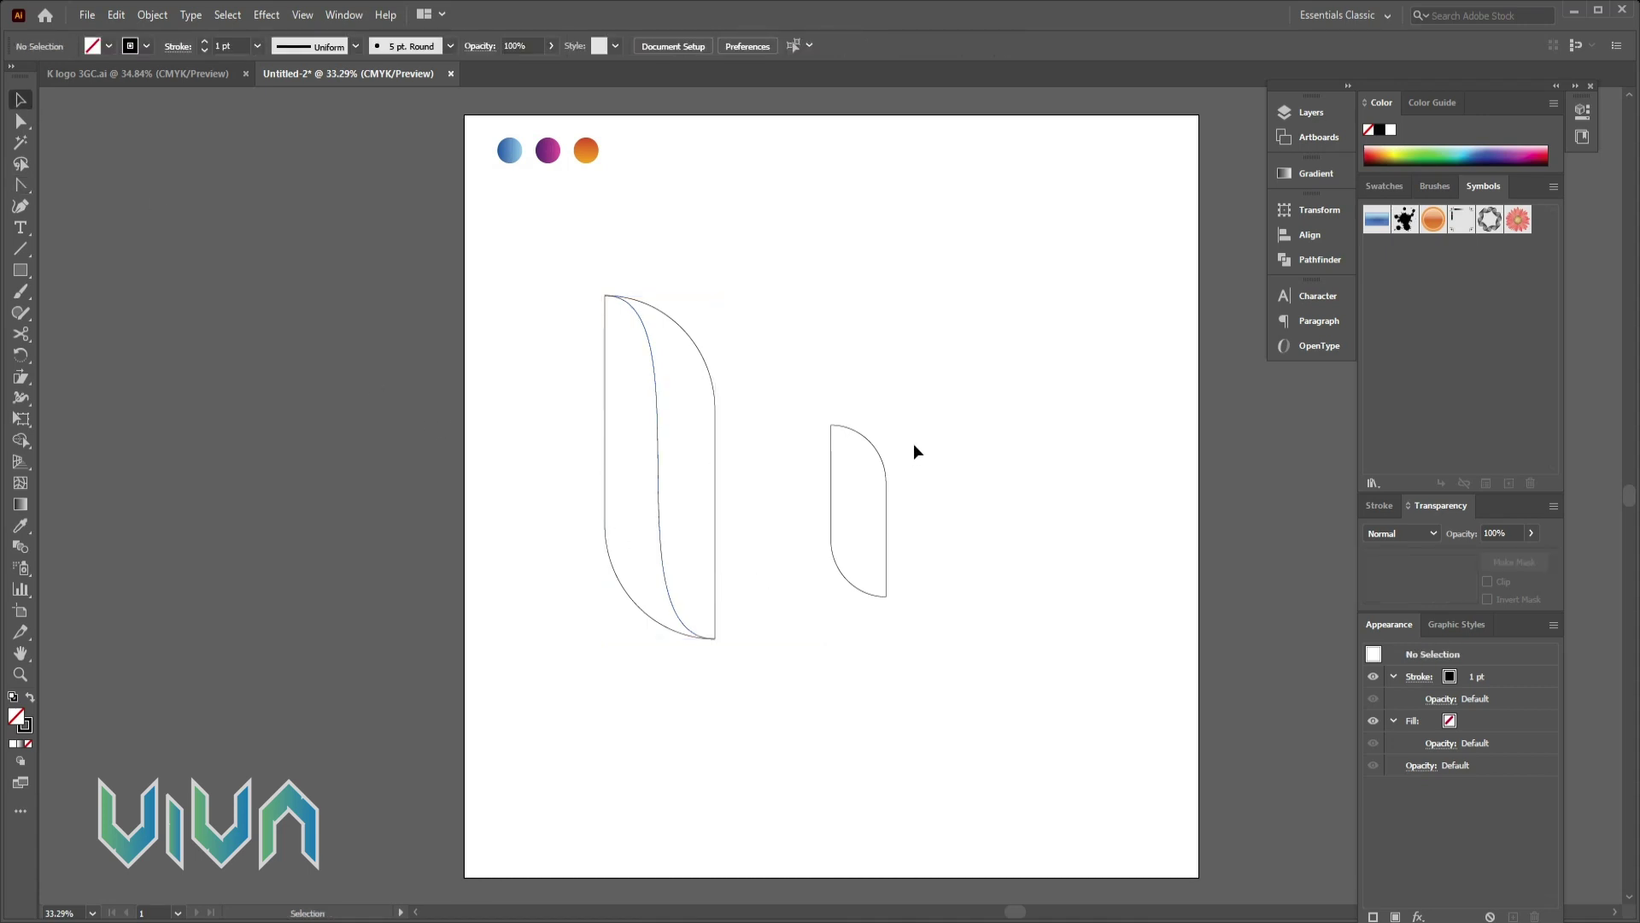
Draw a straight diagonal path with the Pen tool from the small shape's upper-left corner to its lower-right corner.
{"action": "key", "text": "ctrl+plus"}
{"action": "key", "text": "ctrl+plus"}
{"action": "key", "text": "ctrl+plus"}
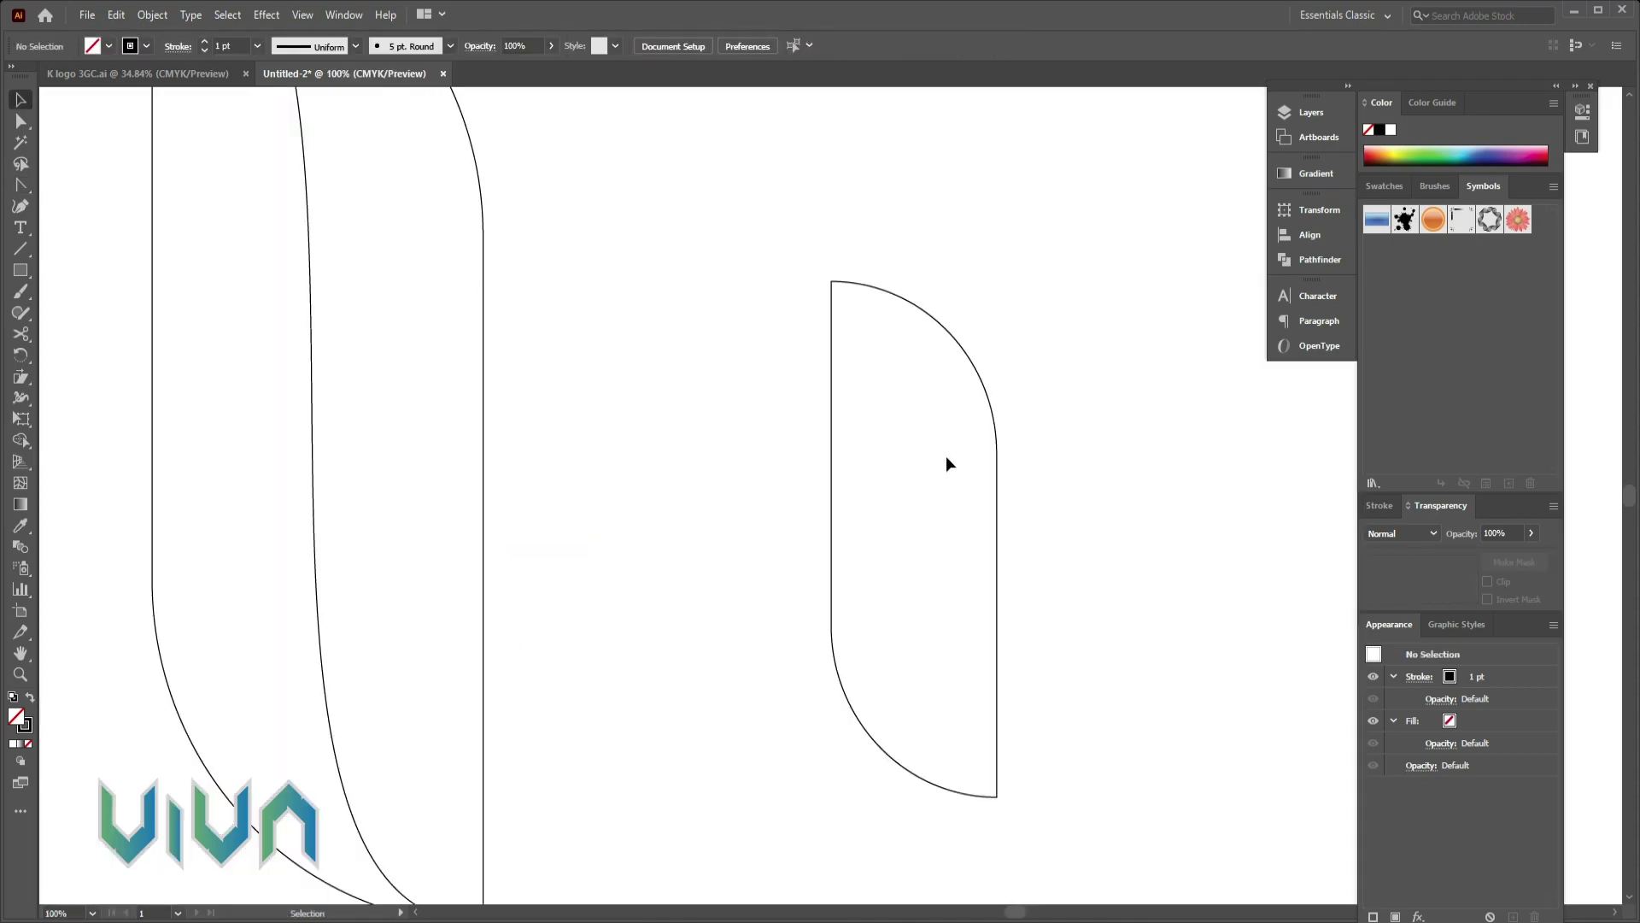
{"action": "left_click_drag", "start_coordinate": [1080, 475], "coordinate": [912, 458]}
{"action": "left_click_drag", "start_coordinate": [27, 187], "coordinate": [54, 185]}
{"action": "left_click", "coordinate": [664, 259]}
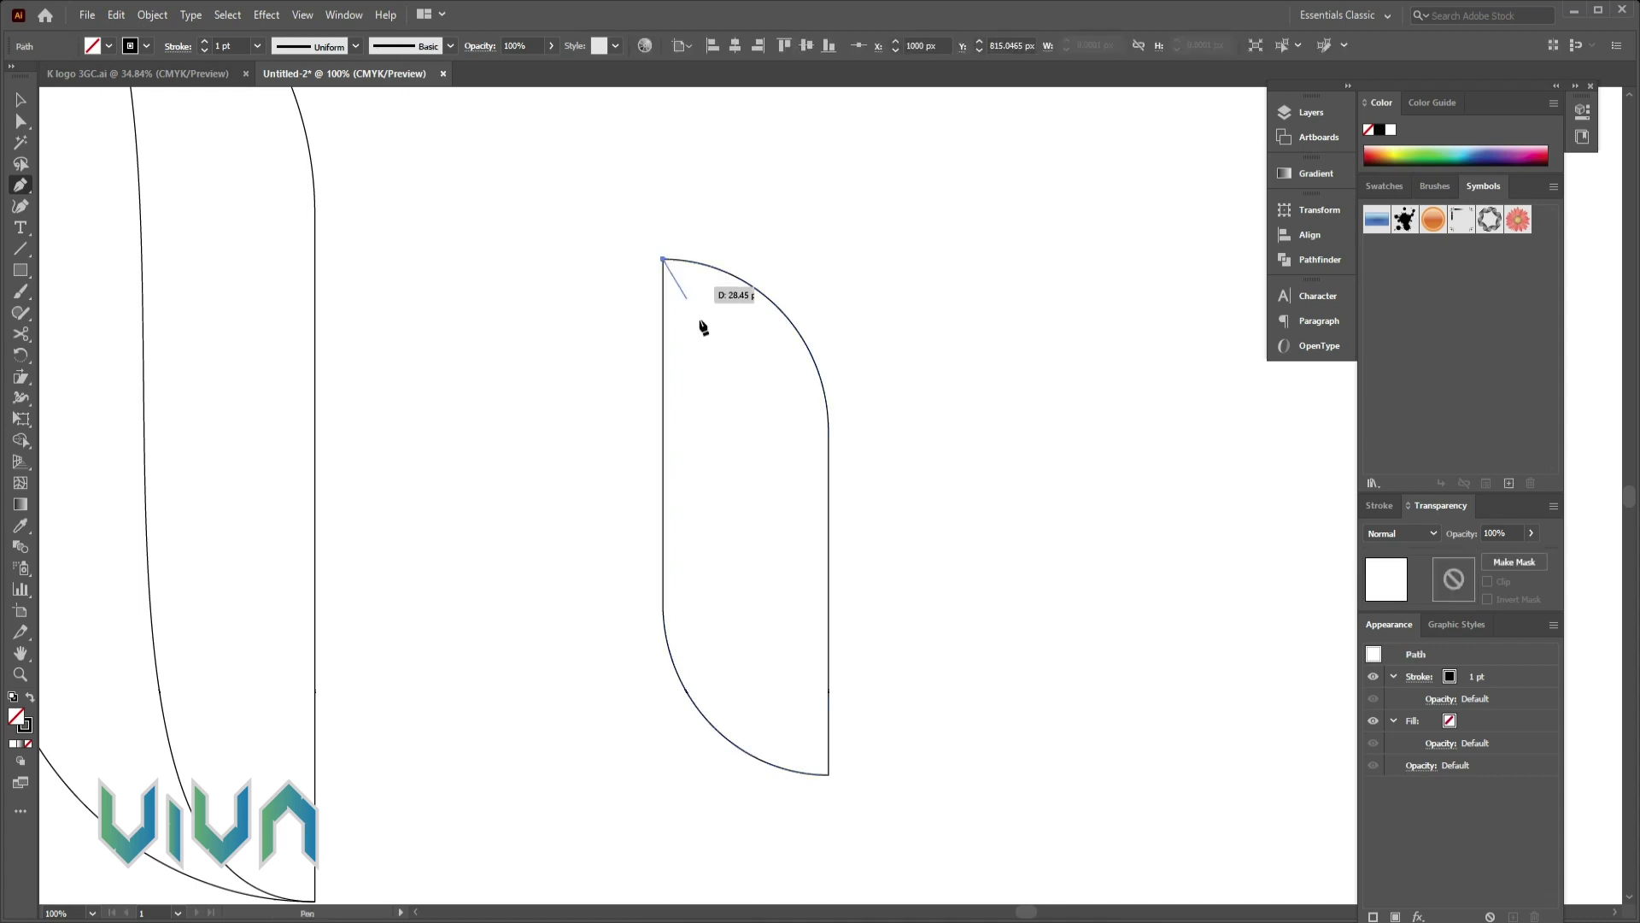
{"action": "left_click", "coordinate": [827, 774]}
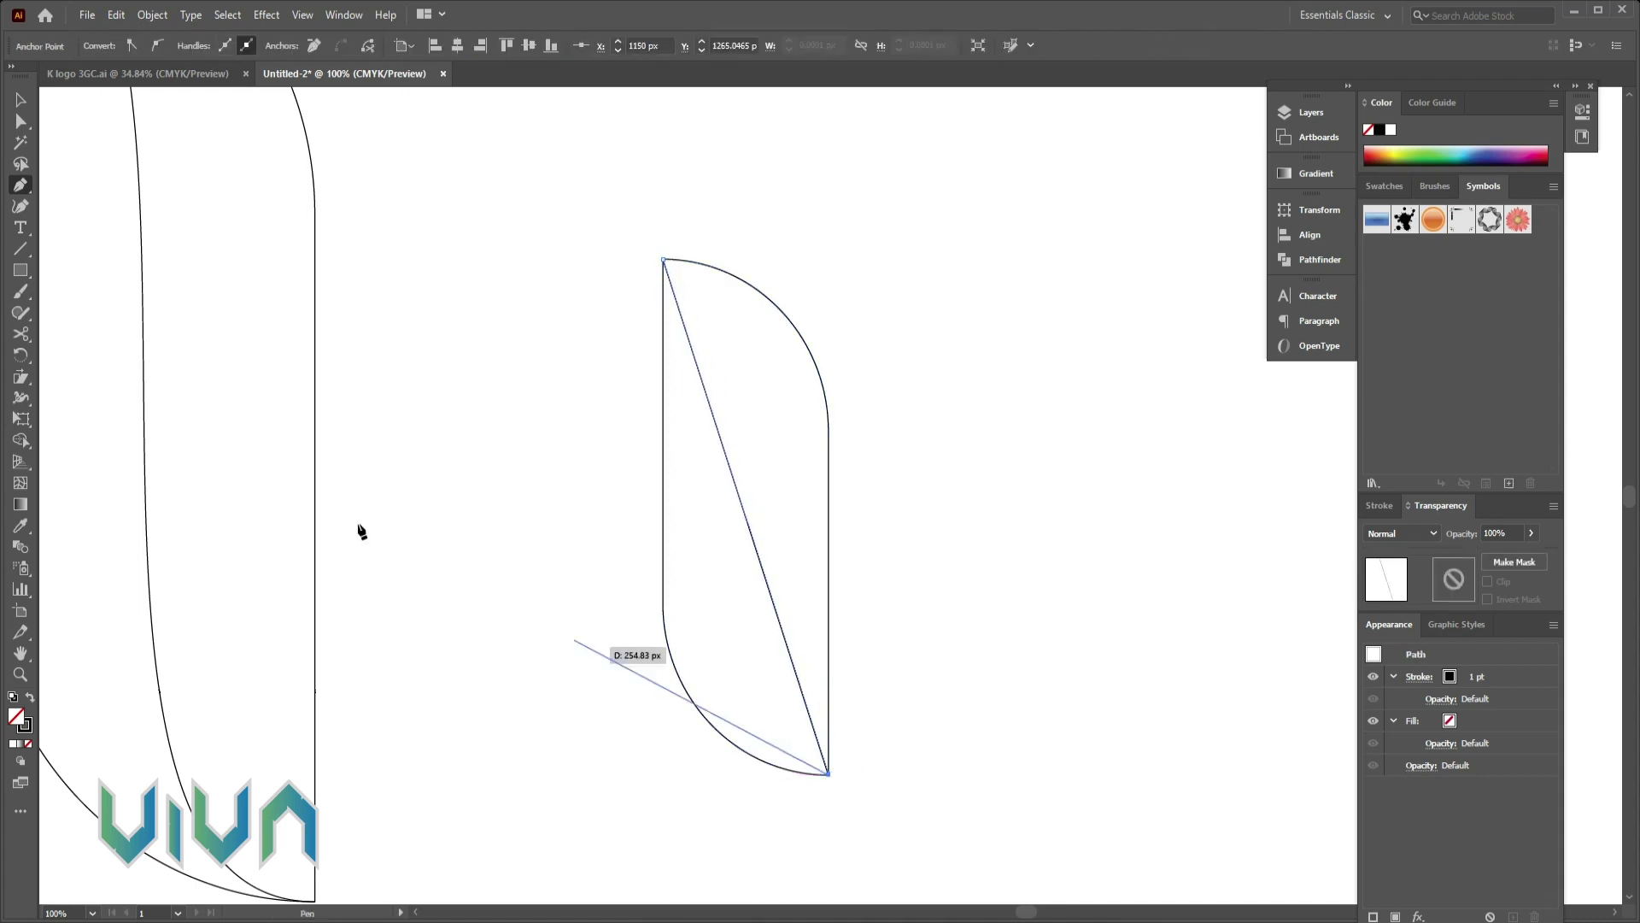
Bend the small shape's diagonal into an S-curve with horizontal handles at both ends, matching the large shape.
{"action": "left_click_drag", "start_coordinate": [21, 185], "coordinate": [86, 249]}
{"action": "left_click_drag", "start_coordinate": [829, 774], "coordinate": [927, 776]}
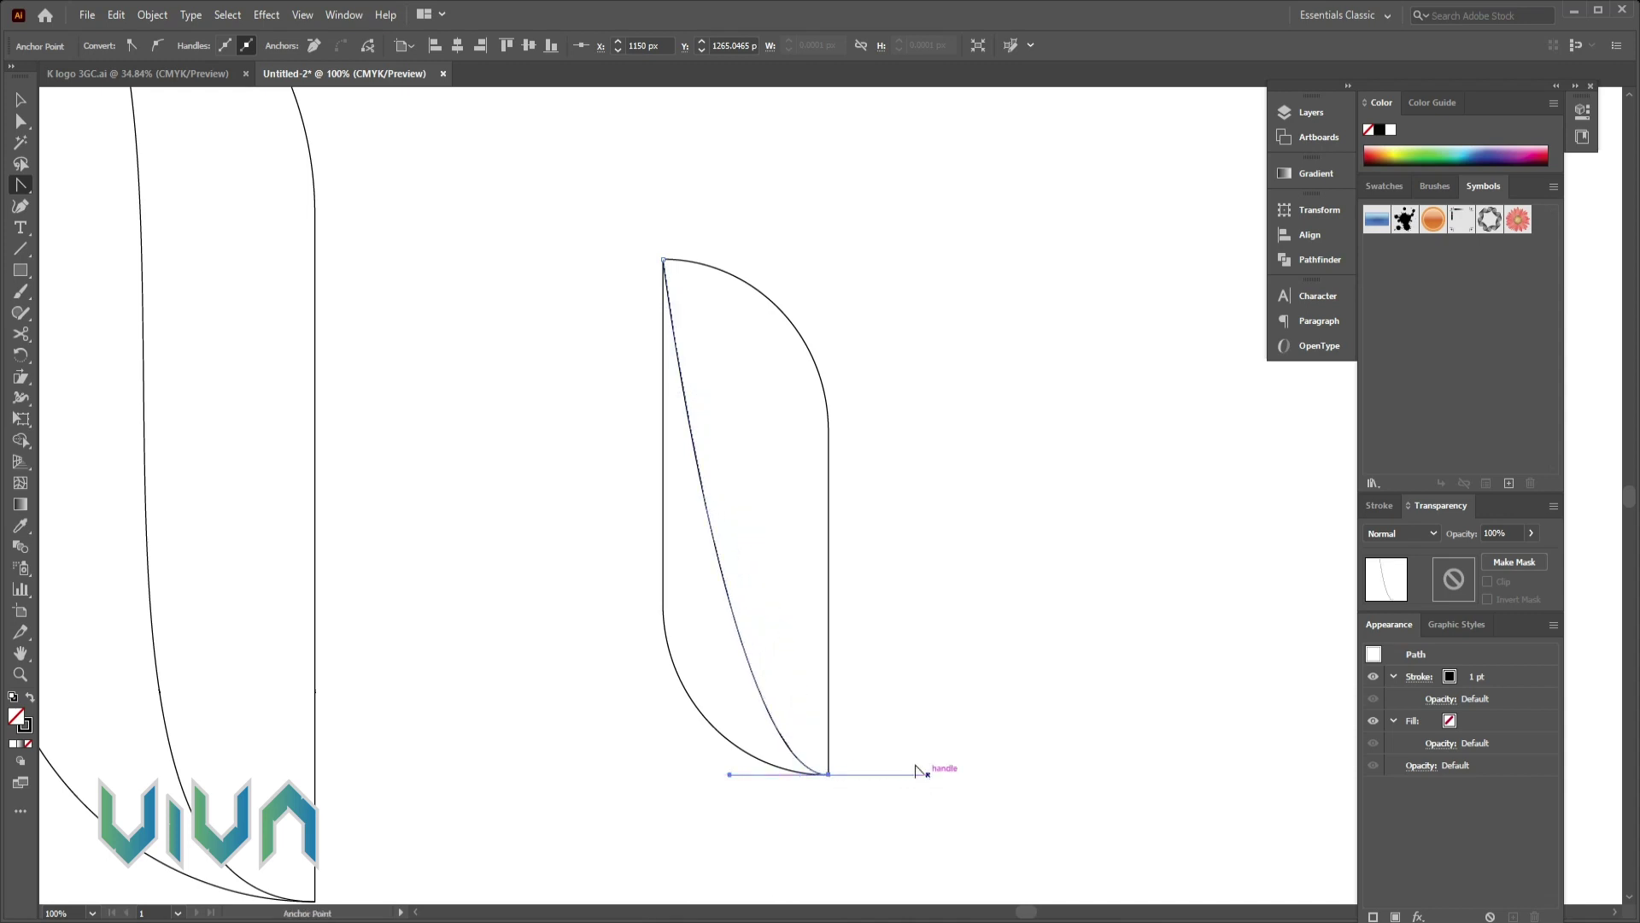
{"action": "left_click_drag", "start_coordinate": [665, 260], "coordinate": [783, 274]}
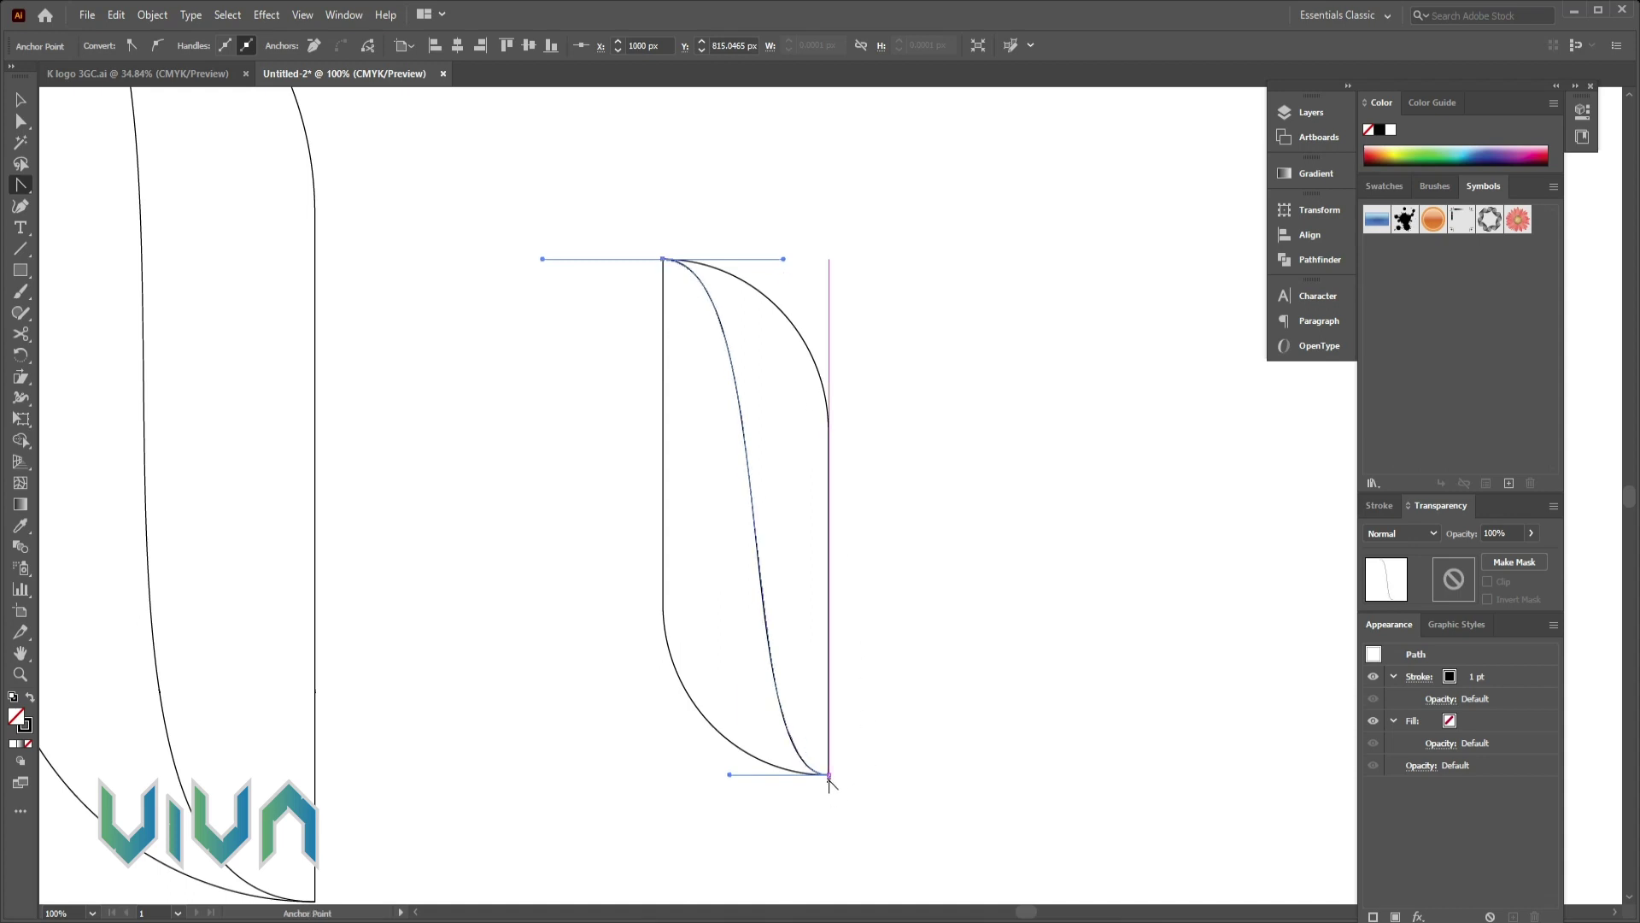
{"action": "left_click_drag", "start_coordinate": [829, 774], "coordinate": [962, 775]}
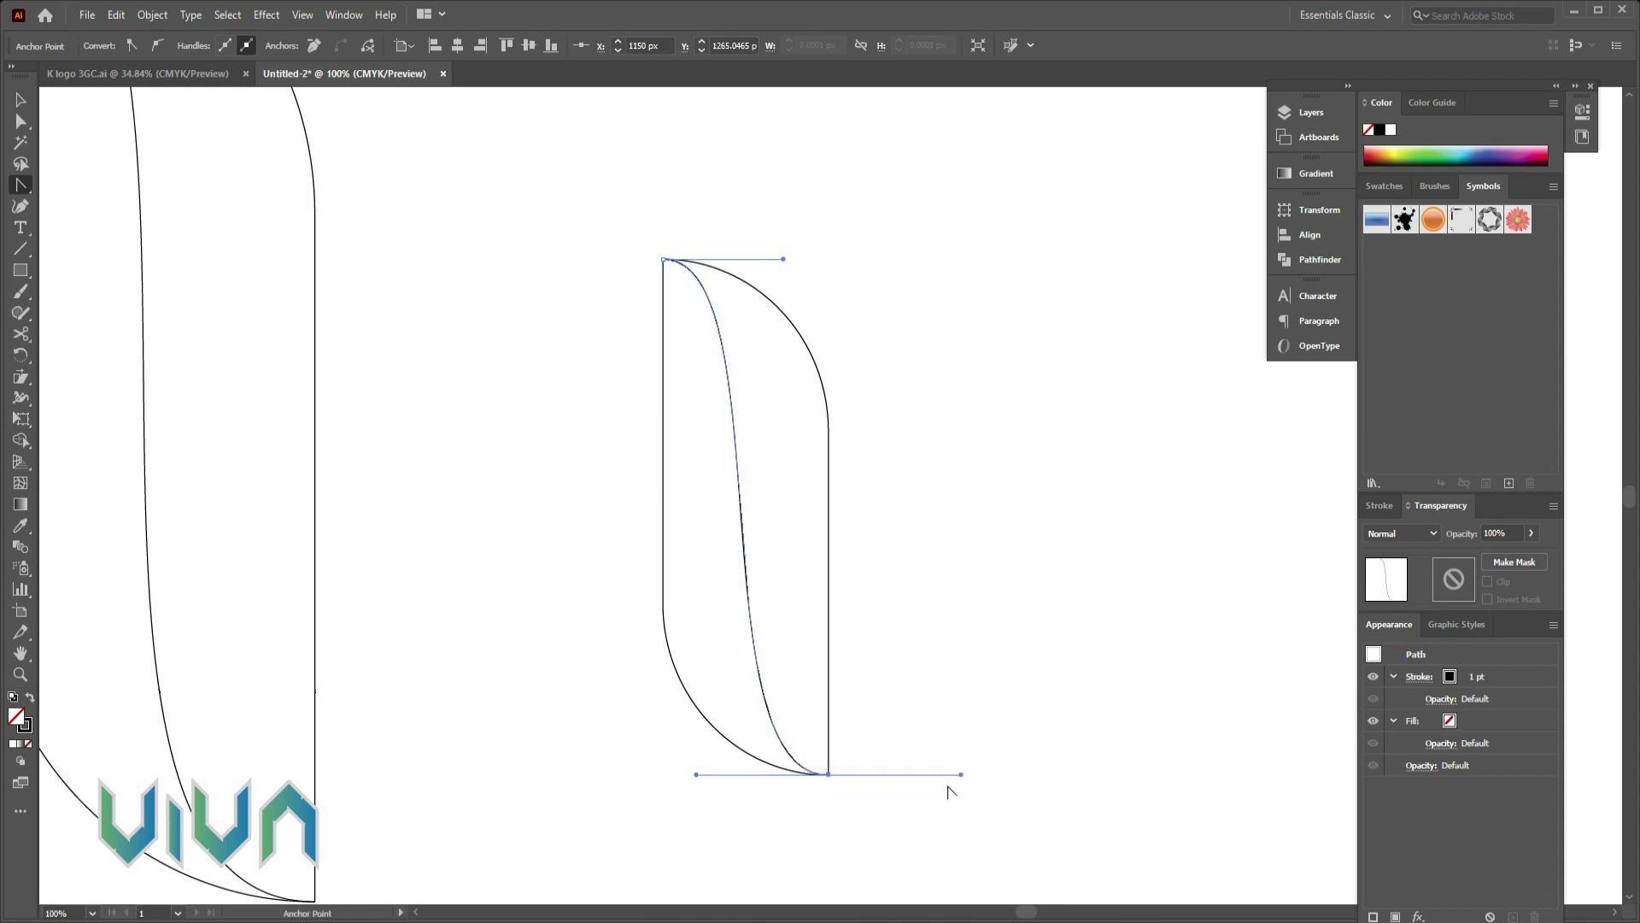
{"action": "key", "text": "v"}
{"action": "left_click", "coordinate": [446, 373]}
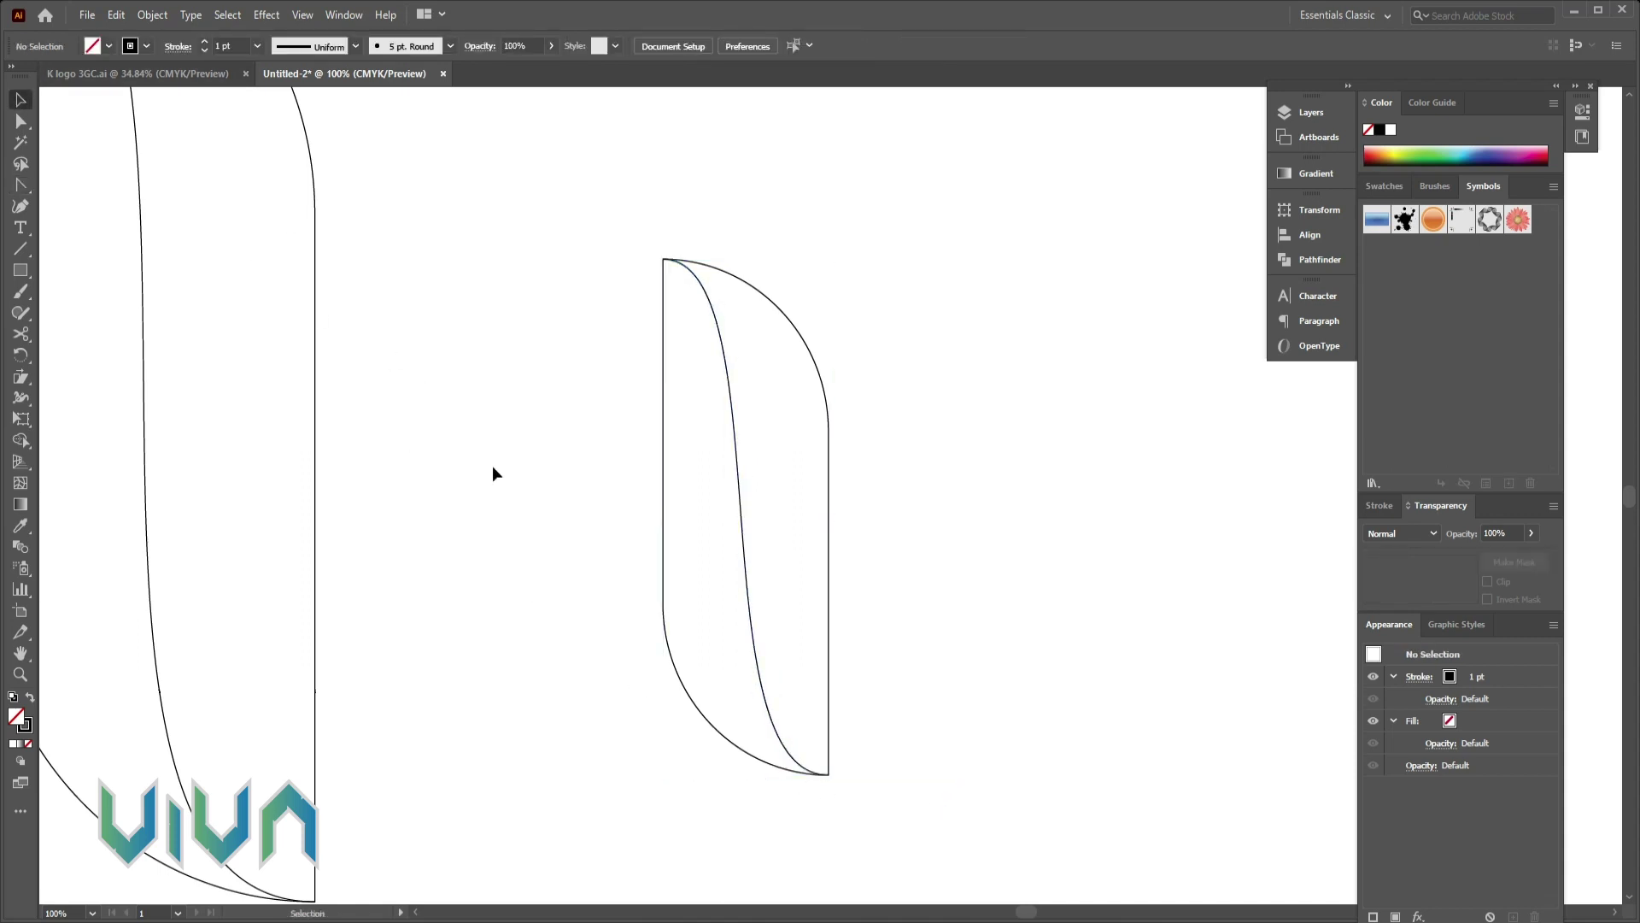
Rotate the small shape together with its inner curve 45 degrees counterclockwise.
{"action": "scroll", "coordinate": [493, 463], "scroll_direction": "up", "scroll_amount": 2}
{"action": "scroll", "coordinate": [498, 469], "scroll_direction": "up", "scroll_amount": 2}
{"action": "key", "text": "ctrl+0"}
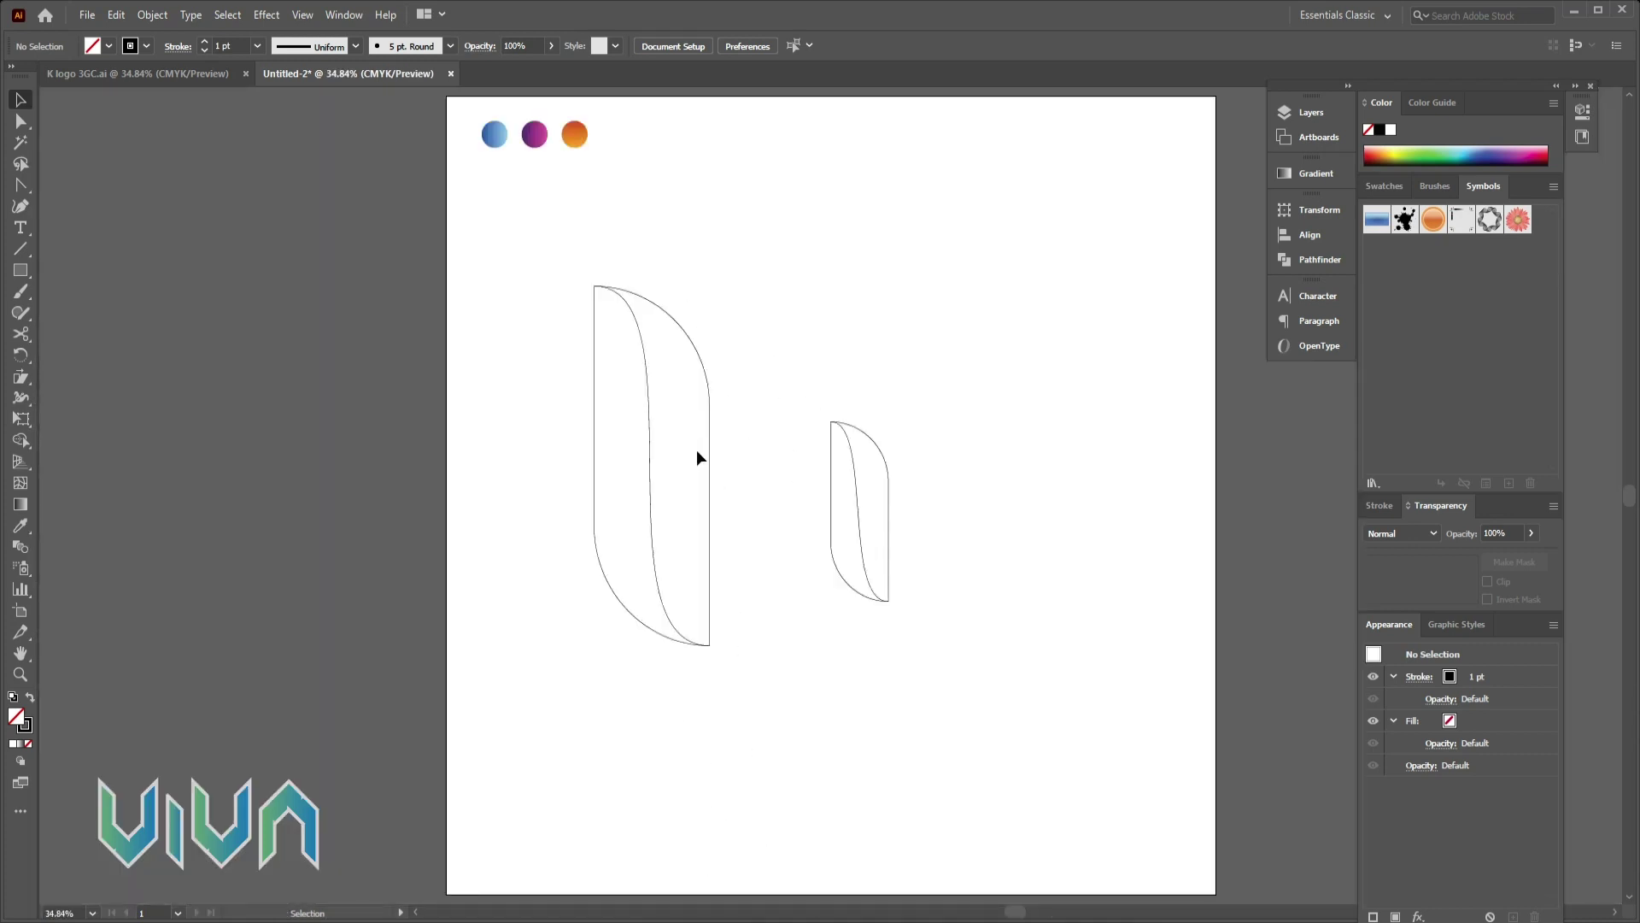
{"action": "left_click_drag", "start_coordinate": [909, 410], "coordinate": [795, 516]}
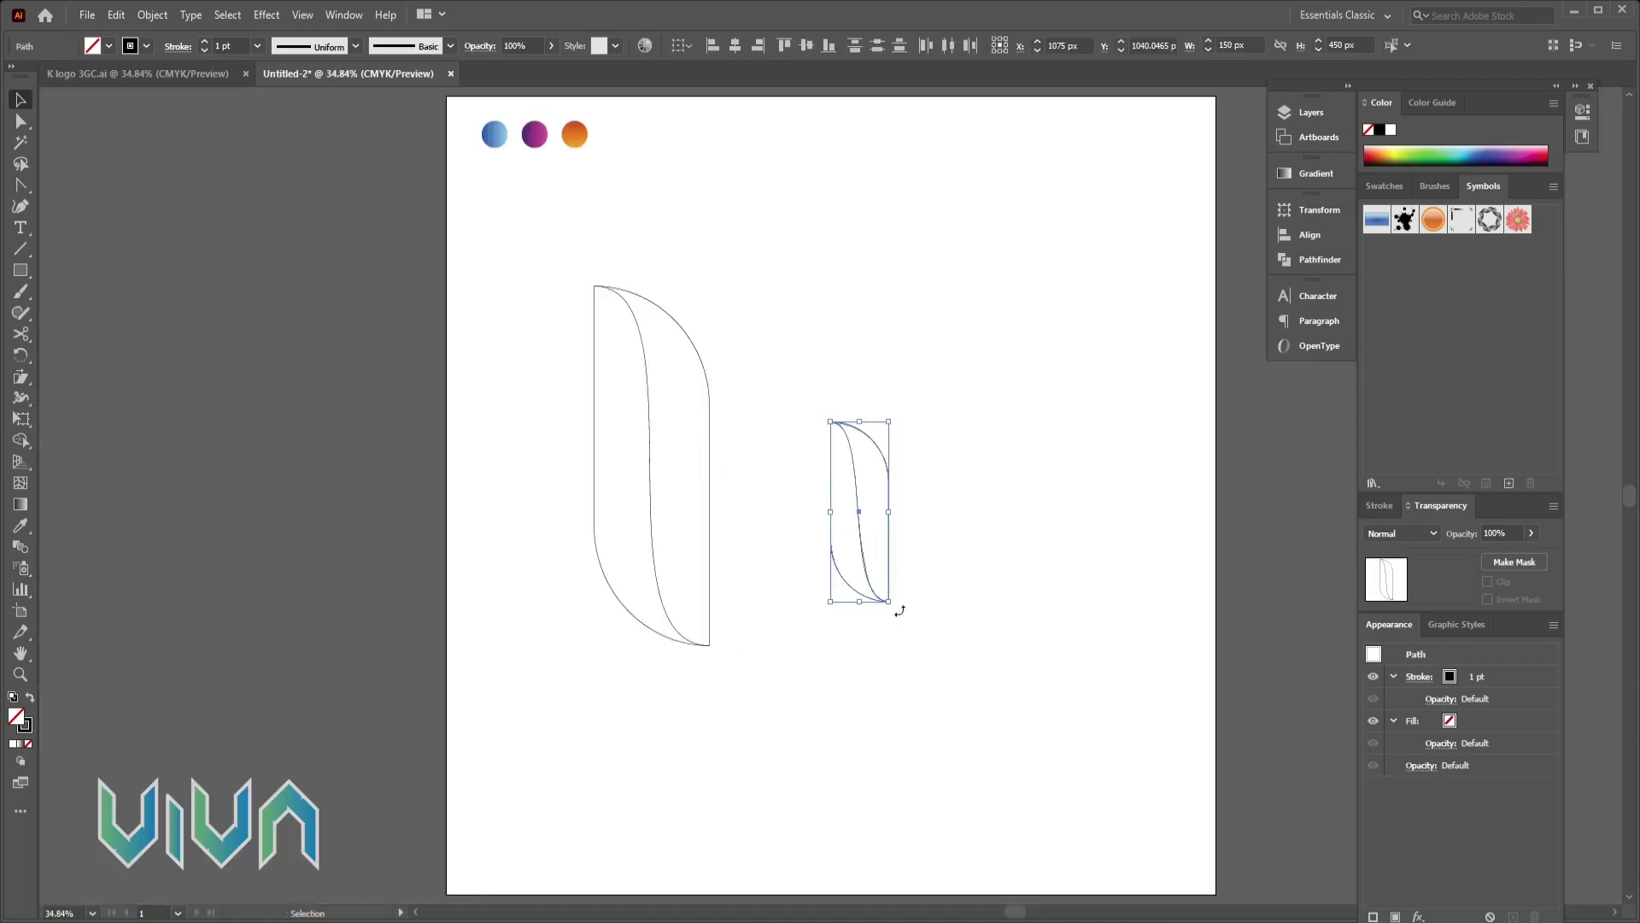
{"action": "left_click_drag", "start_coordinate": [923, 604], "coordinate": [963, 542]}
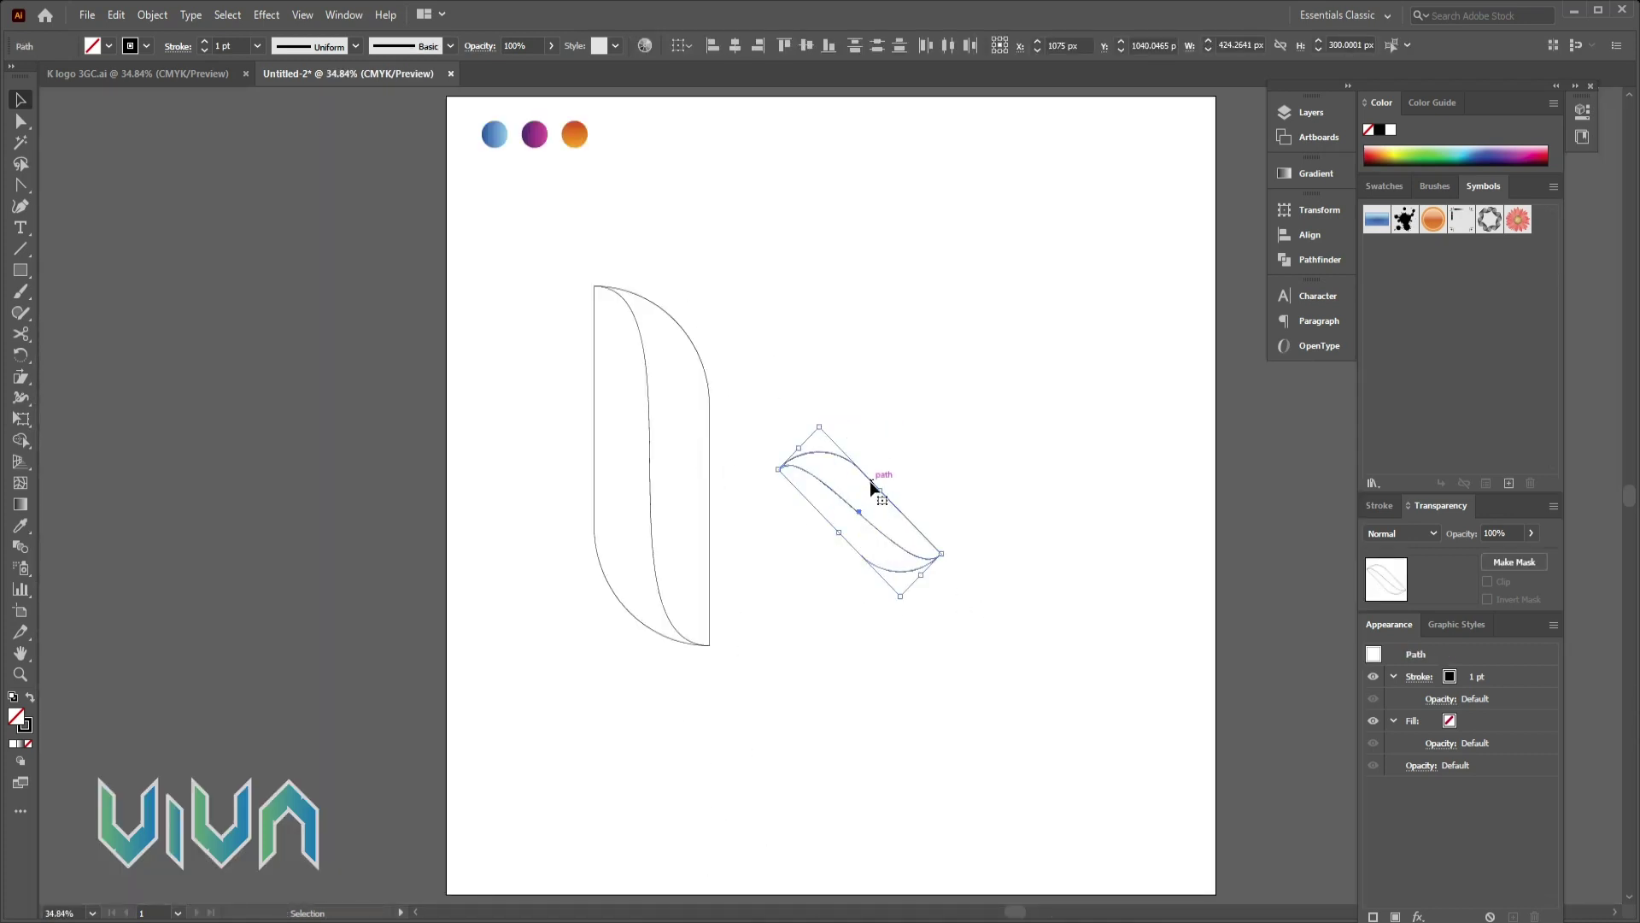
Place the small shape beside the large one, then create a copy rotated 90 degrees and raise it above the original.
{"action": "left_click_drag", "start_coordinate": [872, 487], "coordinate": [927, 436]}
{"action": "key", "text": "shift+Up"}
{"action": "key", "text": "shift+Up"}
{"action": "key", "text": "shift+Up"}
{"action": "key", "text": "shift+Up"}
{"action": "key", "text": "shift+Up"}
{"action": "key", "text": "shift+Up"}
{"action": "key", "text": "shift+Up"}
{"action": "key", "text": "shift+Up"}
{"action": "key", "text": "shift+Up"}
{"action": "key", "text": "shift+Up"}
{"action": "key", "text": "shift+Up"}
{"action": "key", "text": "shift+Up"}
{"action": "key", "text": "shift+Up"}
{"action": "key", "text": "shift+Up"}
{"action": "key", "text": "shift+Up"}
{"action": "key", "text": "shift+Up"}
{"action": "key", "text": "shift+Up"}
{"action": "key", "text": "shift+Up"}
{"action": "key", "text": "shift+Up"}
{"action": "key", "text": "shift+Up"}
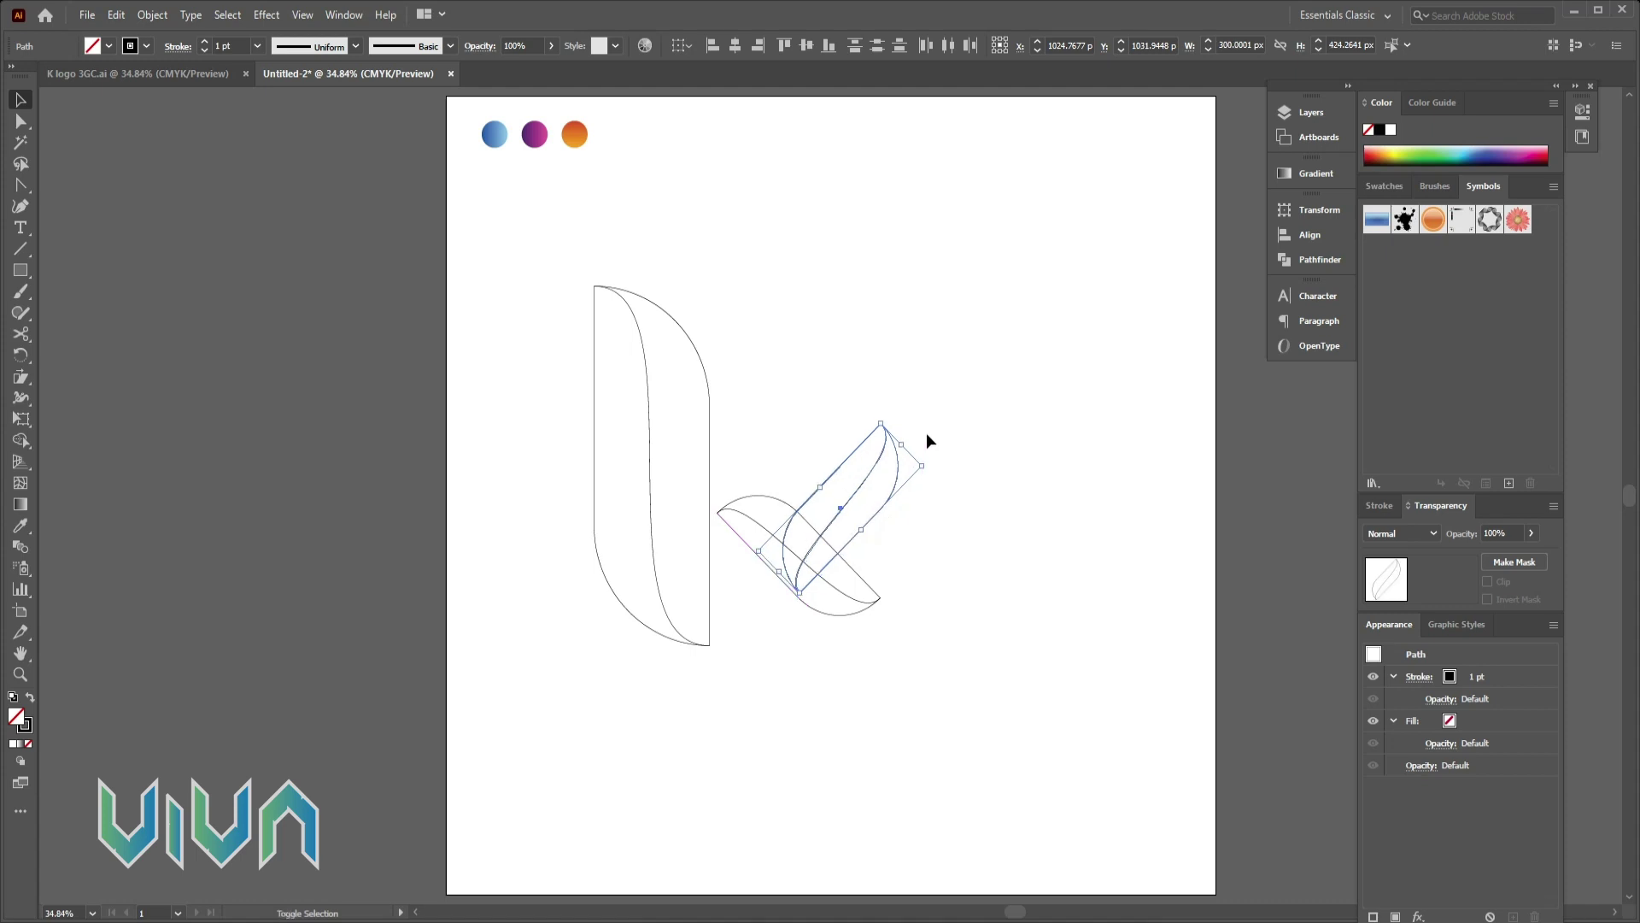
Nudge the rotated copy left until it sits close beside the large shape, forming the K's upper arm.
{"action": "key", "text": "shift+Left"}
{"action": "key", "text": "shift+Left"}
{"action": "key", "text": "shift+Left"}
{"action": "key", "text": "shift+Left"}
{"action": "key", "text": "shift+Left"}
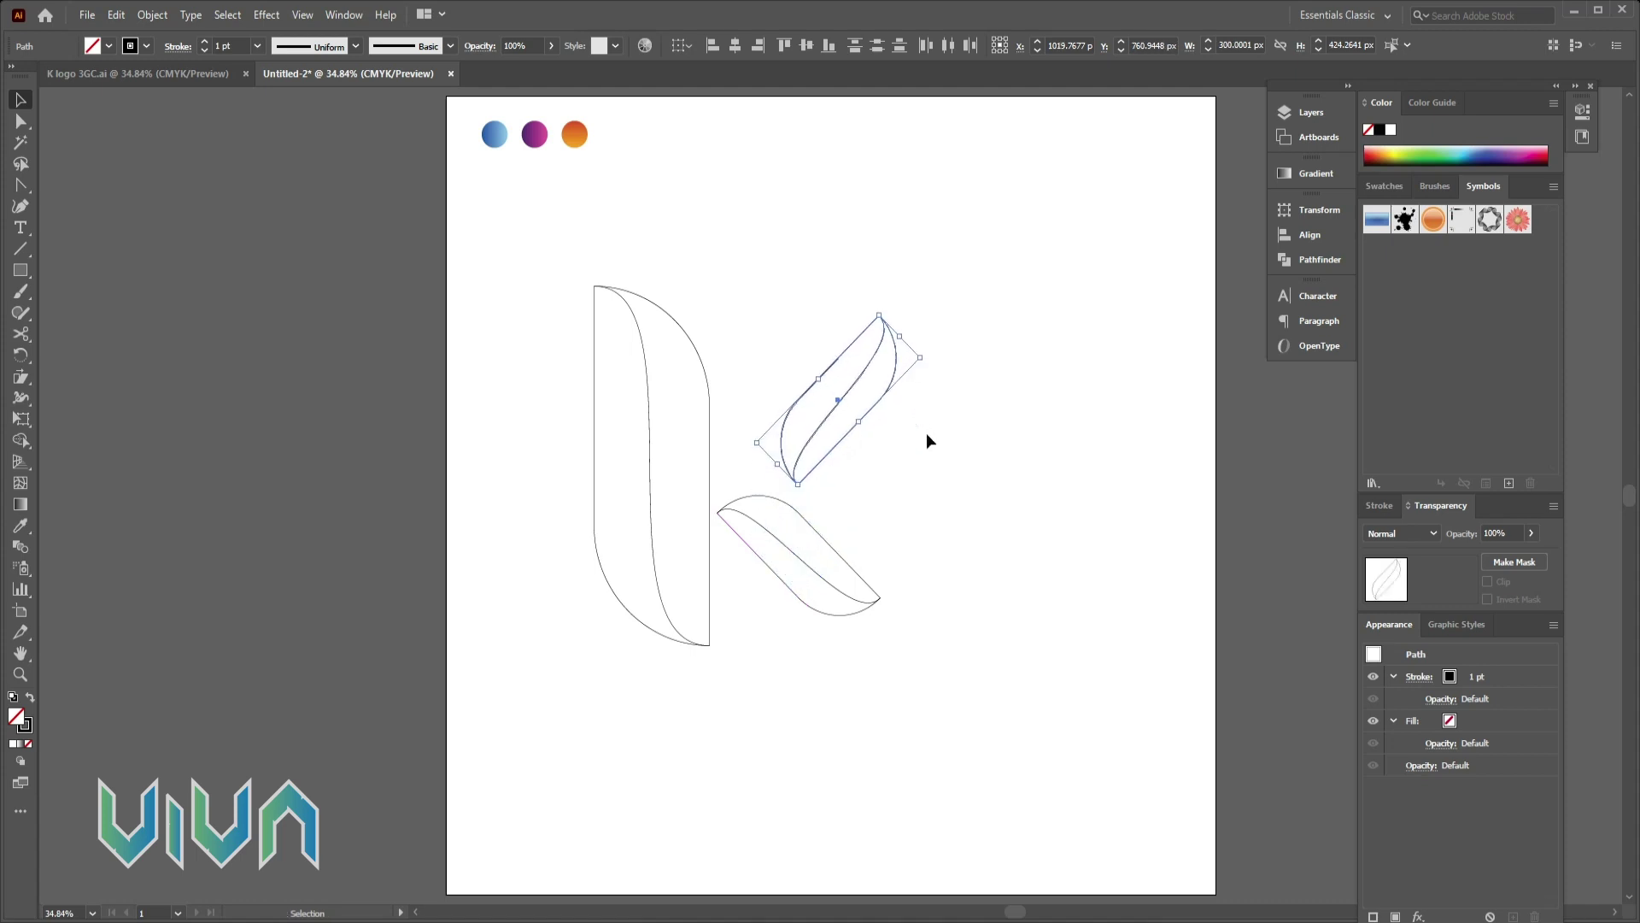
{"action": "key", "text": "Left"}
{"action": "key", "text": "Left"}
{"action": "key", "text": "Left"}
{"action": "key", "text": "Left"}
{"action": "key", "text": "Left"}
{"action": "key", "text": "Left"}
{"action": "key", "text": "Left"}
{"action": "key", "text": "Left"}
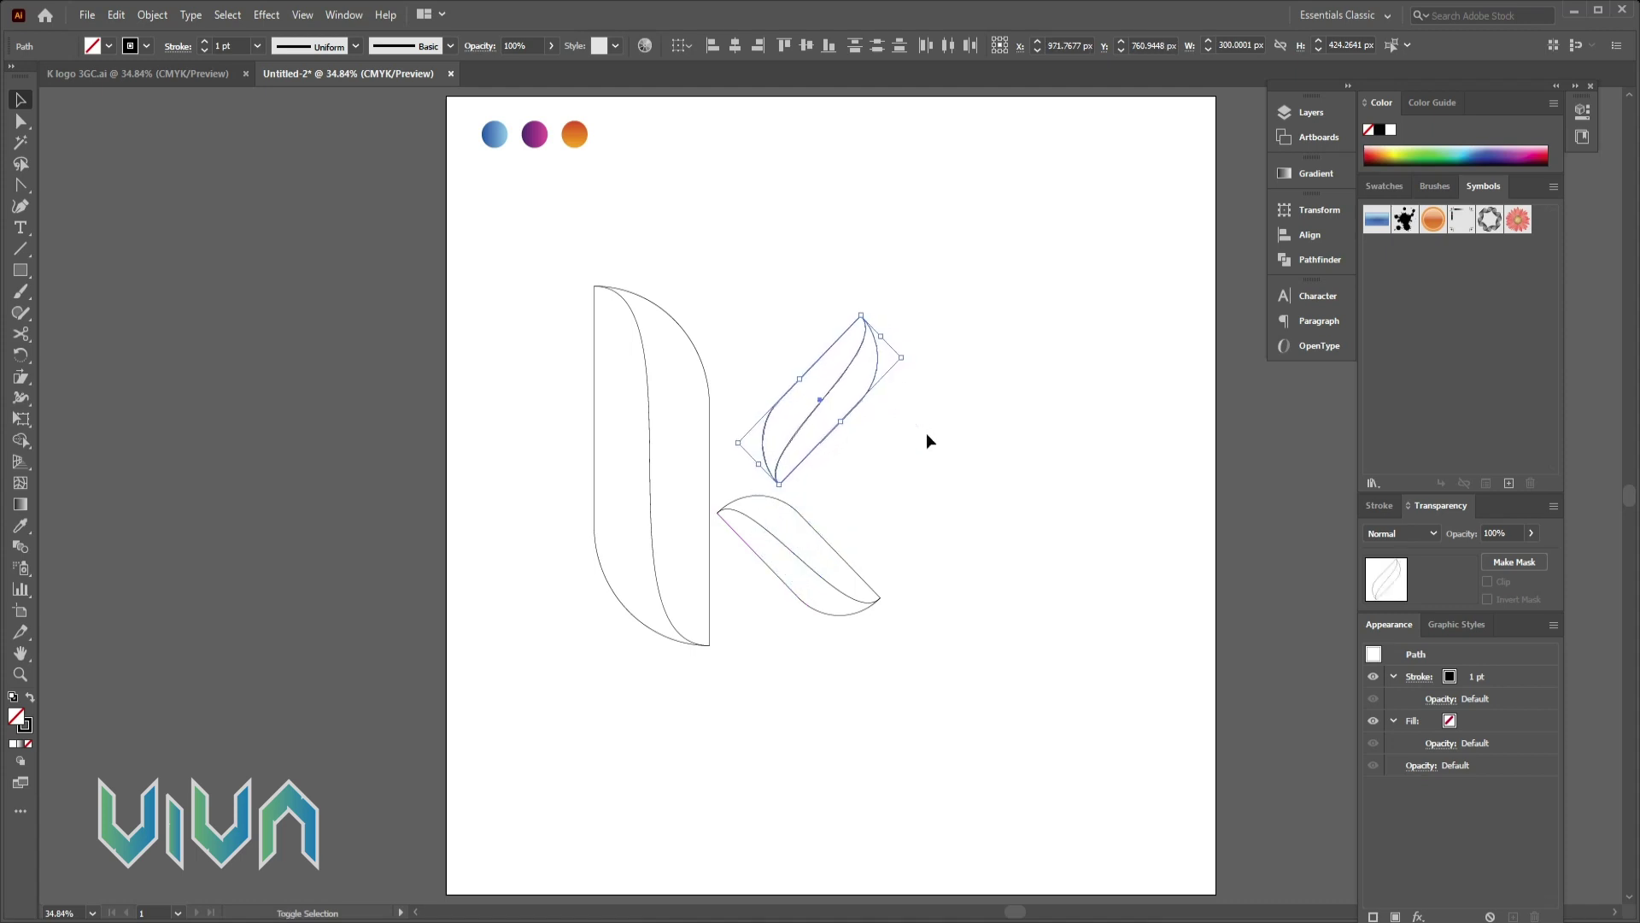
{"action": "key", "text": "shift+Left"}
{"action": "key", "text": "shift+Left"}
{"action": "key", "text": "shift+Left"}
{"action": "key", "text": "shift+Left"}
{"action": "key", "text": "shift+Left"}
{"action": "key", "text": "shift+Left"}
{"action": "key", "text": "shift+Left"}
{"action": "key", "text": "shift+Left"}
{"action": "key", "text": "shift+Left"}
{"action": "key", "text": "shift+Left"}
{"action": "key", "text": "shift+Left"}
{"action": "key", "text": "shift+Left"}
{"action": "key", "text": "shift+Left"}
{"action": "key", "text": "shift+Left"}
{"action": "key", "text": "shift+Left"}
{"action": "key", "text": "shift+Left"}
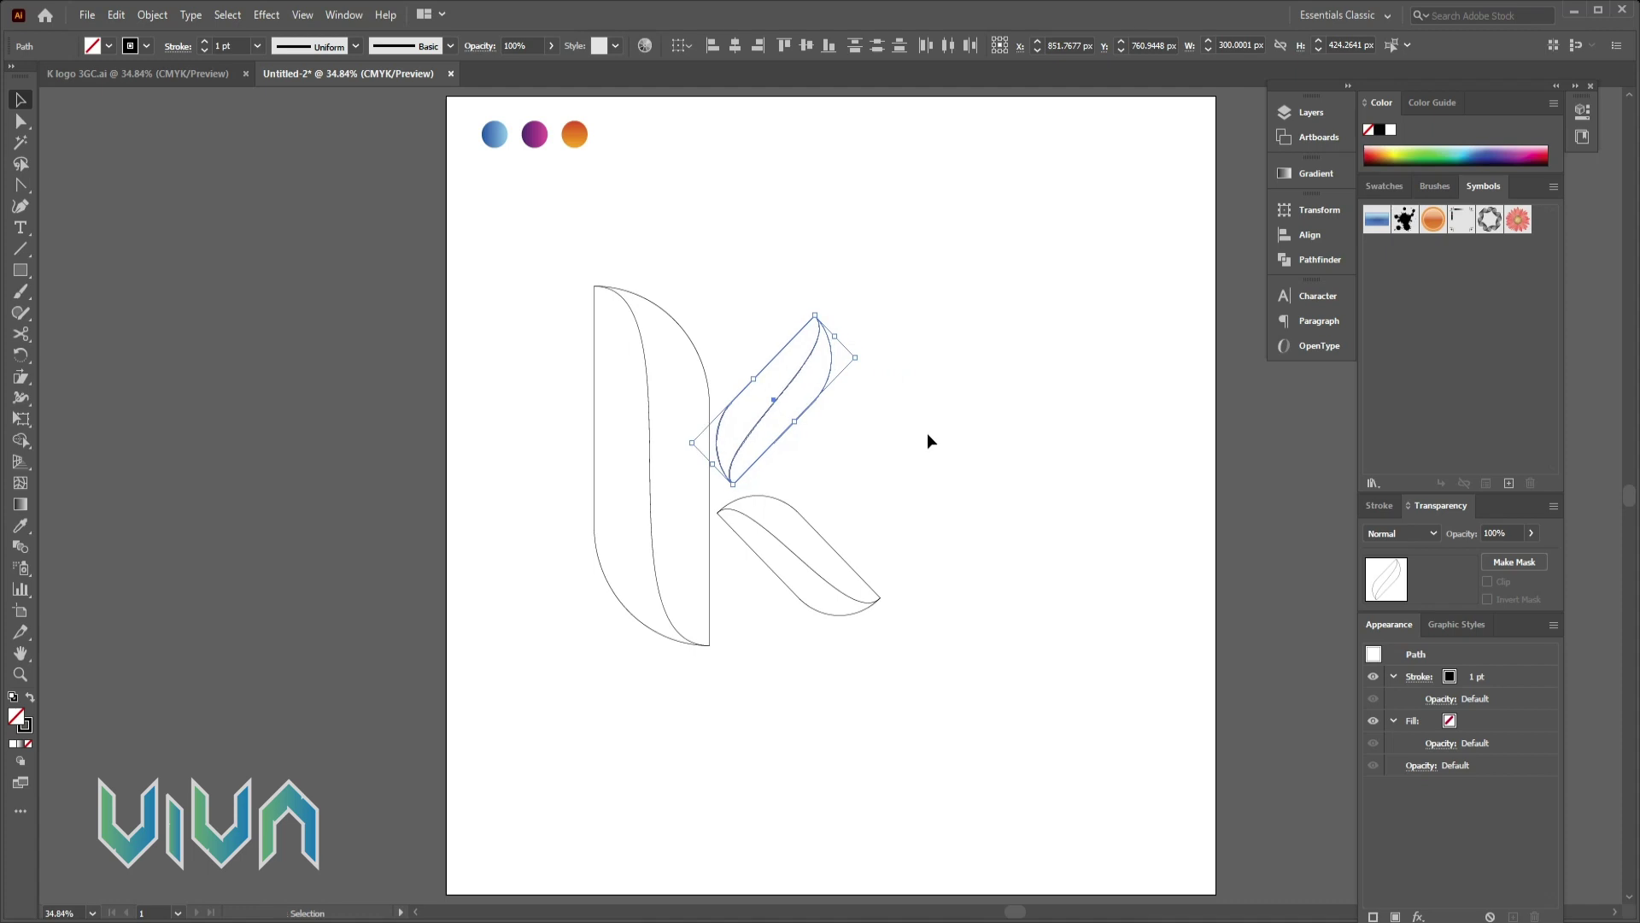
{"action": "left_click", "coordinate": [914, 515]}
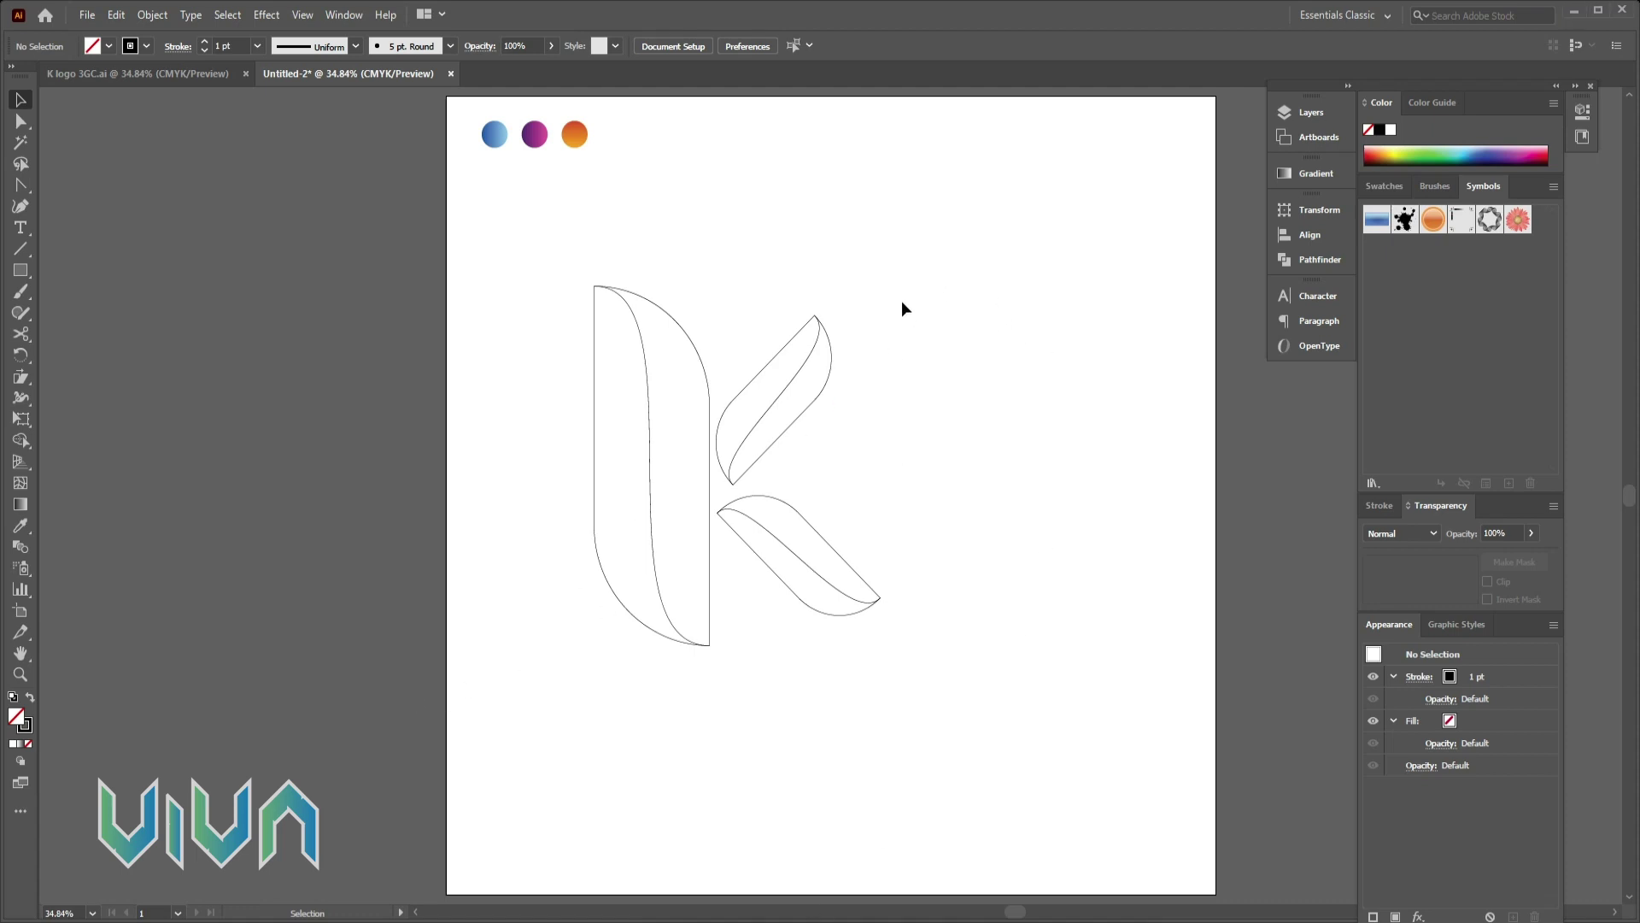
Divide all three shapes along their S-curves with the Shape Builder tool, and select both pieces of the lower arm.
{"action": "left_click_drag", "start_coordinate": [927, 268], "coordinate": [470, 703]}
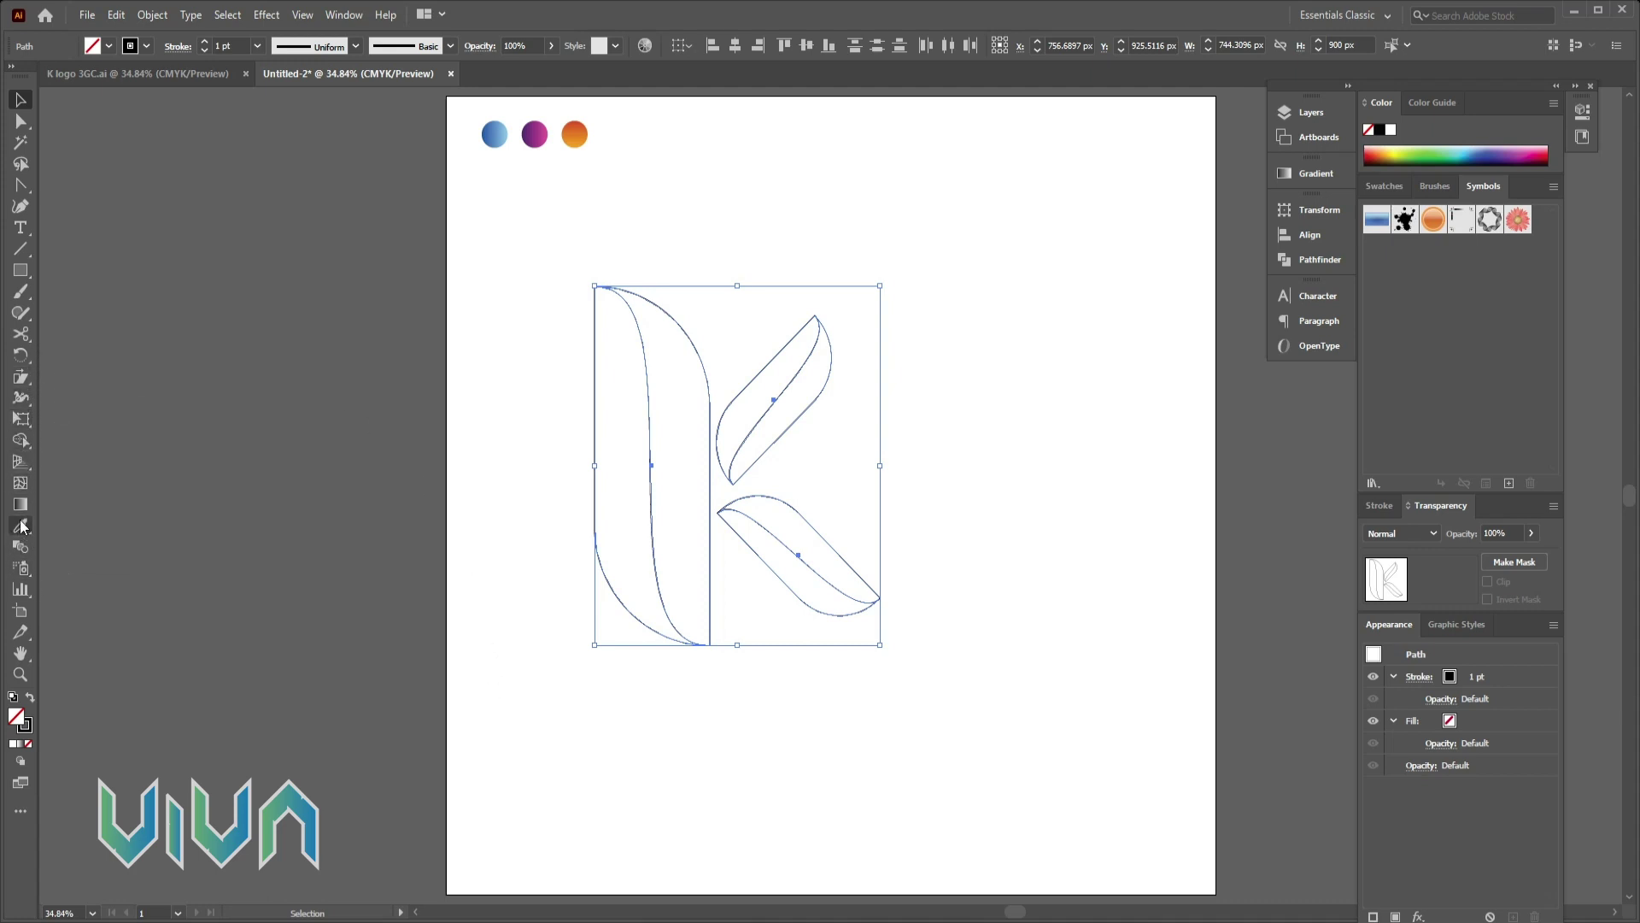
{"action": "left_click", "coordinate": [26, 442]}
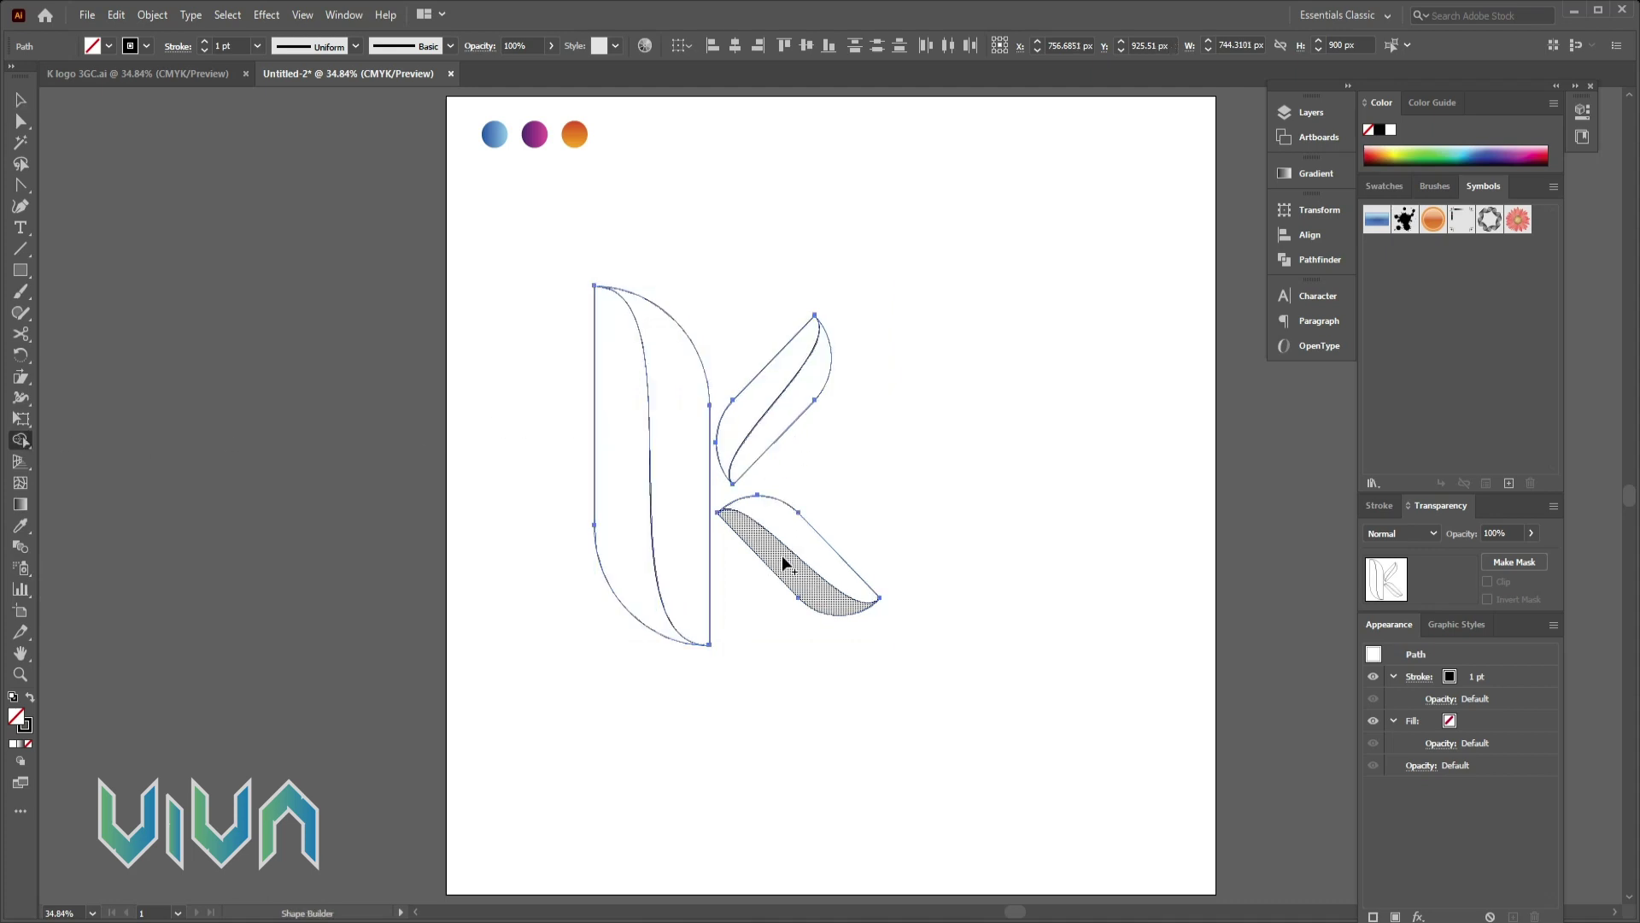
{"action": "key", "text": "v"}
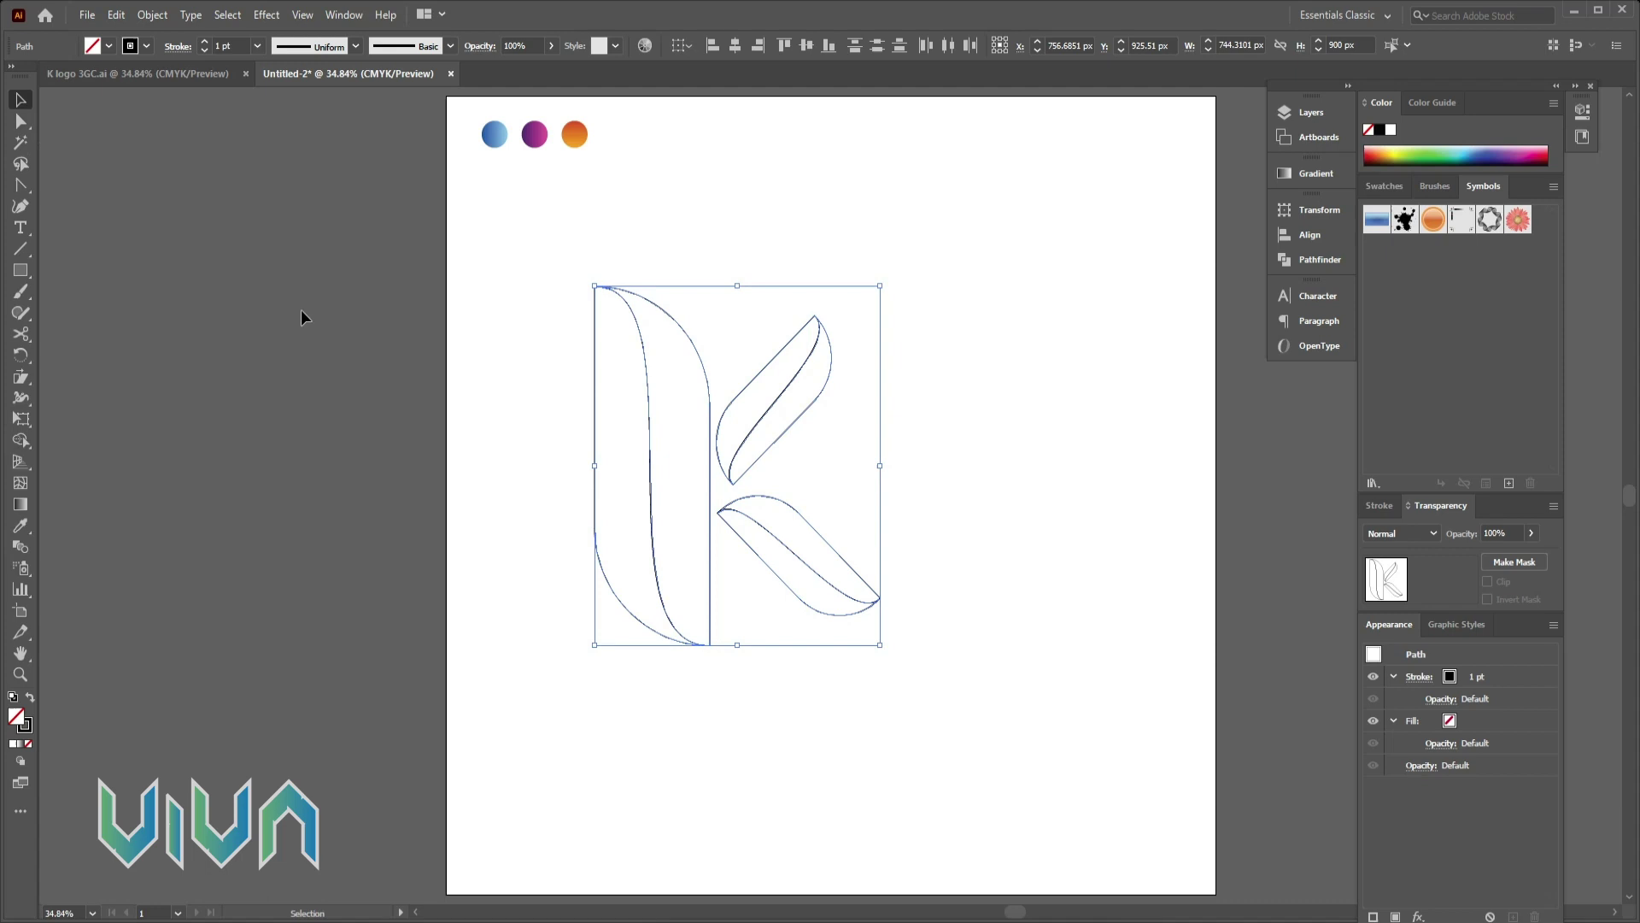
{"action": "left_click", "coordinate": [493, 468]}
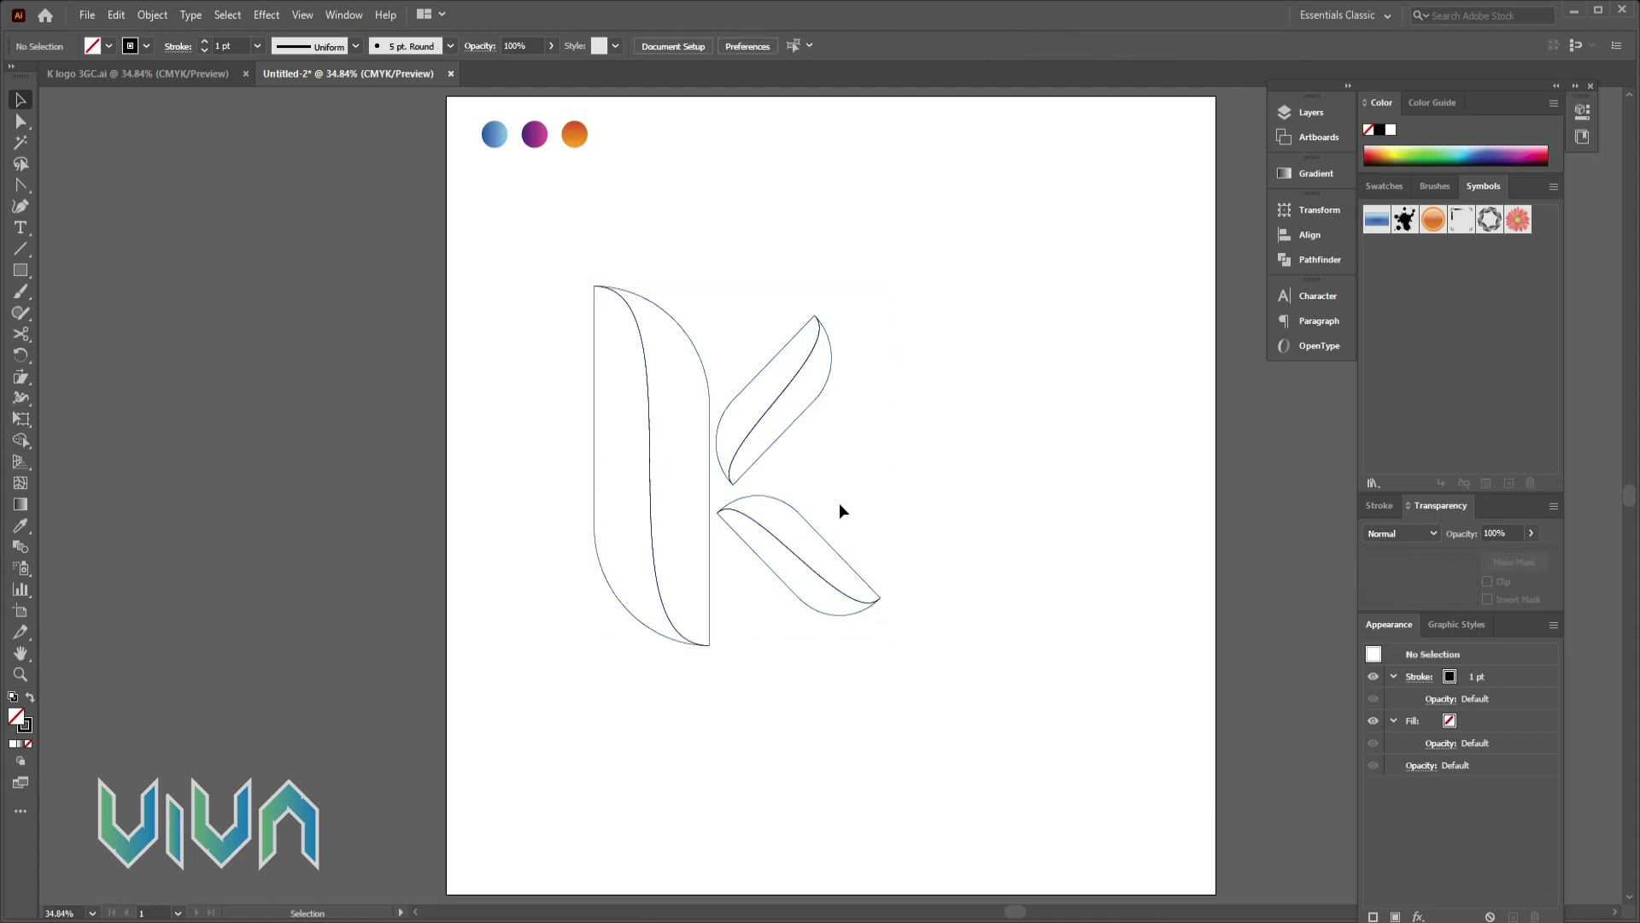
{"action": "left_click_drag", "start_coordinate": [844, 506], "coordinate": [803, 621]}
{"action": "right_click", "coordinate": [825, 615]}
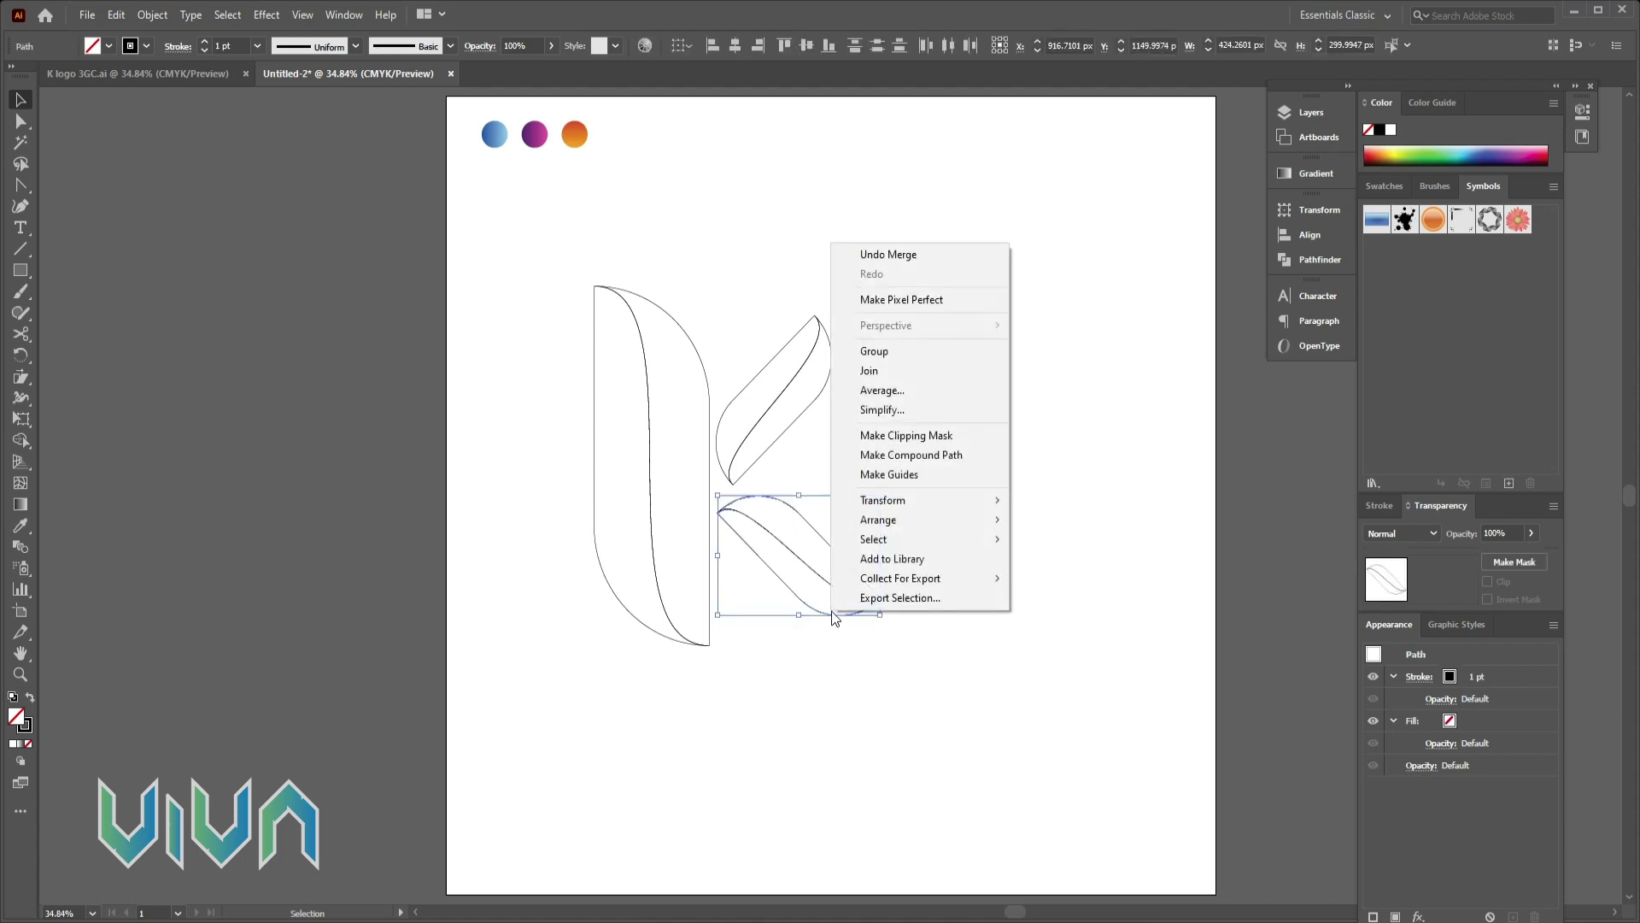
{"action": "mouse_move", "coordinate": [946, 502]}
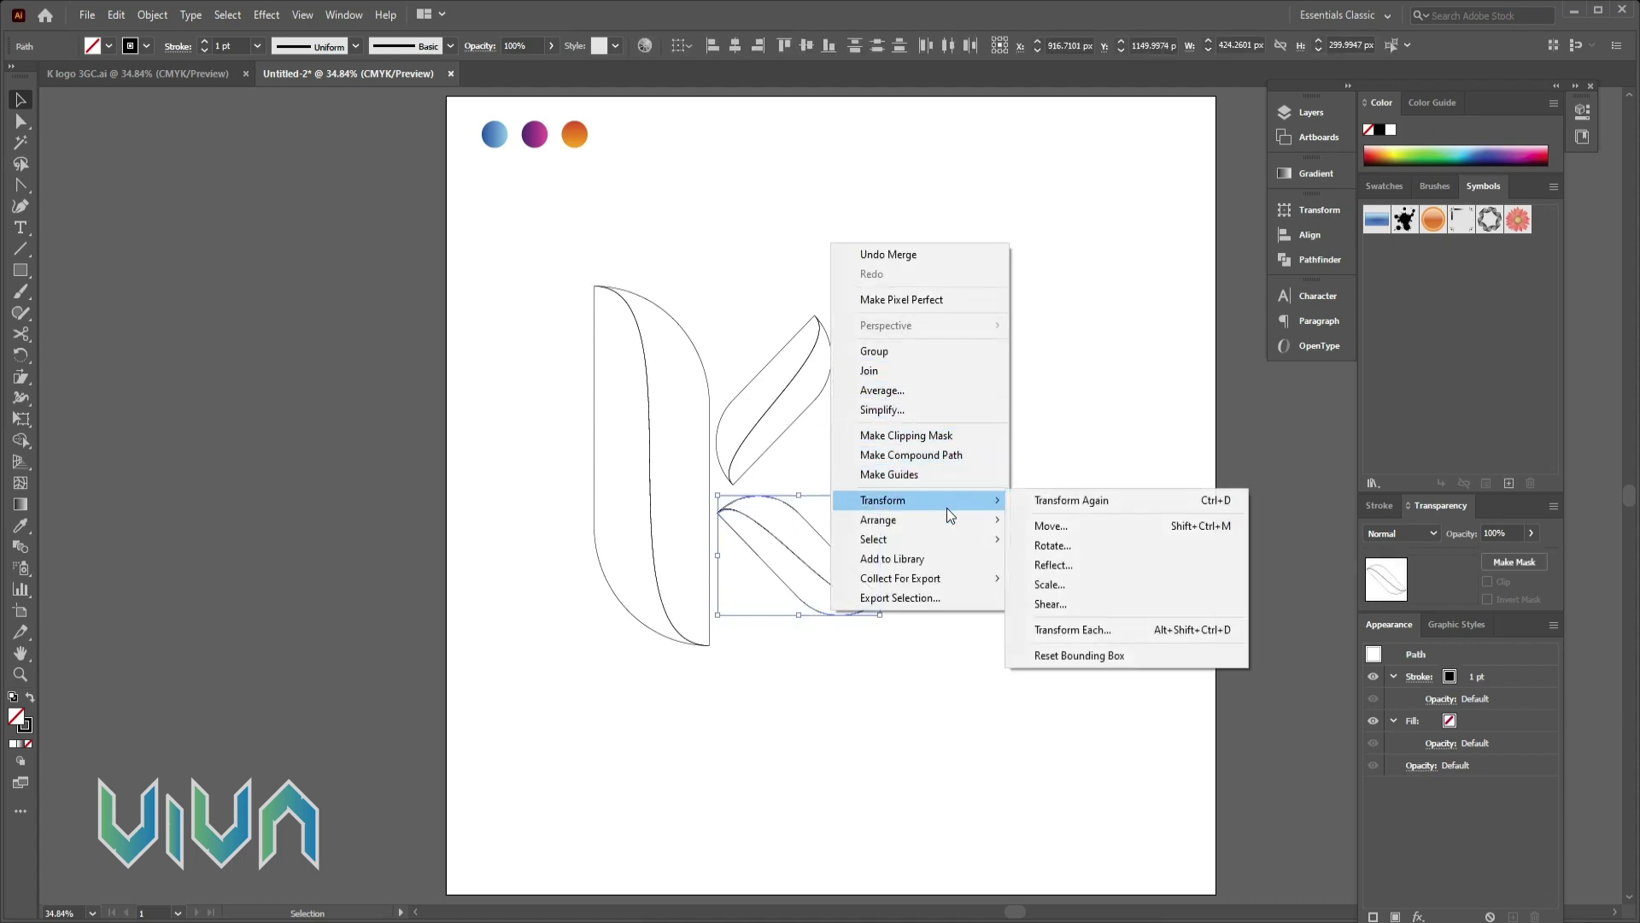
{"action": "left_click", "coordinate": [1052, 545]}
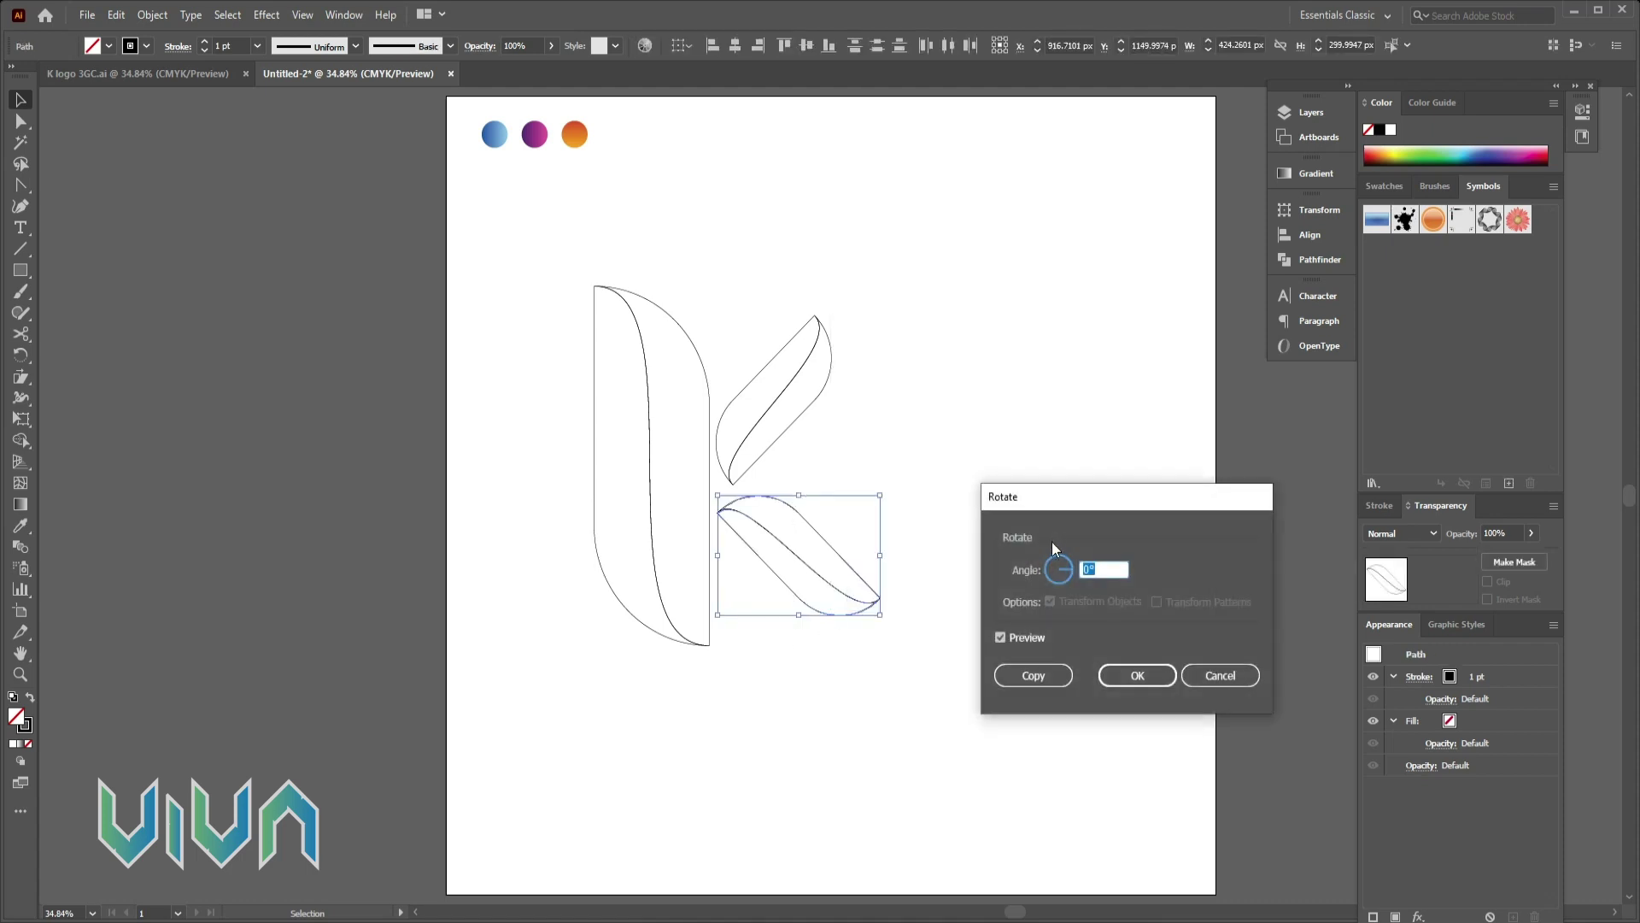
{"action": "key", "text": "Escape"}
Reflect the lower arm across the vertical axis and rotate it 90 degrees so it slopes down to the right.
{"action": "right_click", "coordinate": [854, 577]}
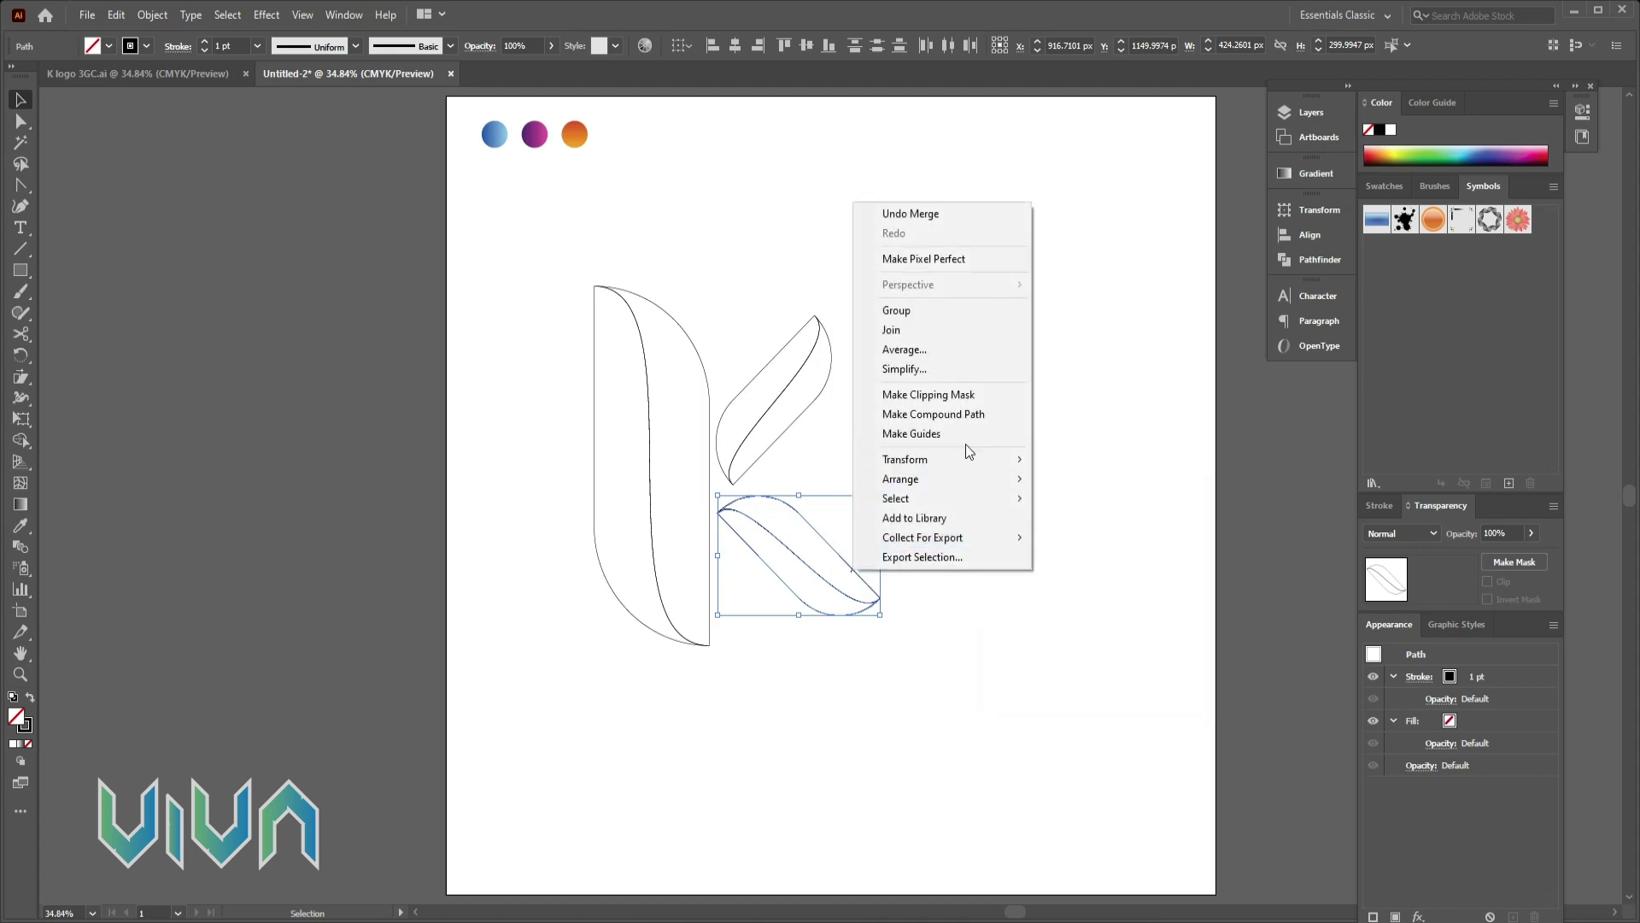
{"action": "mouse_move", "coordinate": [960, 460]}
{"action": "left_click", "coordinate": [1103, 522]}
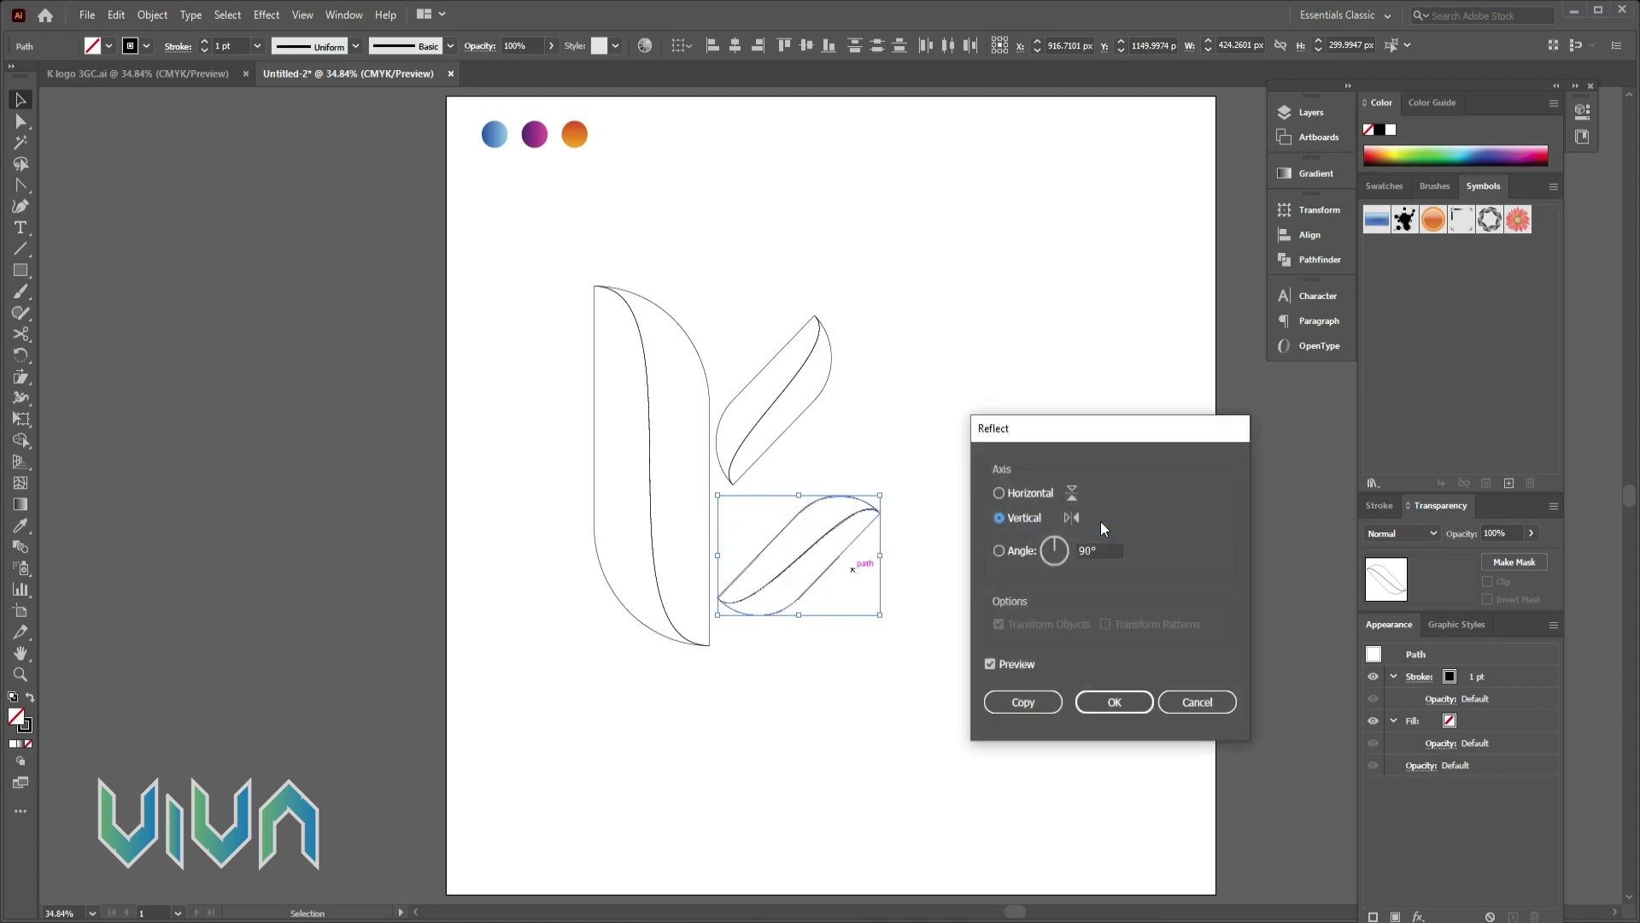
{"action": "left_click", "coordinate": [1124, 705]}
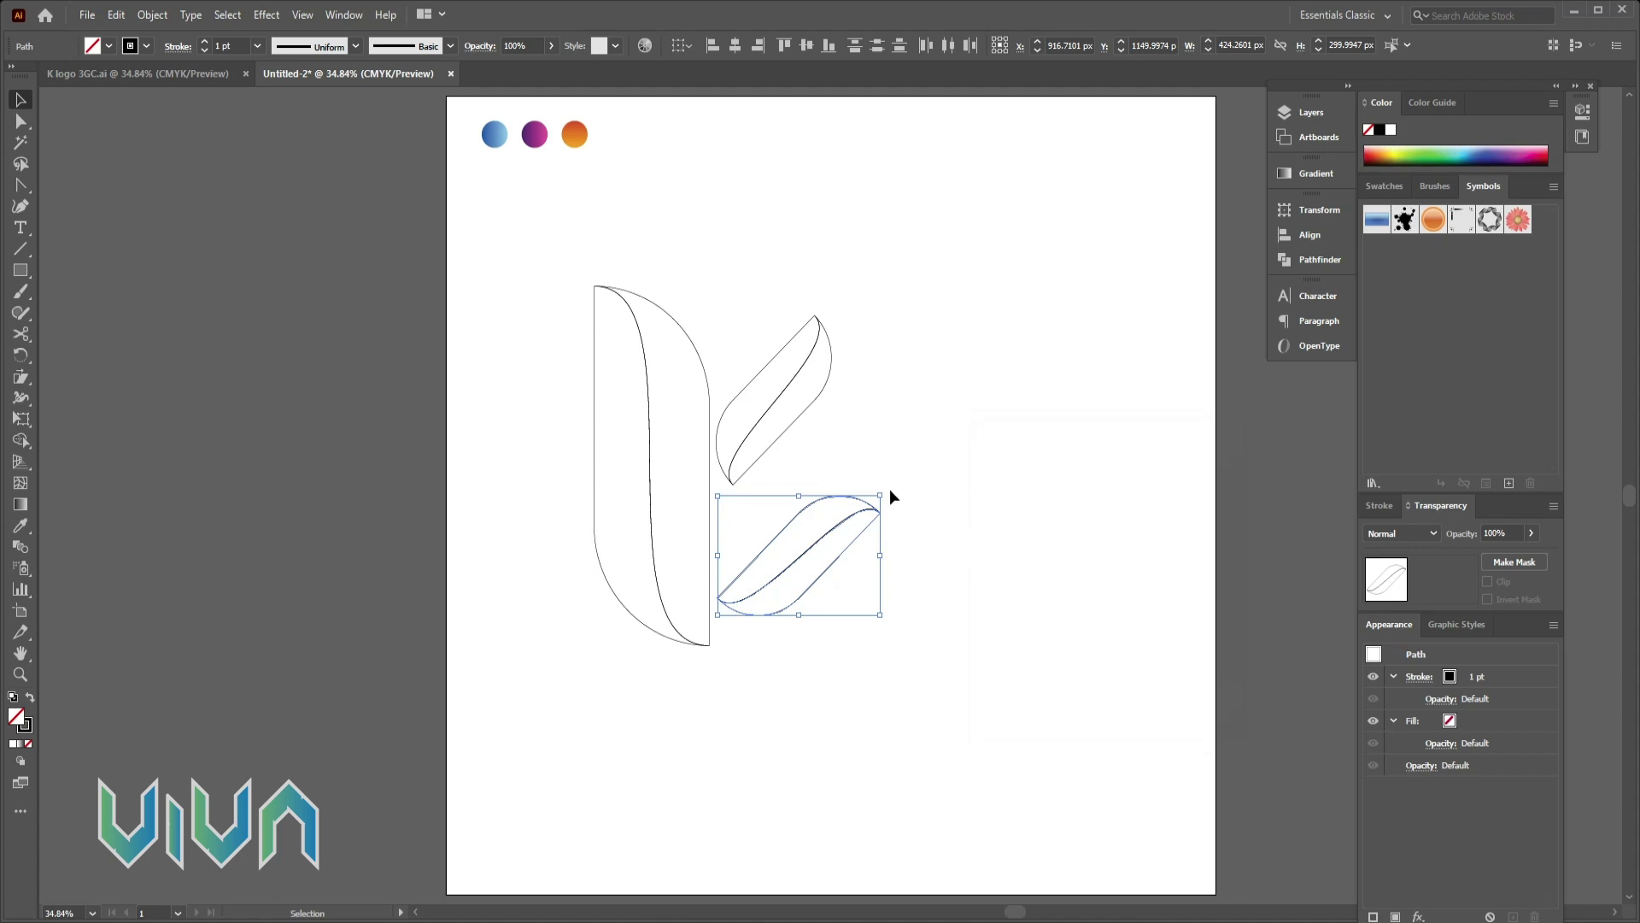
{"action": "left_click_drag", "start_coordinate": [888, 490], "coordinate": [900, 629]}
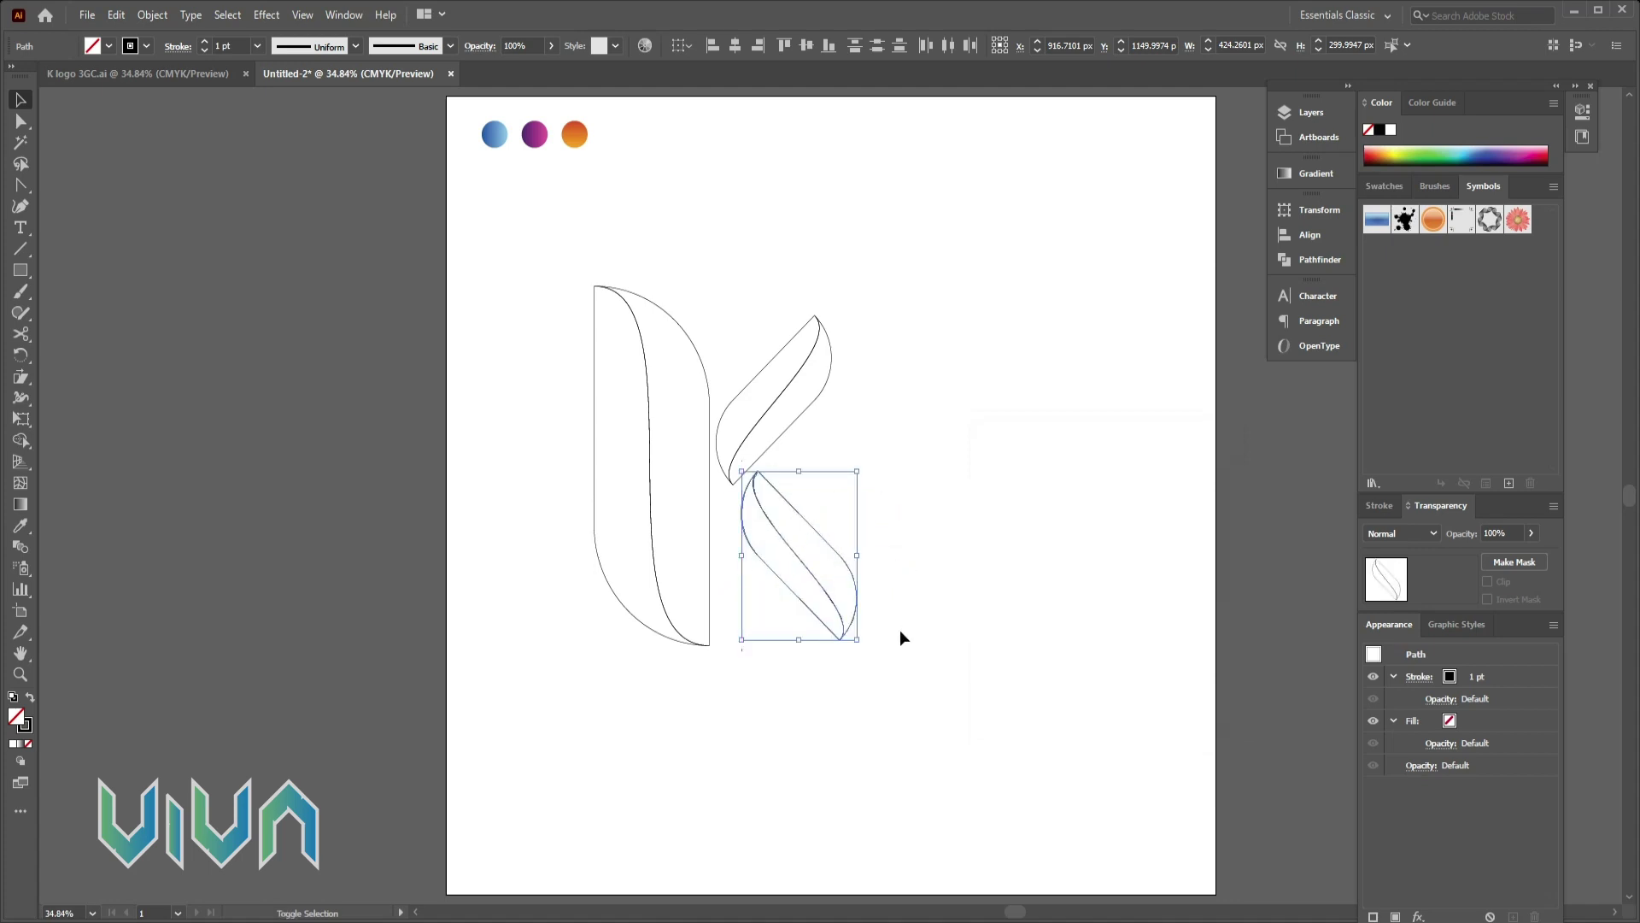
Move the lower arm beneath the upper arm and shift the upper arm right so their inner tips meet.
{"action": "left_click_drag", "start_coordinate": [791, 502], "coordinate": [776, 520]}
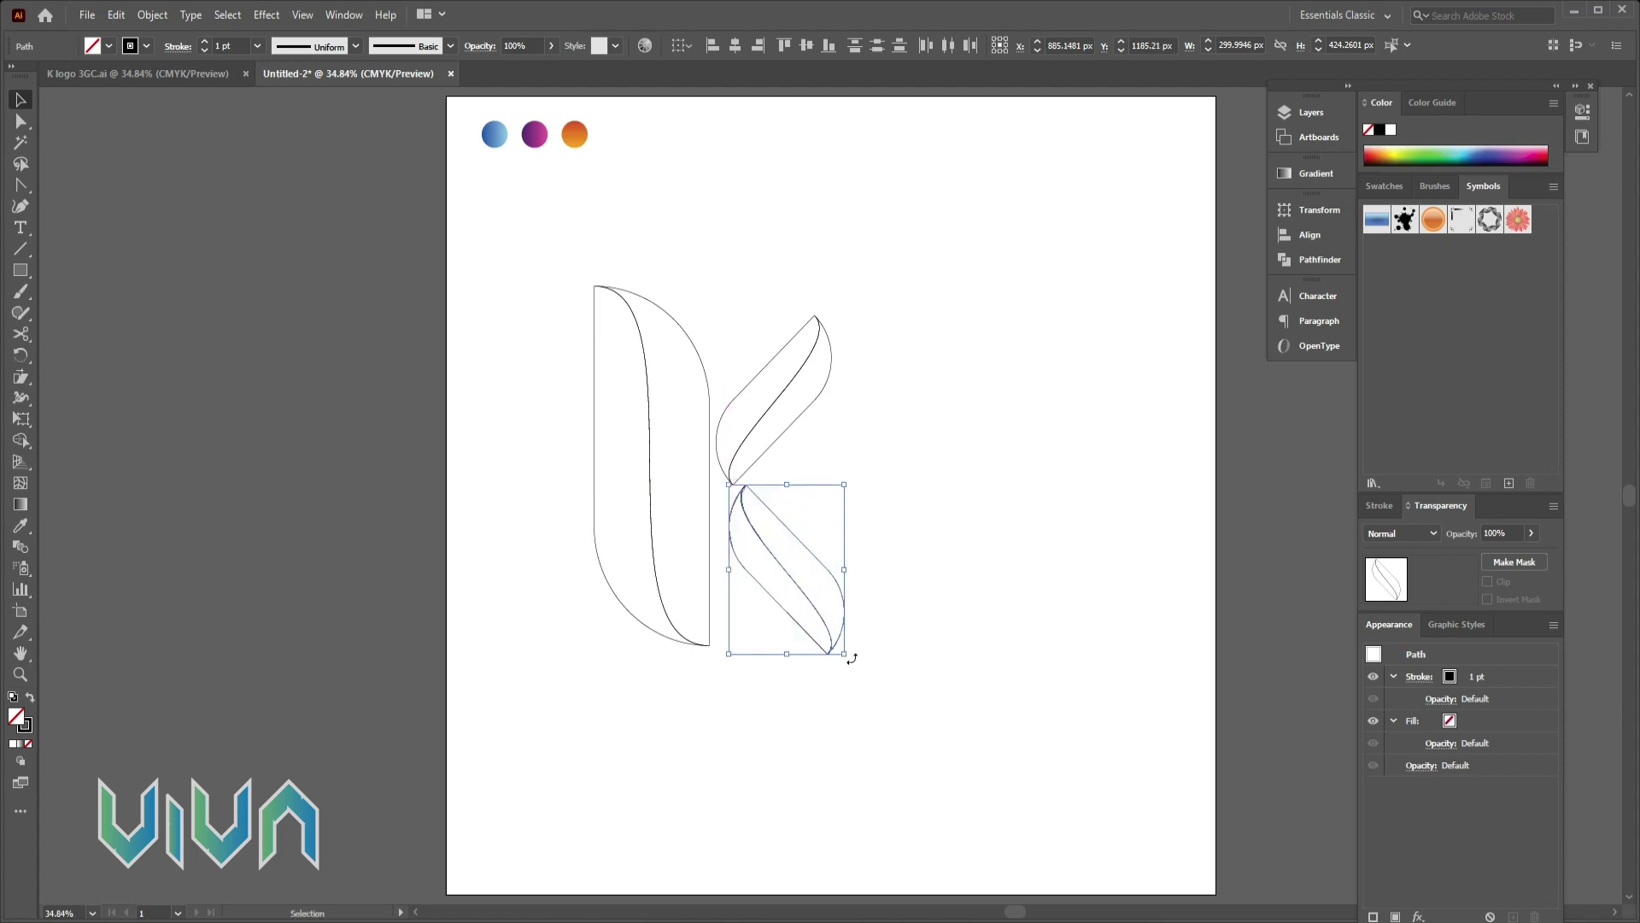
{"action": "left_click_drag", "start_coordinate": [852, 658], "coordinate": [692, 509]}
{"action": "left_click", "coordinate": [939, 660]}
{"action": "left_click_drag", "start_coordinate": [877, 290], "coordinate": [750, 437]}
{"action": "key", "text": "Right"}
{"action": "key", "text": "Right"}
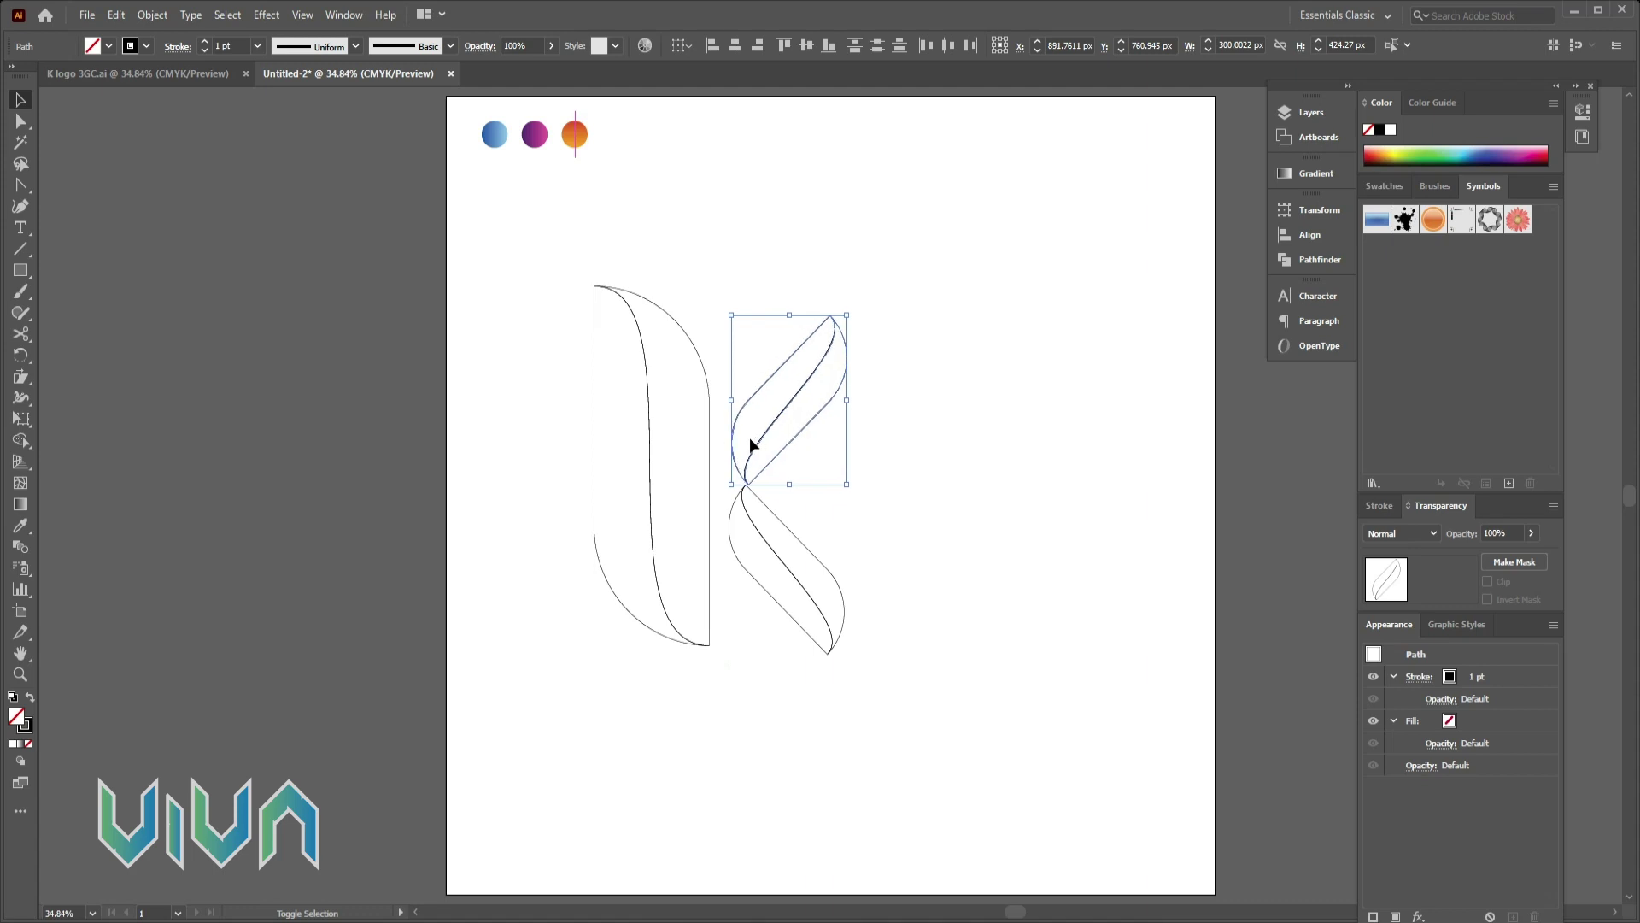
Scale both arms down together to about 249 by 696 px and nudge them slightly left toward the stem.
{"action": "mouse_move", "coordinate": [919, 272]}
{"action": "left_mouse_down"}
{"action": "mouse_move", "coordinate": [767, 659]}
{"action": "mouse_move", "coordinate": [787, 624]}
{"action": "left_mouse_up"}
{"action": "key", "text": "shift+Left"}
{"action": "key", "text": "shift+Left"}
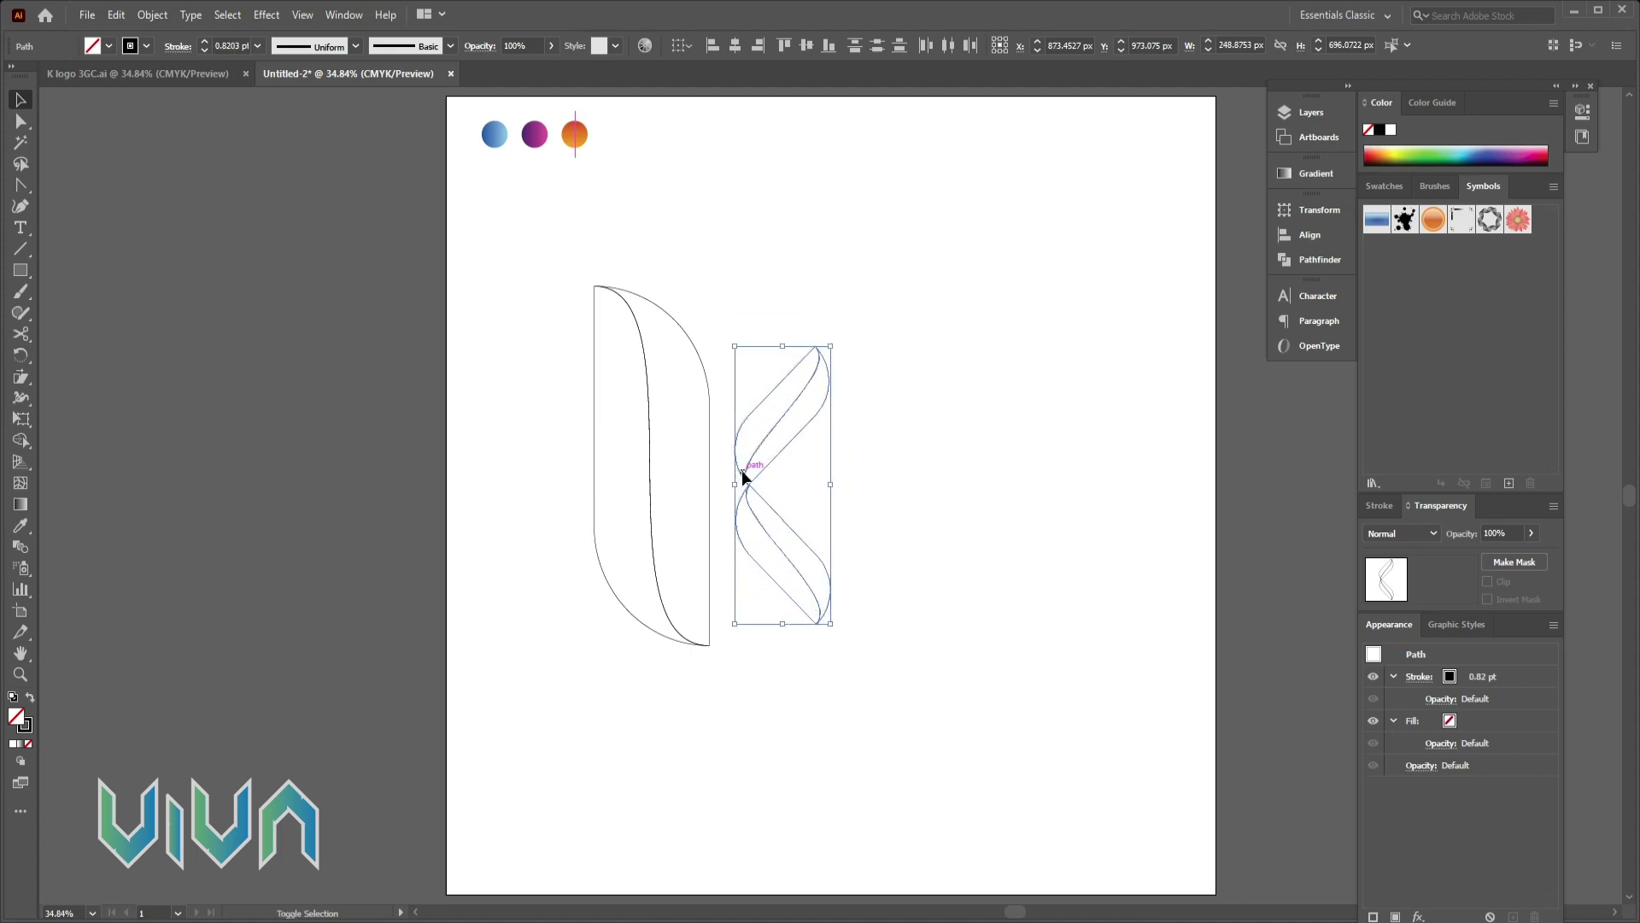
{"action": "left_click", "coordinate": [885, 517]}
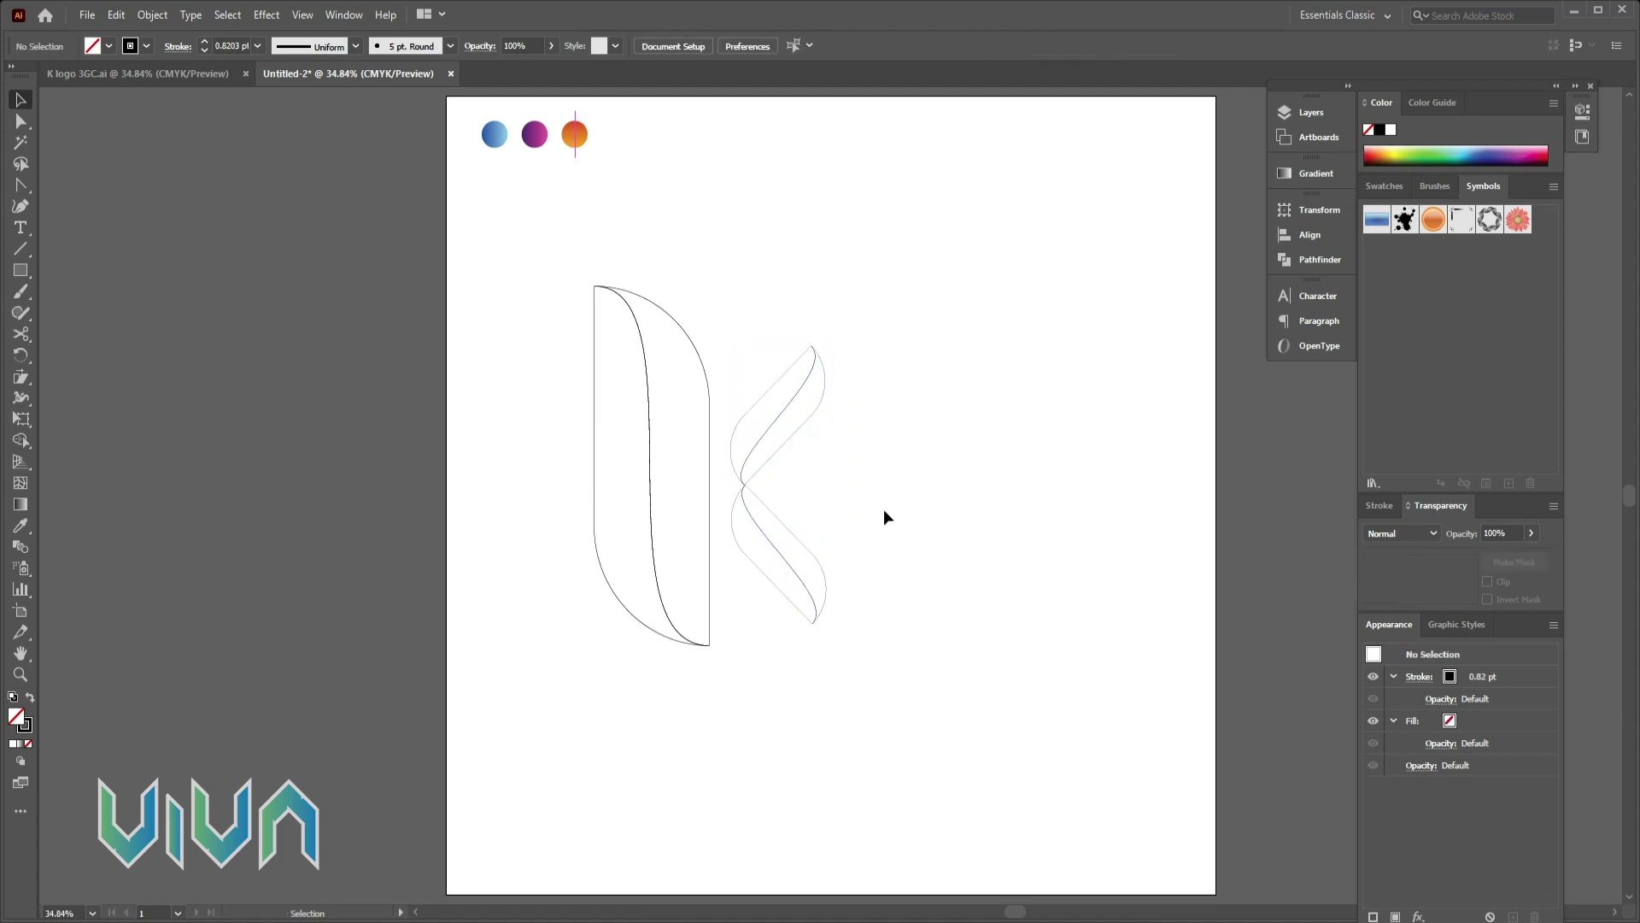
Fill all pieces of the K with the white-to-black linear gradient and remove their strokes.
{"action": "left_click_drag", "start_coordinate": [957, 292], "coordinate": [550, 670]}
{"action": "left_click", "coordinate": [20, 745]}
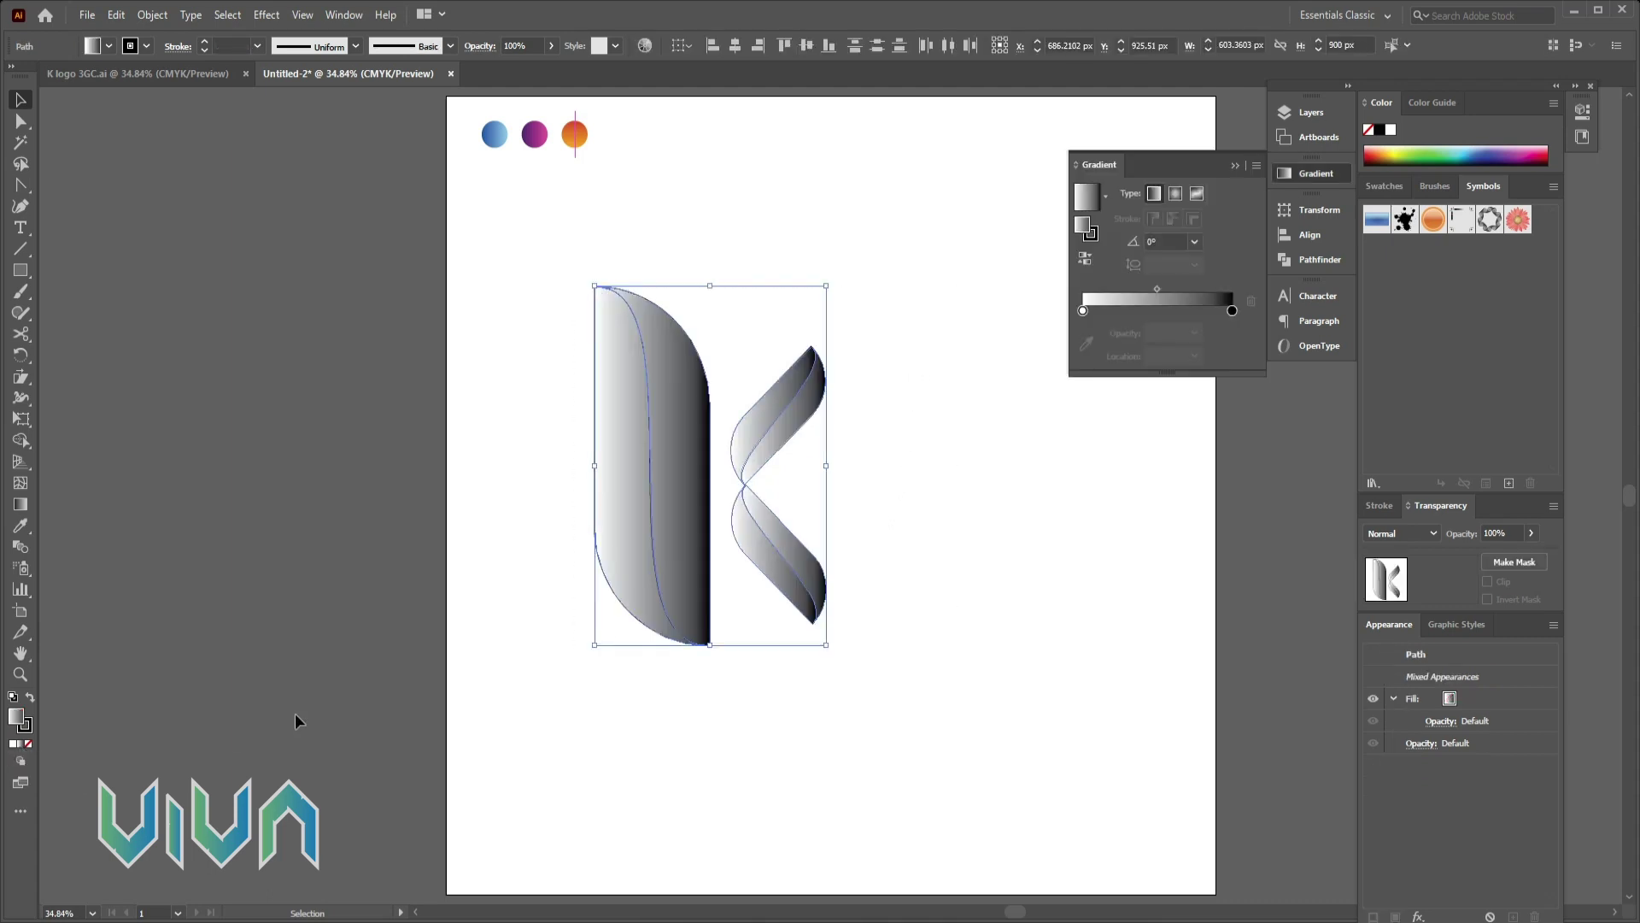
{"action": "left_click", "coordinate": [733, 755]}
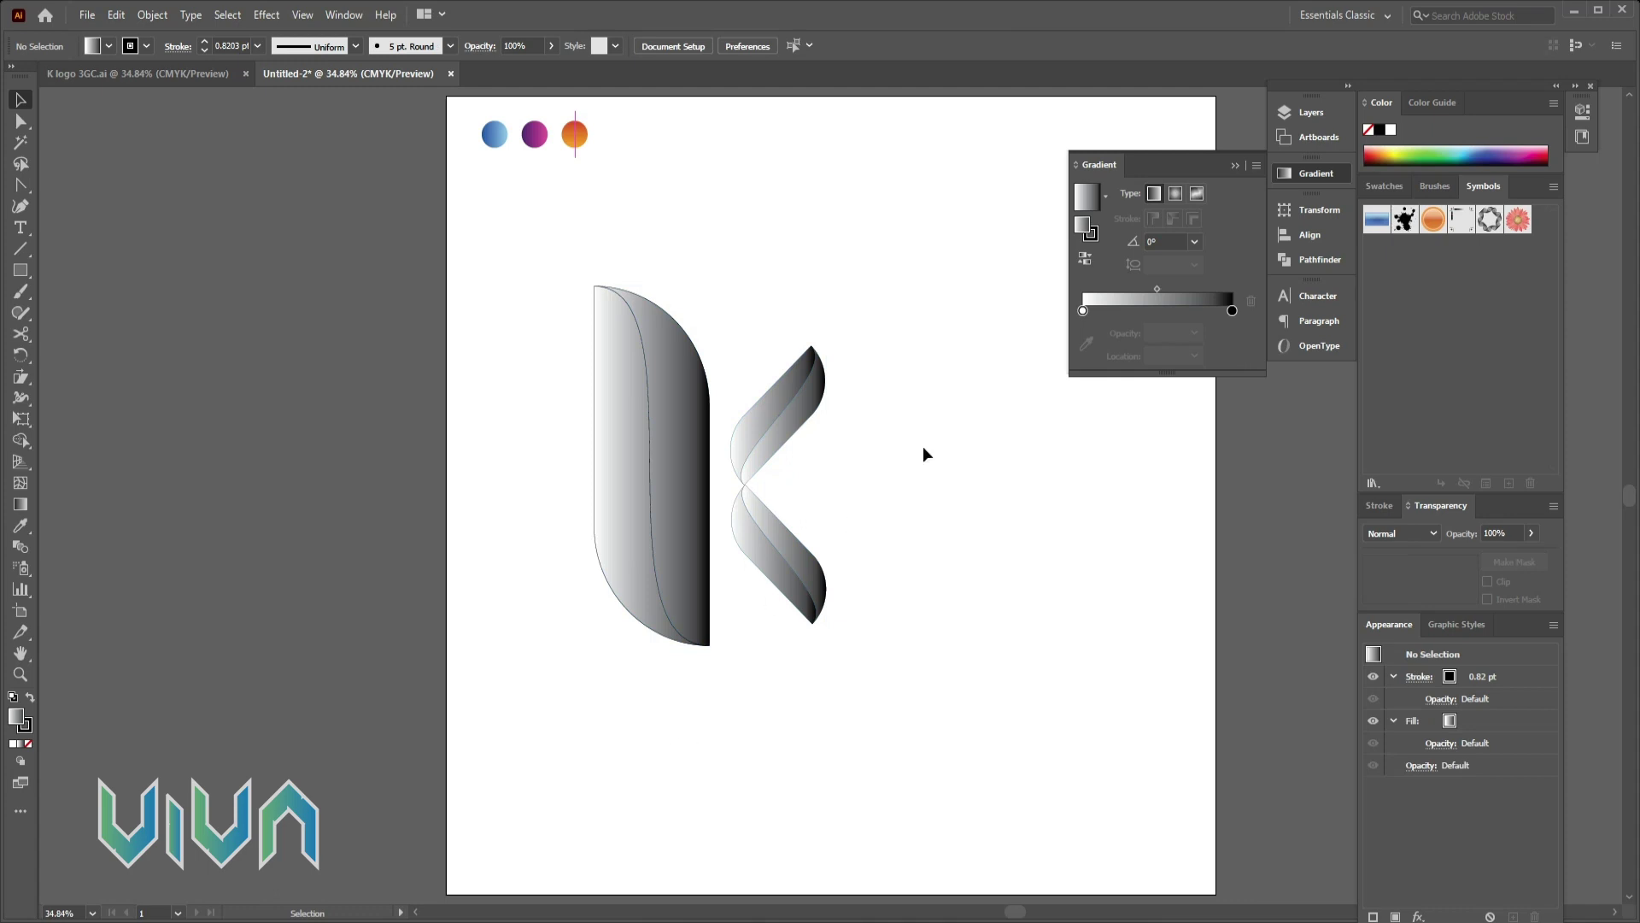
{"action": "left_click_drag", "start_coordinate": [925, 295], "coordinate": [448, 727]}
{"action": "left_click", "coordinate": [109, 47]}
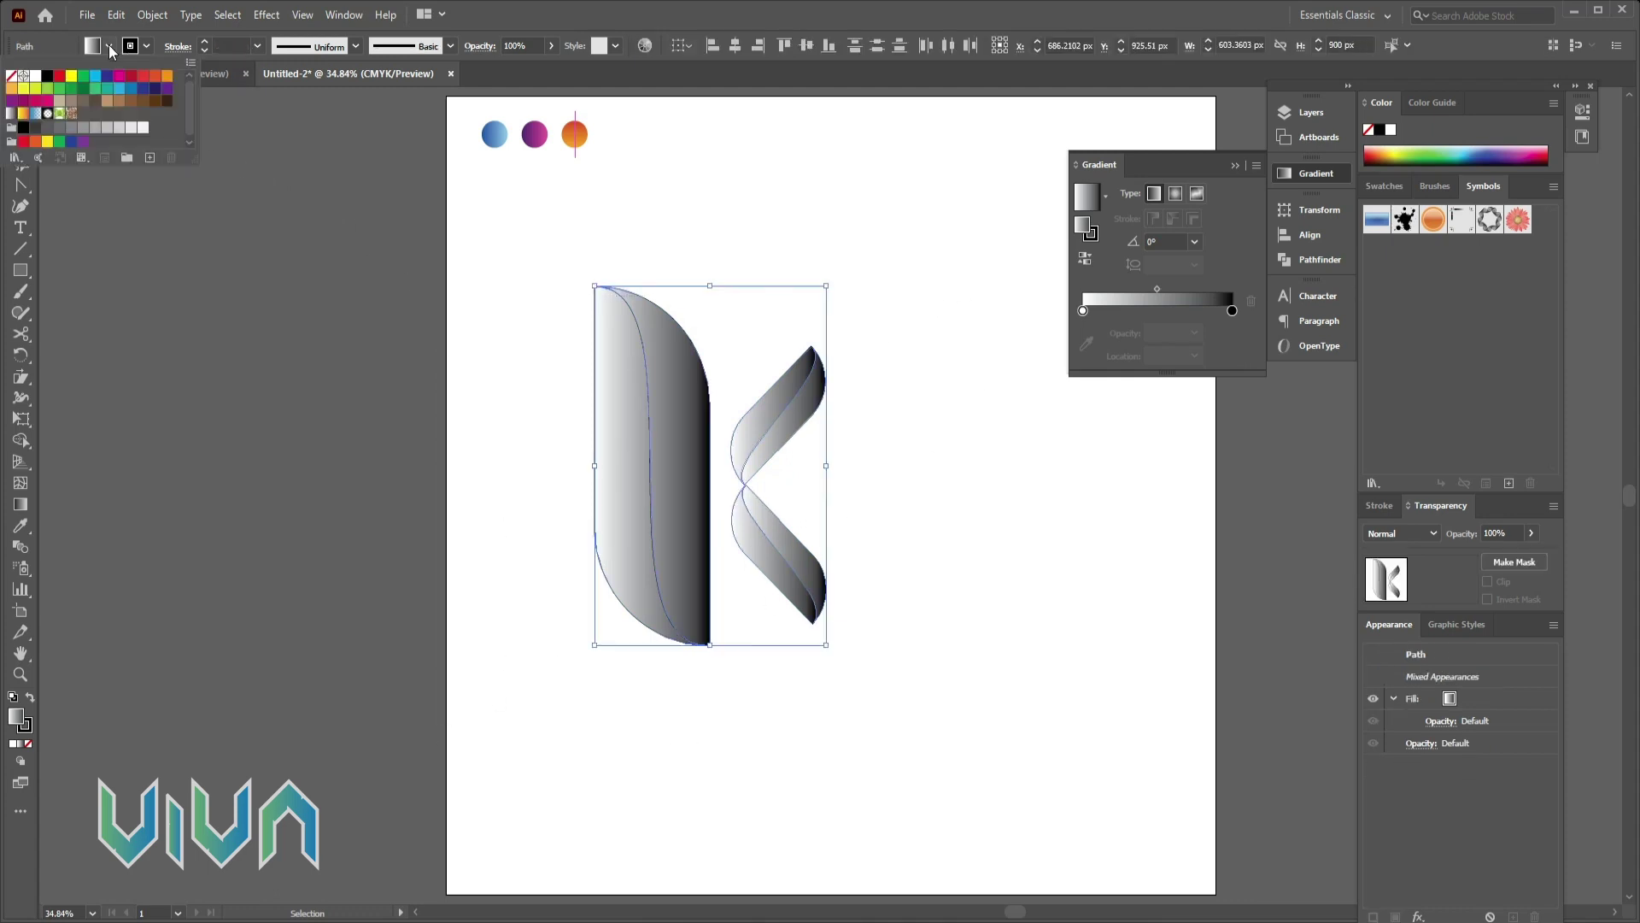
{"action": "left_click", "coordinate": [146, 45]}
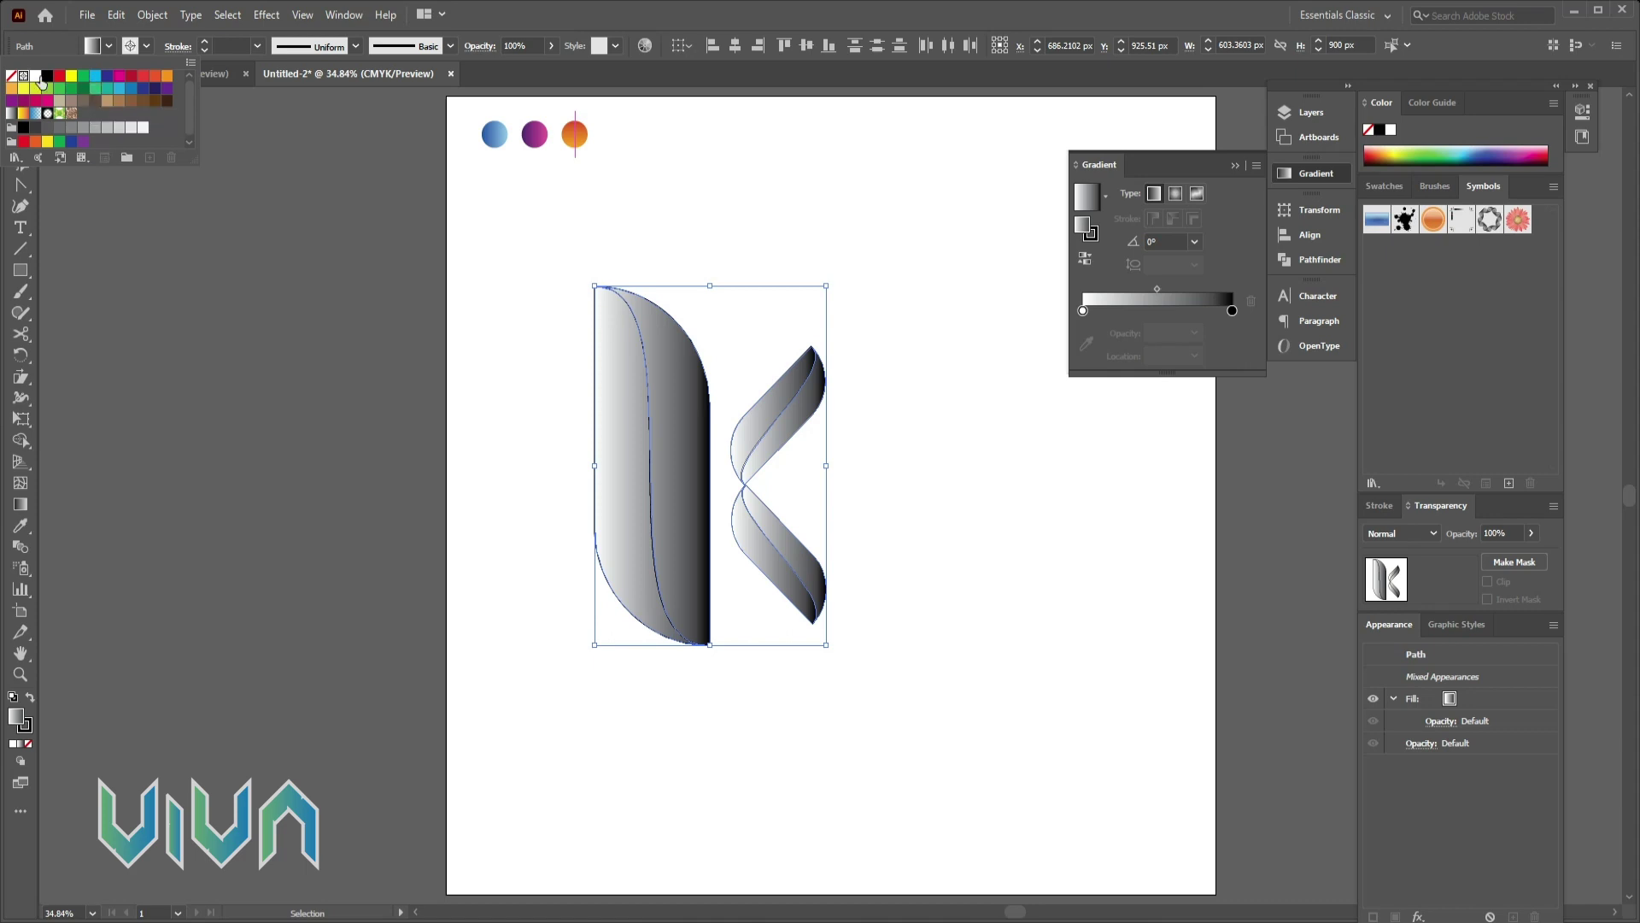
{"action": "left_click", "coordinate": [11, 78]}
{"action": "left_click", "coordinate": [587, 341]}
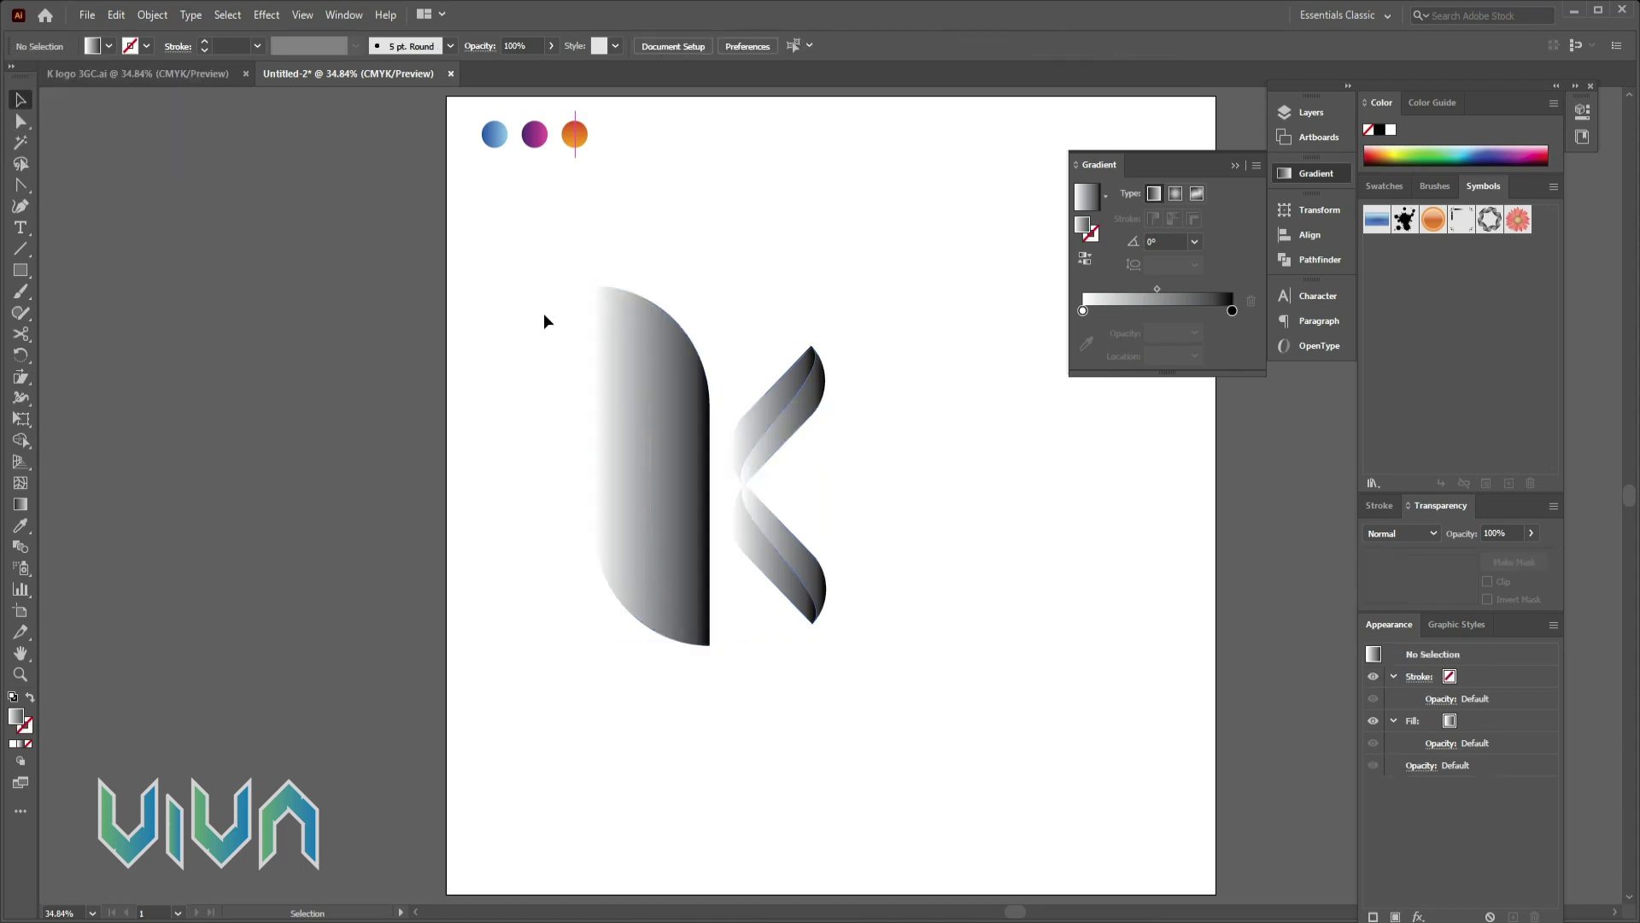
Apply the orange gradient from the sample circle to both stem pieces with the Eyedropper tool.
{"action": "left_click_drag", "start_coordinate": [530, 285], "coordinate": [680, 382]}
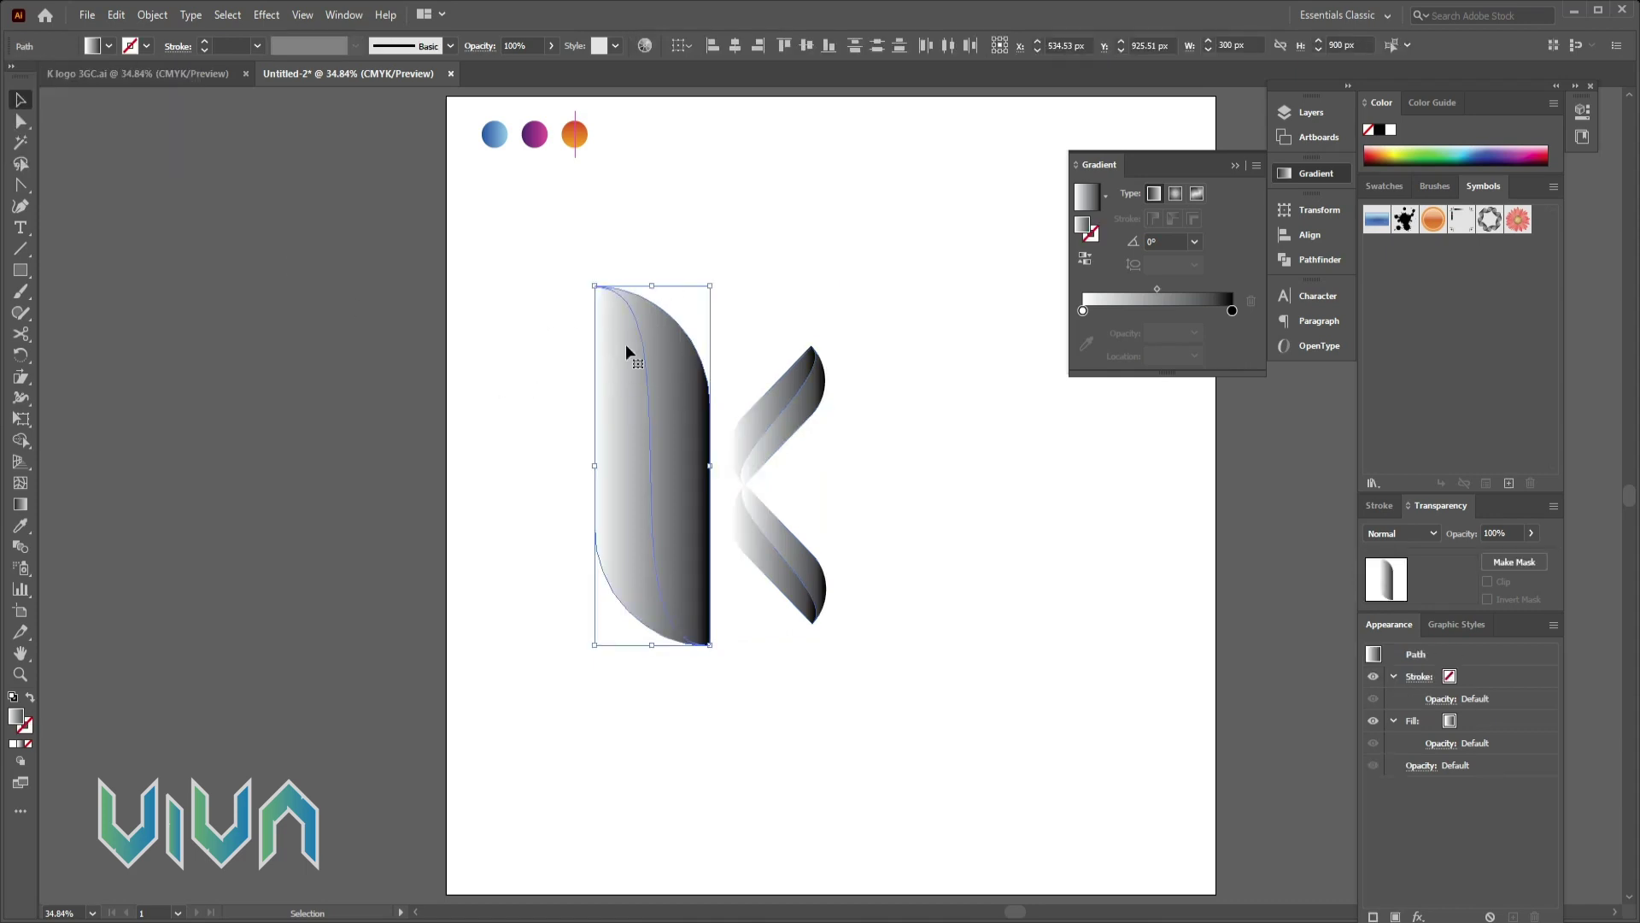
{"action": "left_click", "coordinate": [20, 524]}
{"action": "left_click", "coordinate": [575, 134]}
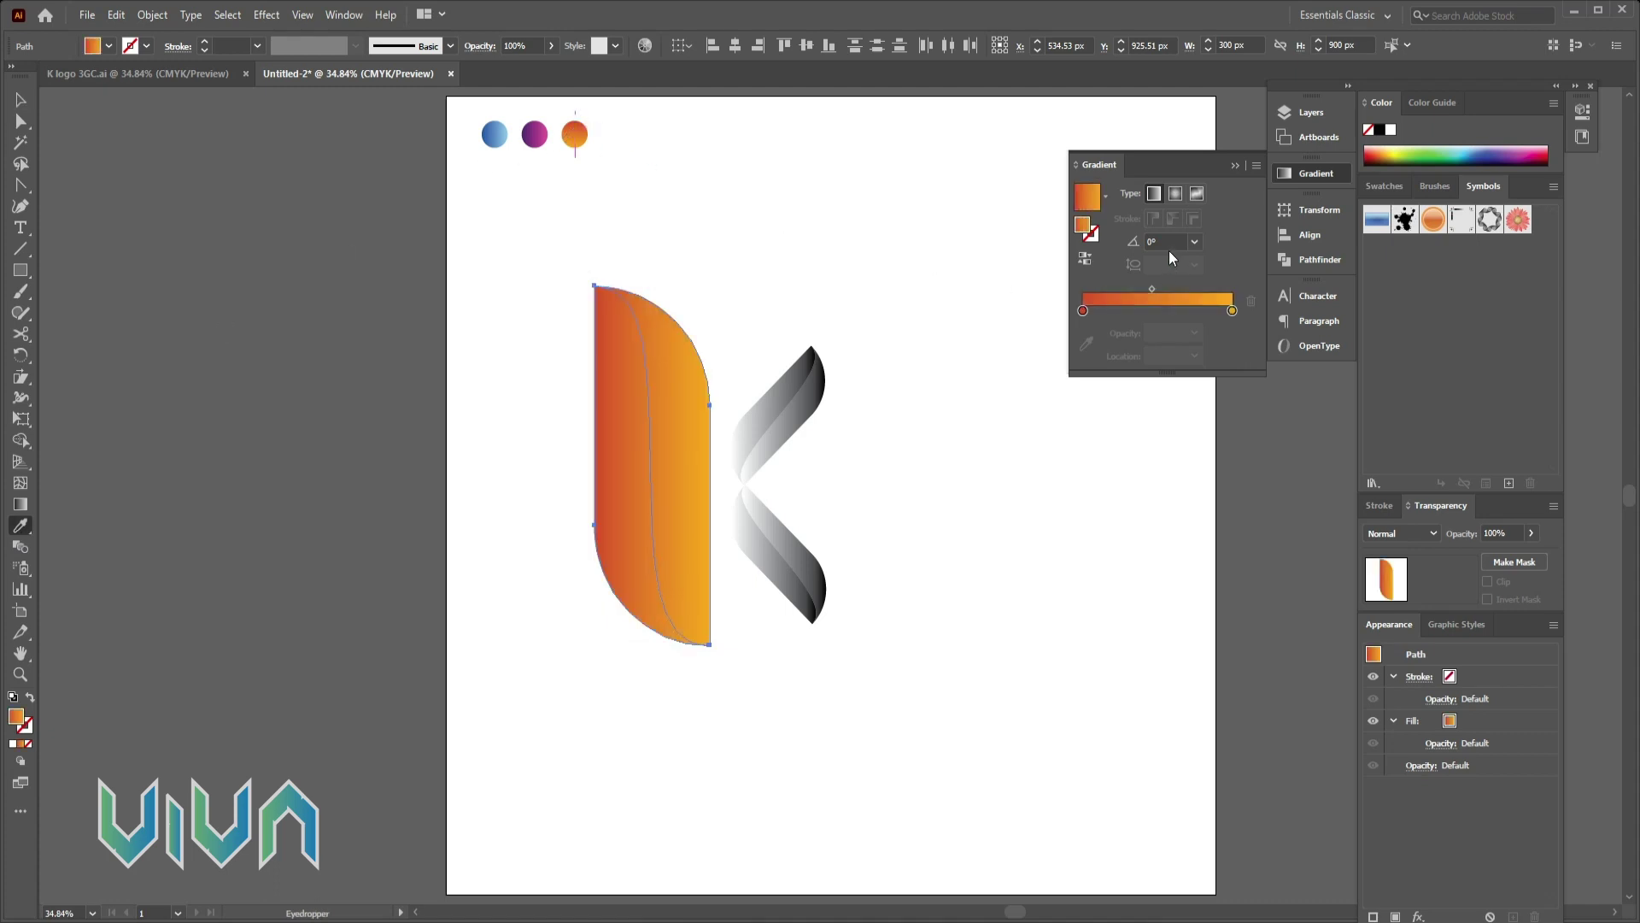
{"action": "left_click", "coordinate": [20, 100]}
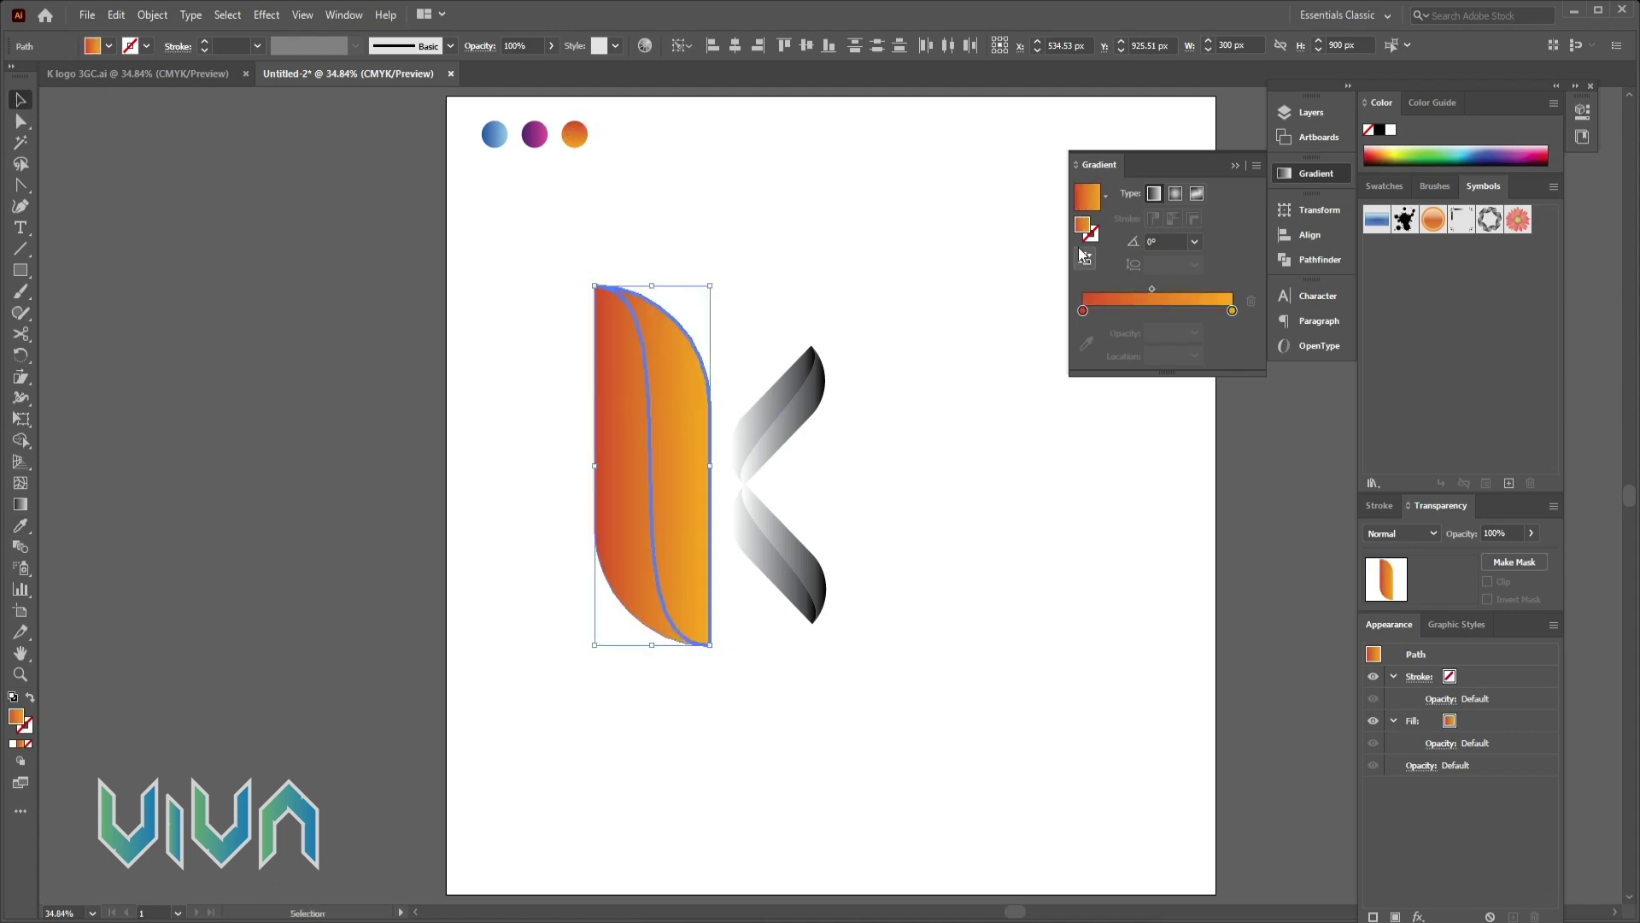
Reverse the orange gradient on the stem's right piece and rotate it to -90°.
{"action": "left_click", "coordinate": [859, 313]}
{"action": "key", "text": "ctrl+z"}
{"action": "left_click", "coordinate": [1084, 261]}
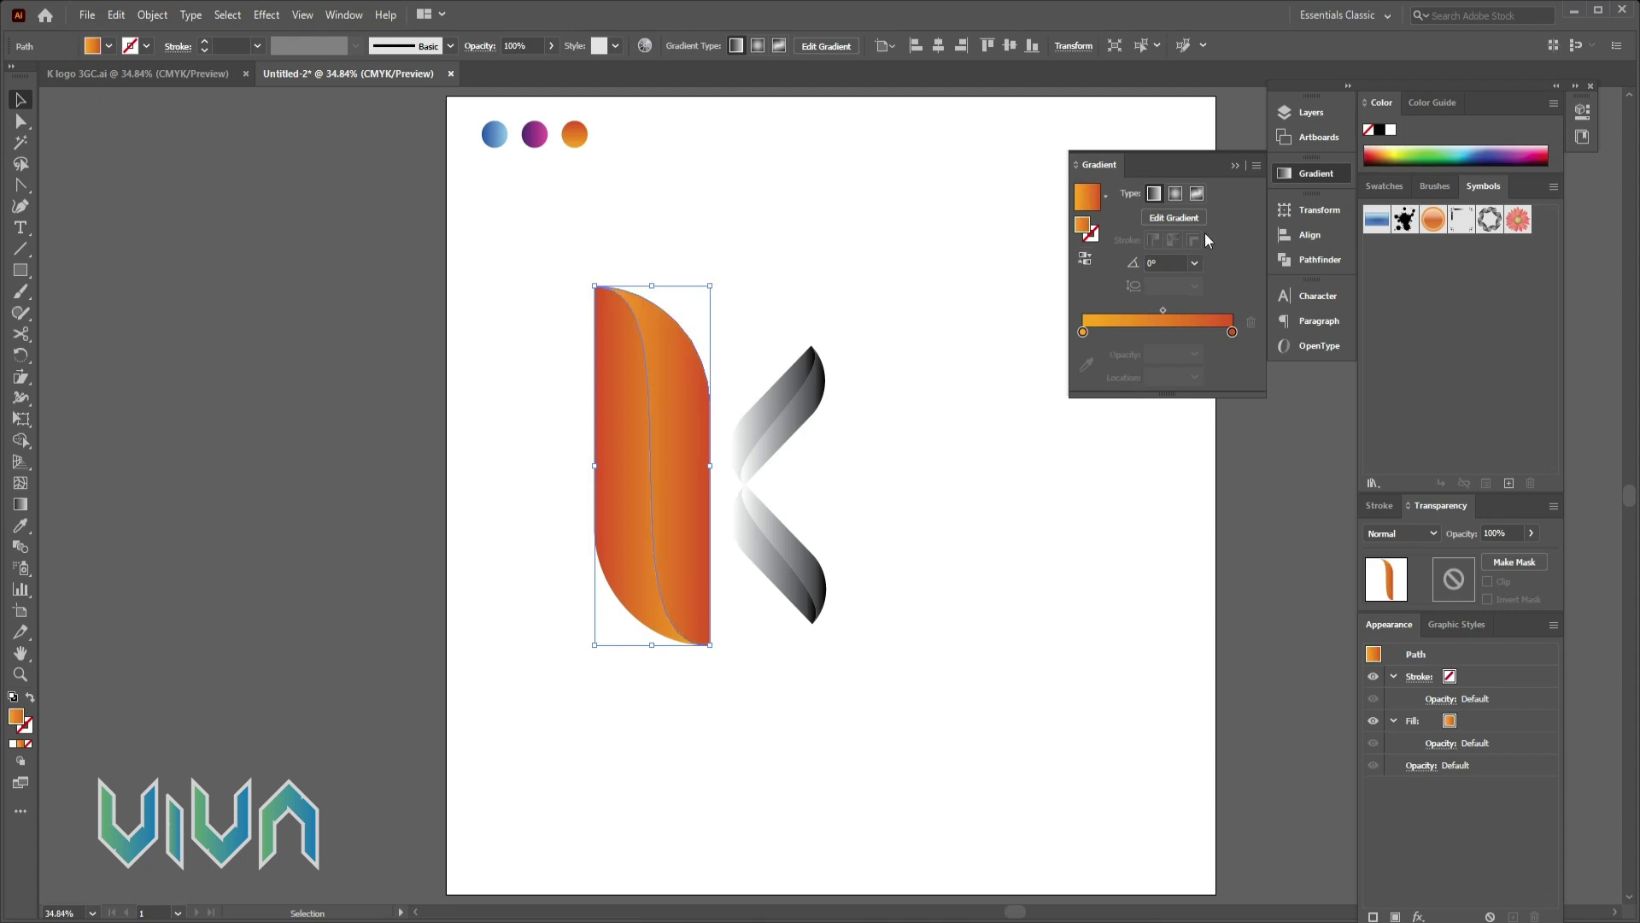
{"action": "left_click", "coordinate": [1194, 219]}
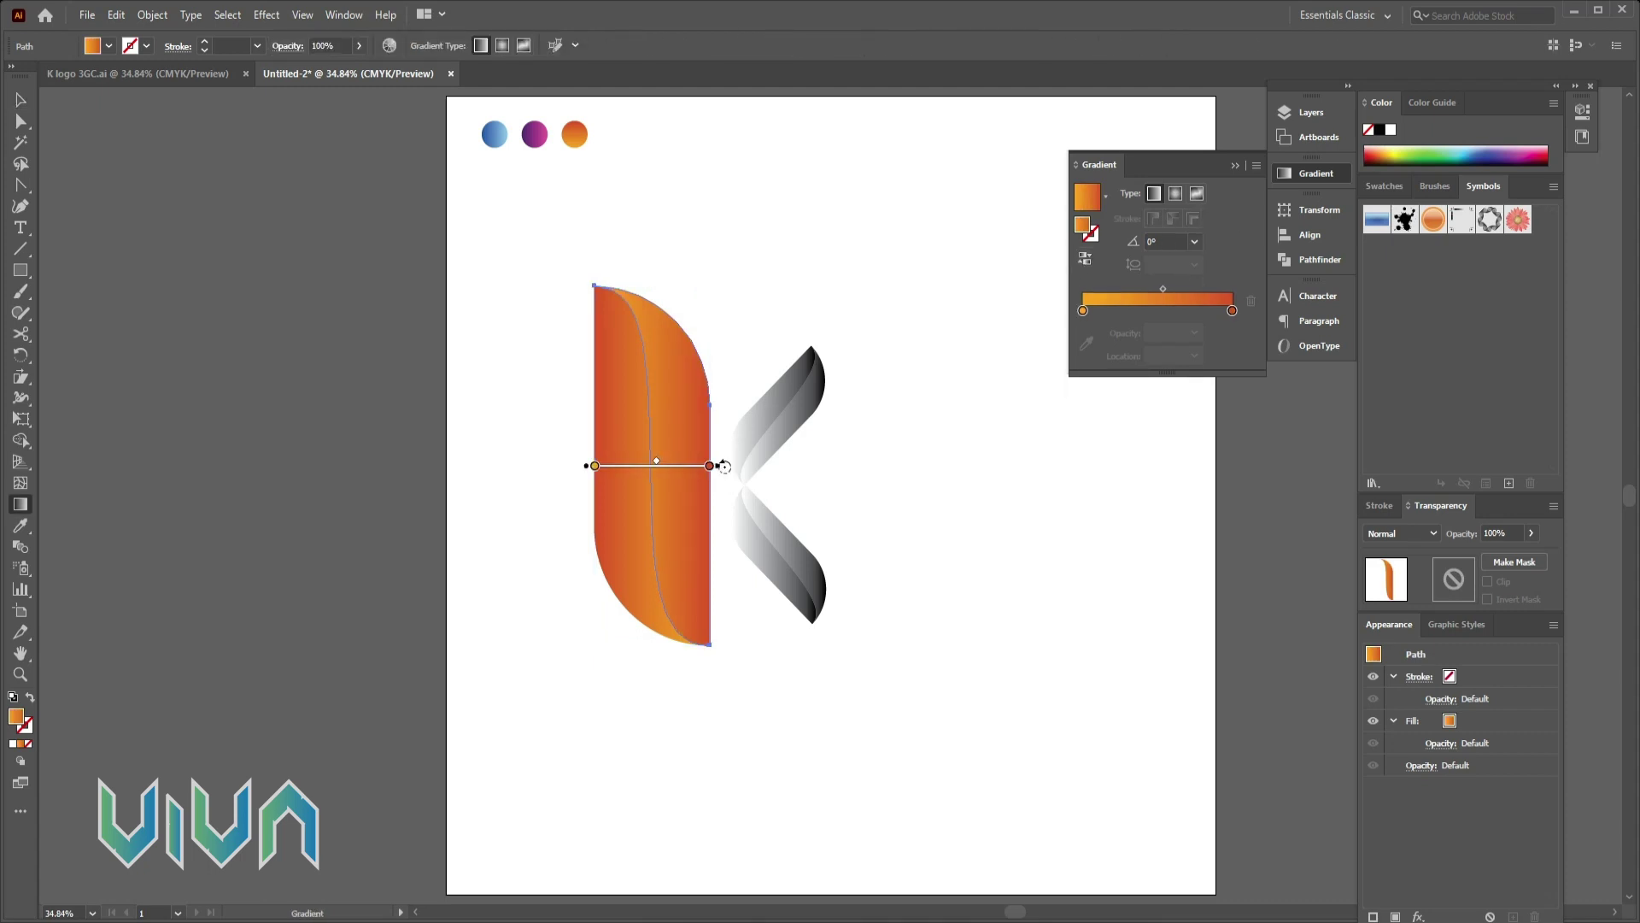
{"action": "left_click_drag", "start_coordinate": [724, 468], "coordinate": [641, 636]}
{"action": "left_click_drag", "start_coordinate": [596, 465], "coordinate": [652, 464]}
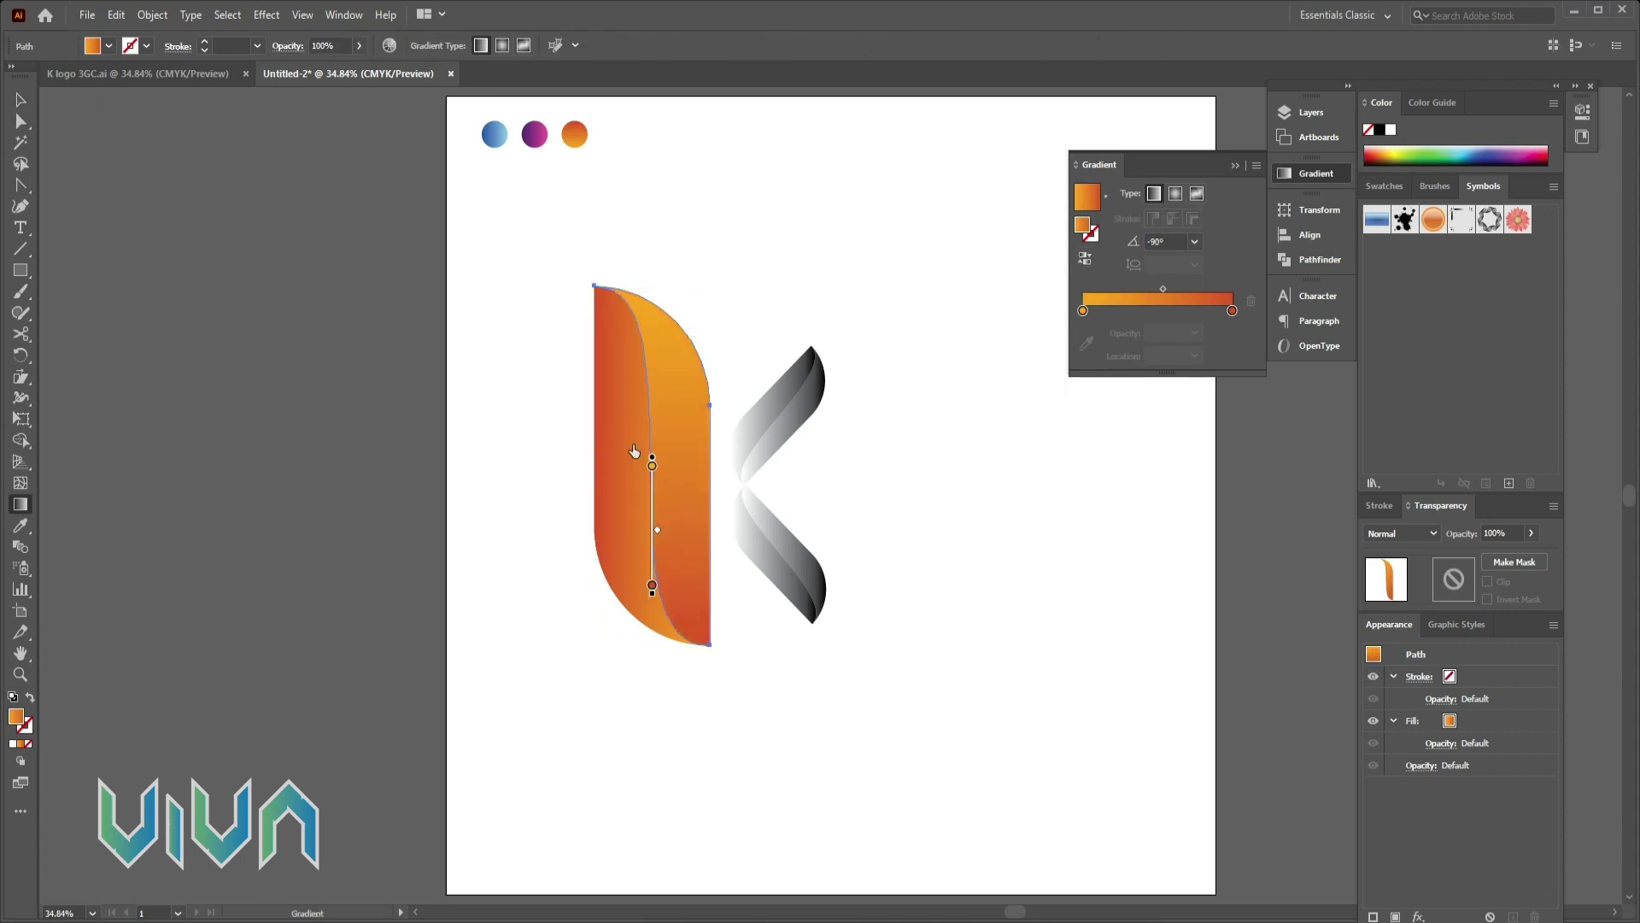
Rotate the orange gradient on the stem's left piece to -90°, keeping red at its upper end.
{"action": "key", "text": "ctrl+z"}
{"action": "key", "text": "ctrl+z"}
{"action": "key", "text": "ctrl+z"}
{"action": "key", "text": "ctrl+z"}
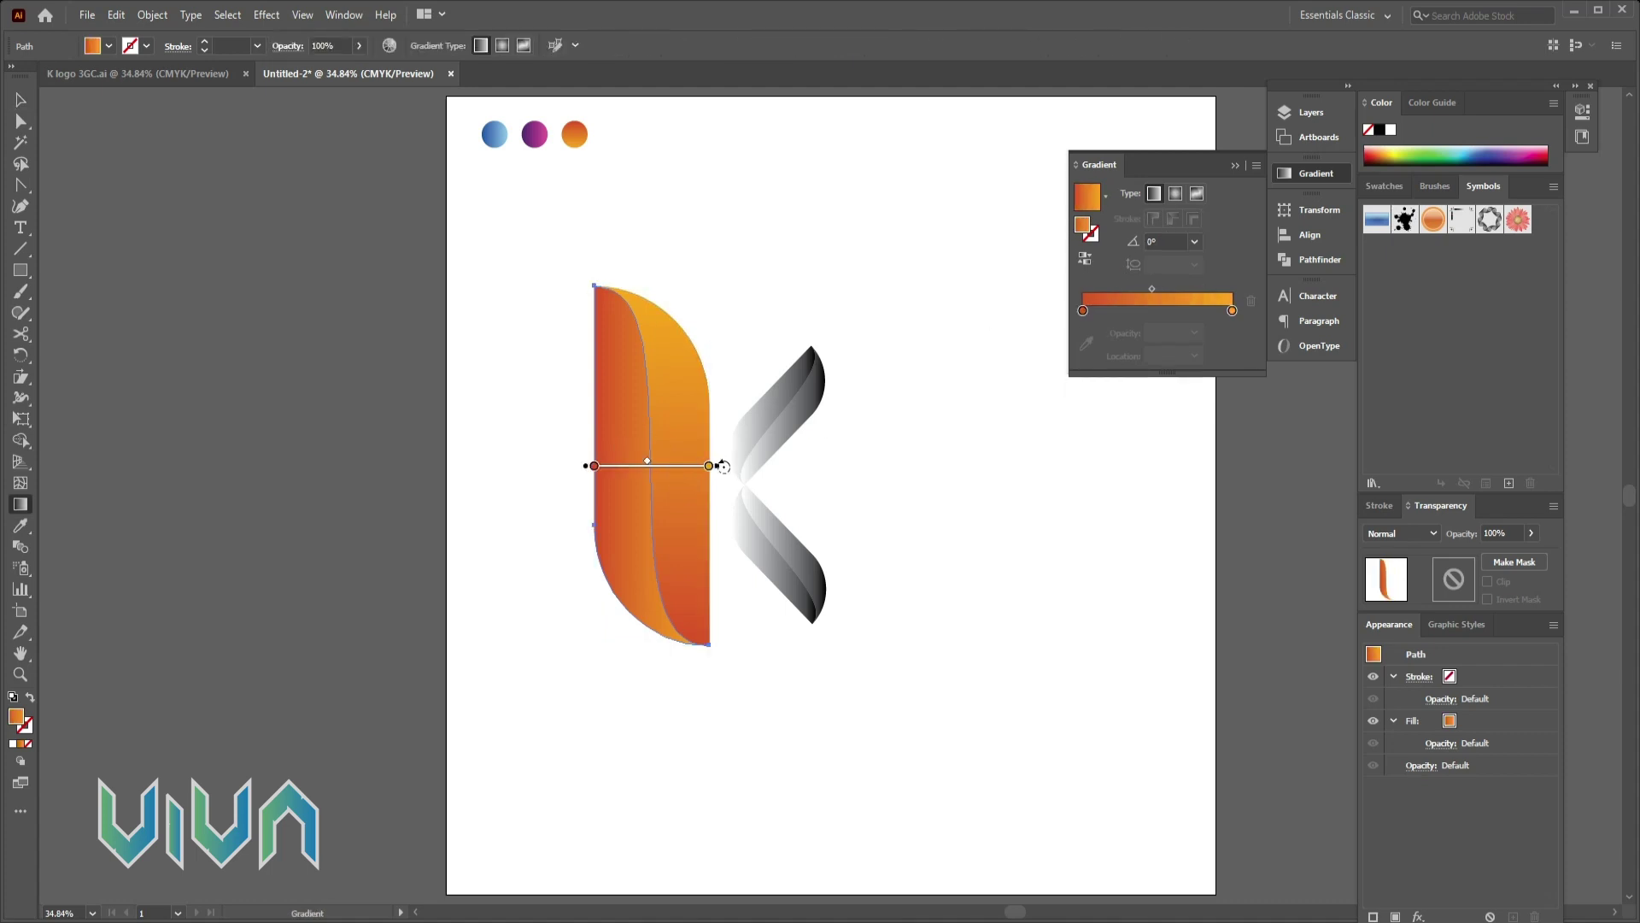
{"action": "key", "text": "ctrl+shift+z"}
{"action": "key", "text": "ctrl+shift+z"}
{"action": "key", "text": "ctrl+shift+z"}
{"action": "key", "text": "ctrl+shift+z"}
{"action": "key", "text": "v"}
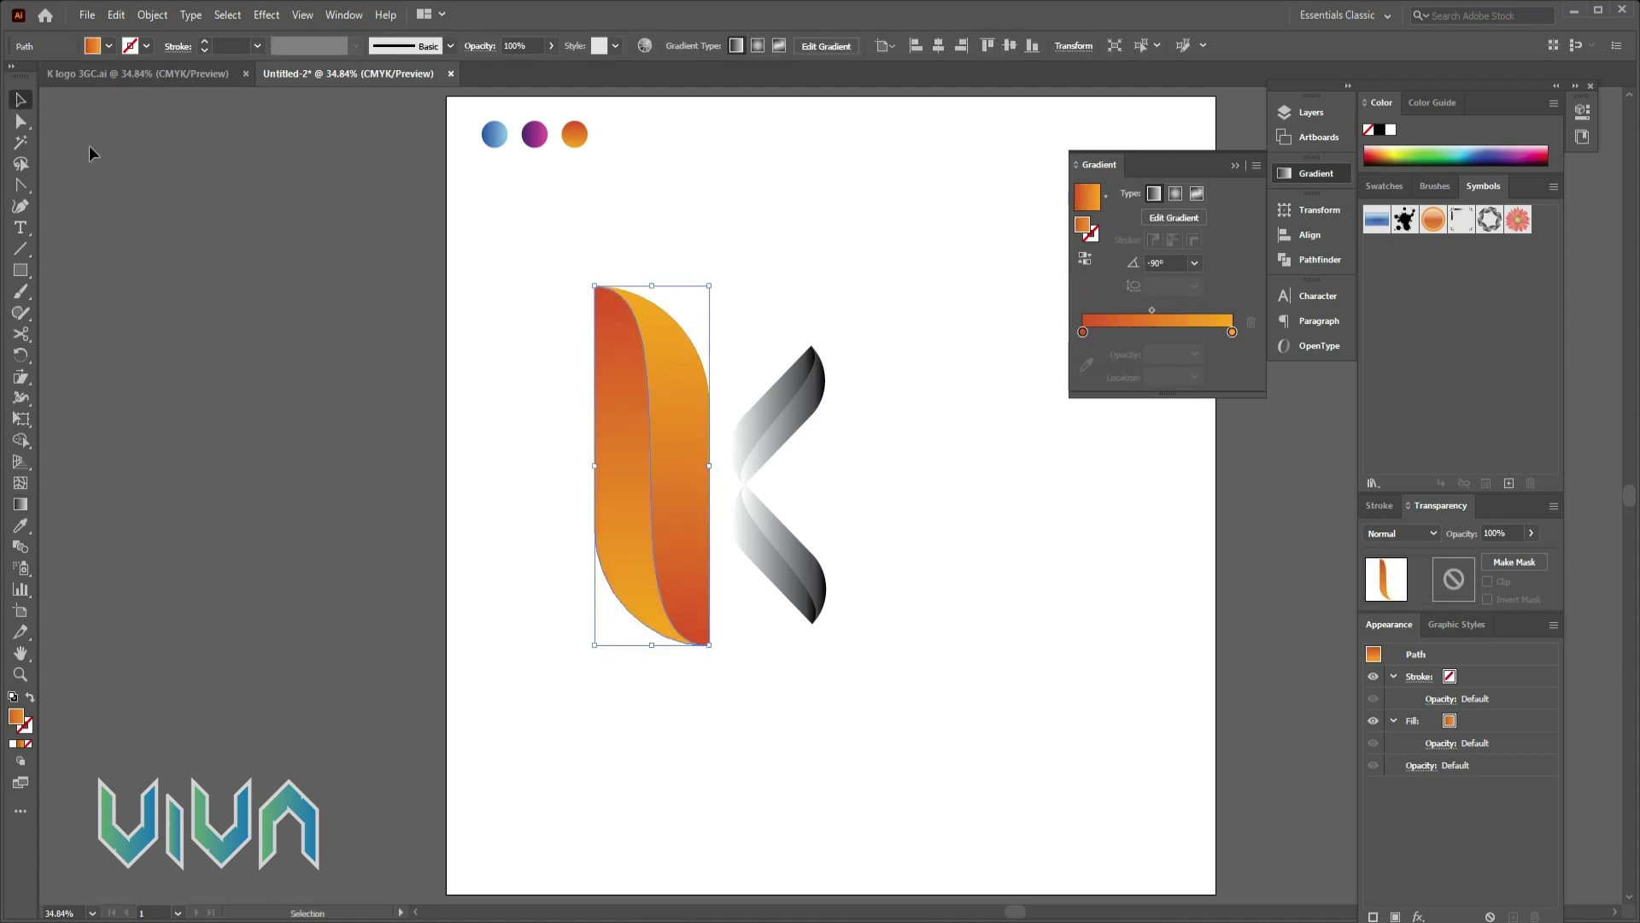
{"action": "left_click", "coordinate": [457, 426]}
Apply the purple-to-pink gradient from the sample circle to both pieces of the upper arm with the Eyedropper tool.
{"action": "left_click_drag", "start_coordinate": [860, 345], "coordinate": [759, 466]}
{"action": "left_click", "coordinate": [21, 525]}
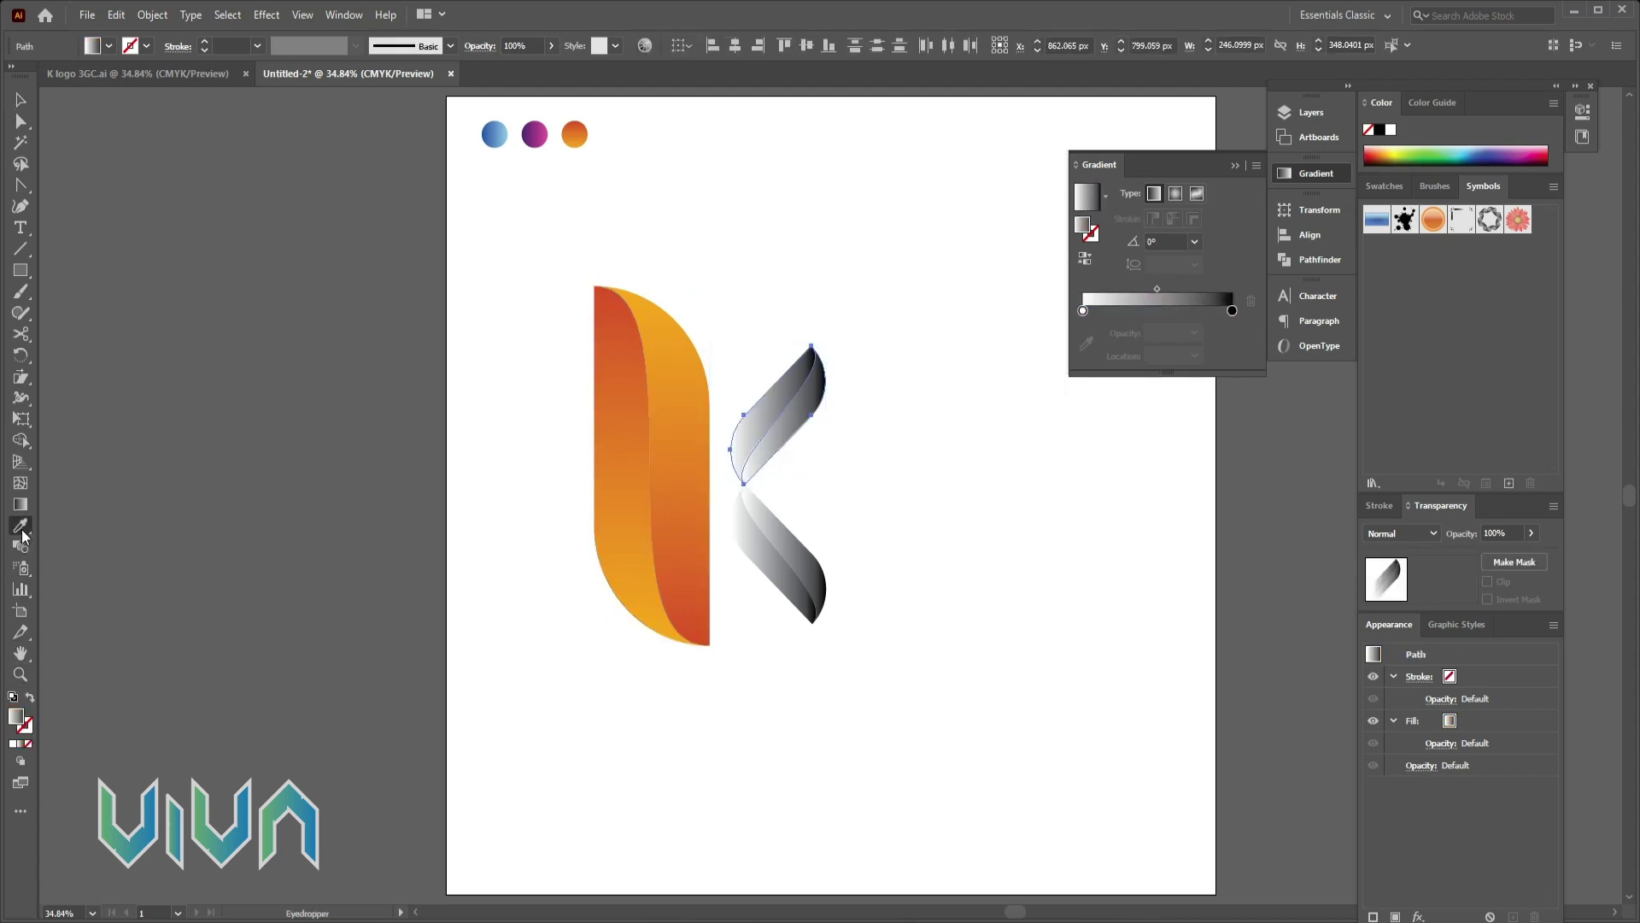
{"action": "left_click", "coordinate": [546, 123]}
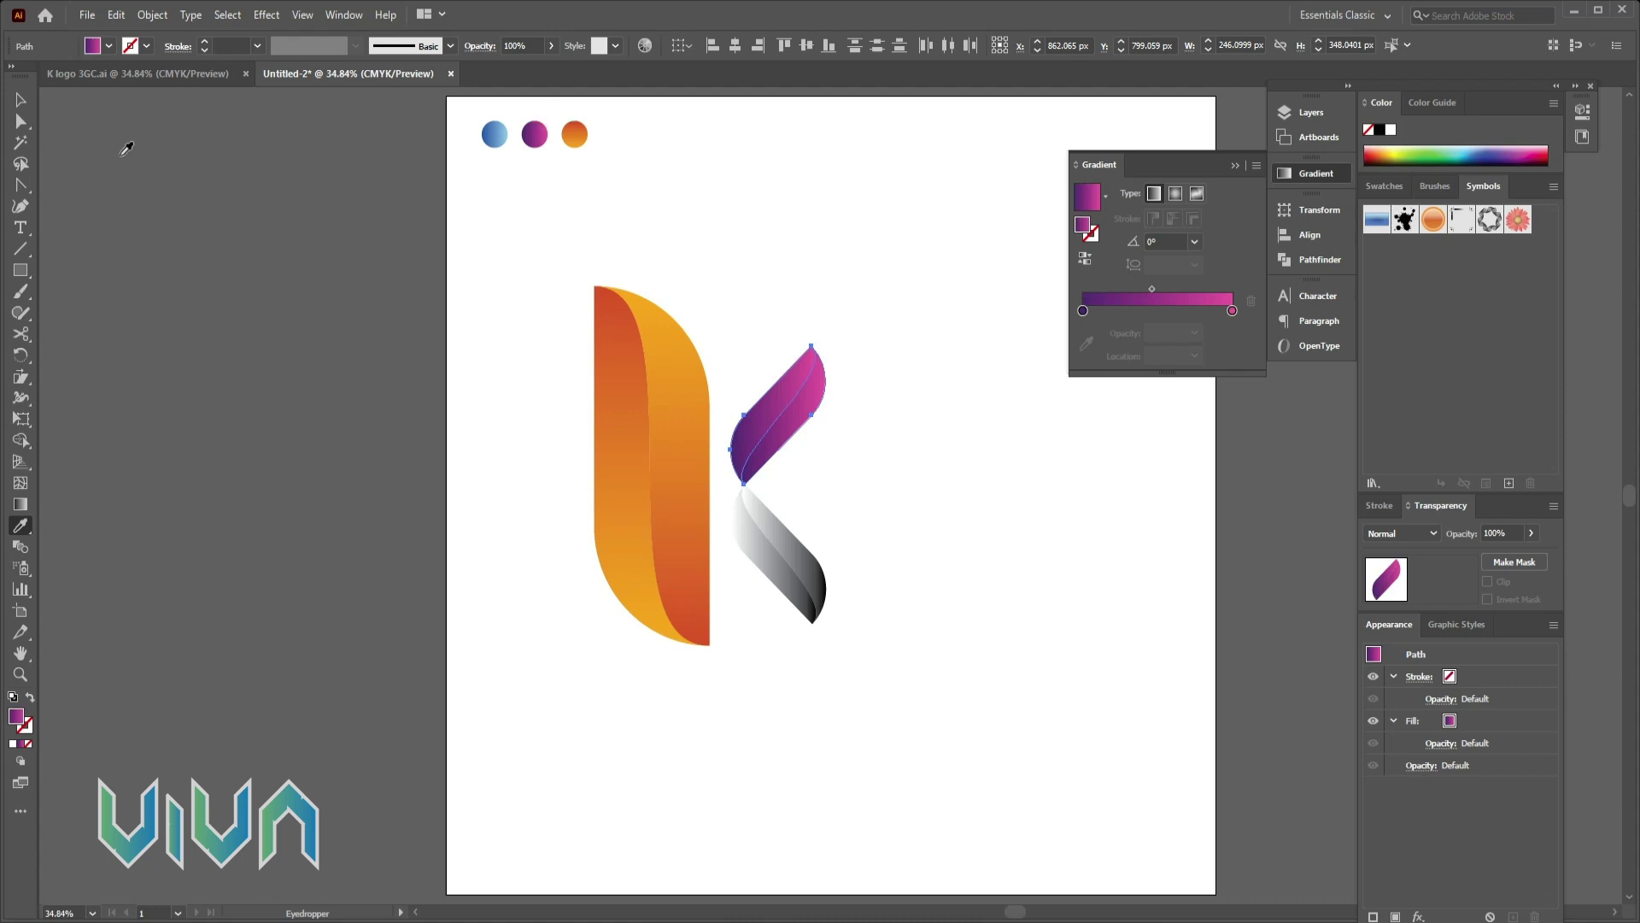
Reverse the purple-to-pink gradient on the upper arm's left piece.
{"action": "left_click", "coordinate": [22, 102]}
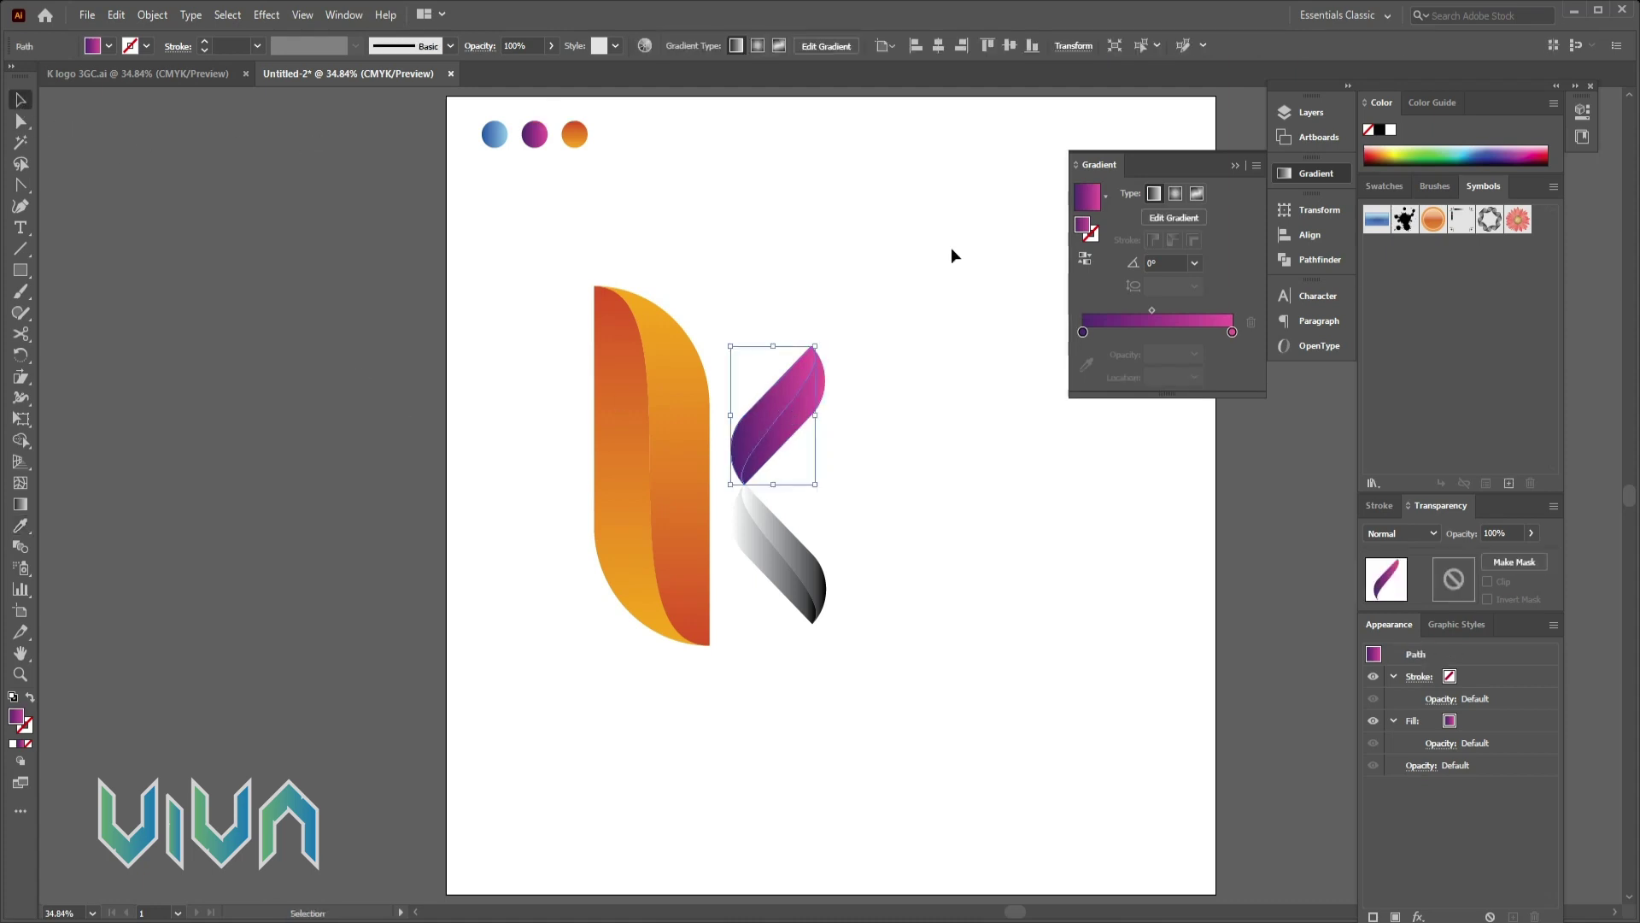
{"action": "left_click", "coordinate": [1085, 259]}
Apply the blue gradient from the sample circle to both pieces of the lower arm and reverse it on the left piece.
{"action": "left_click", "coordinate": [20, 123]}
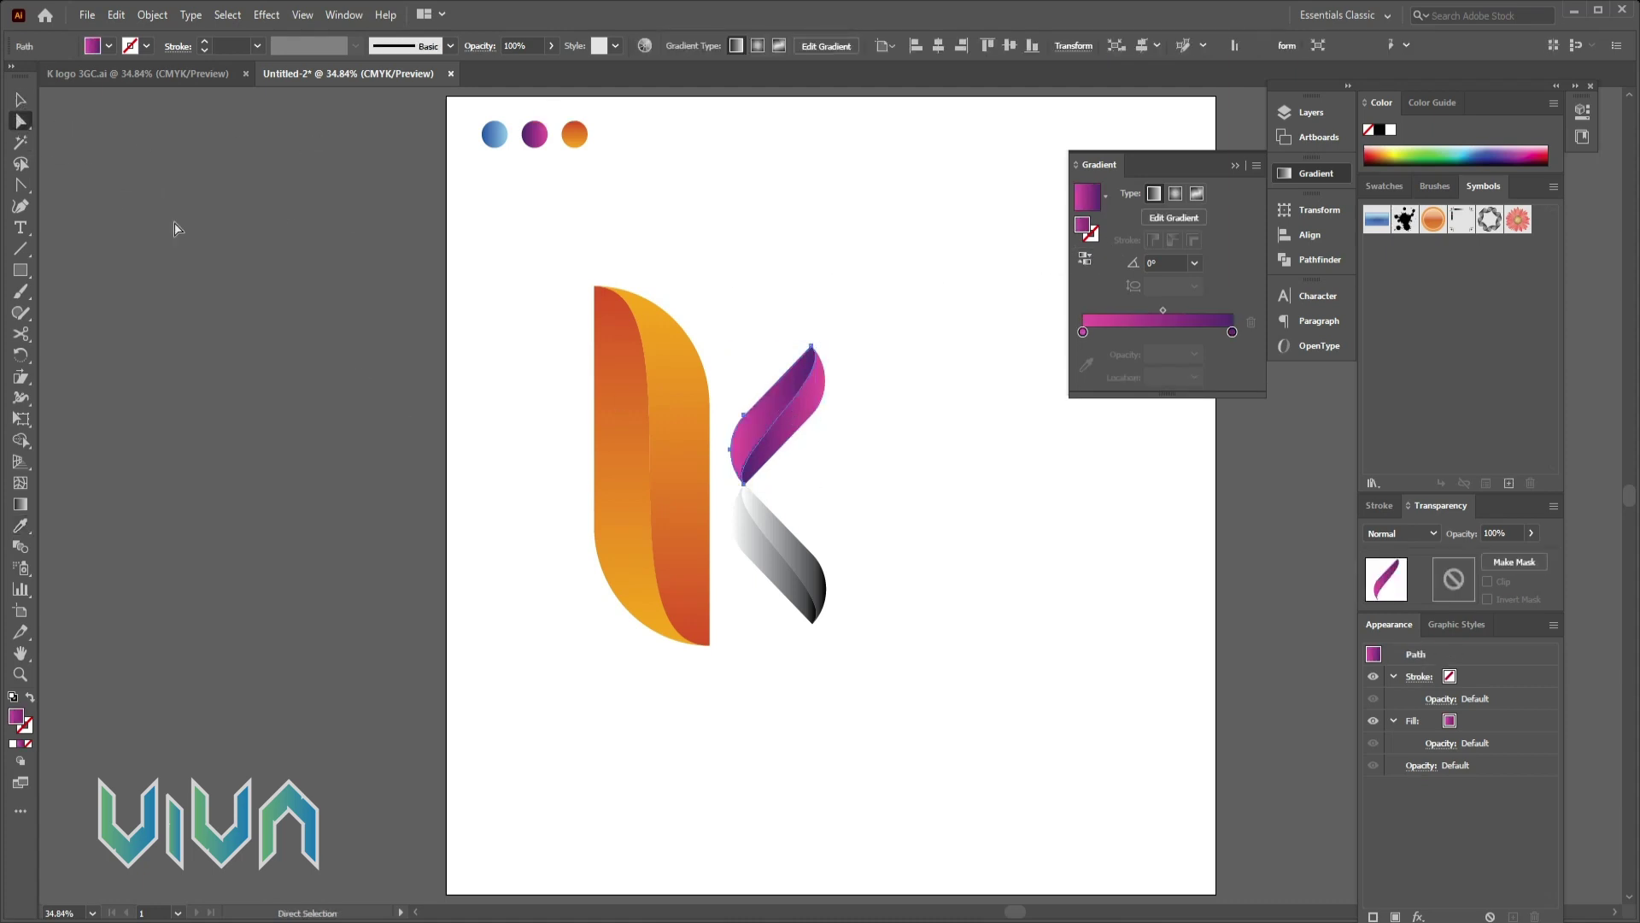
{"action": "left_click", "coordinate": [808, 564]}
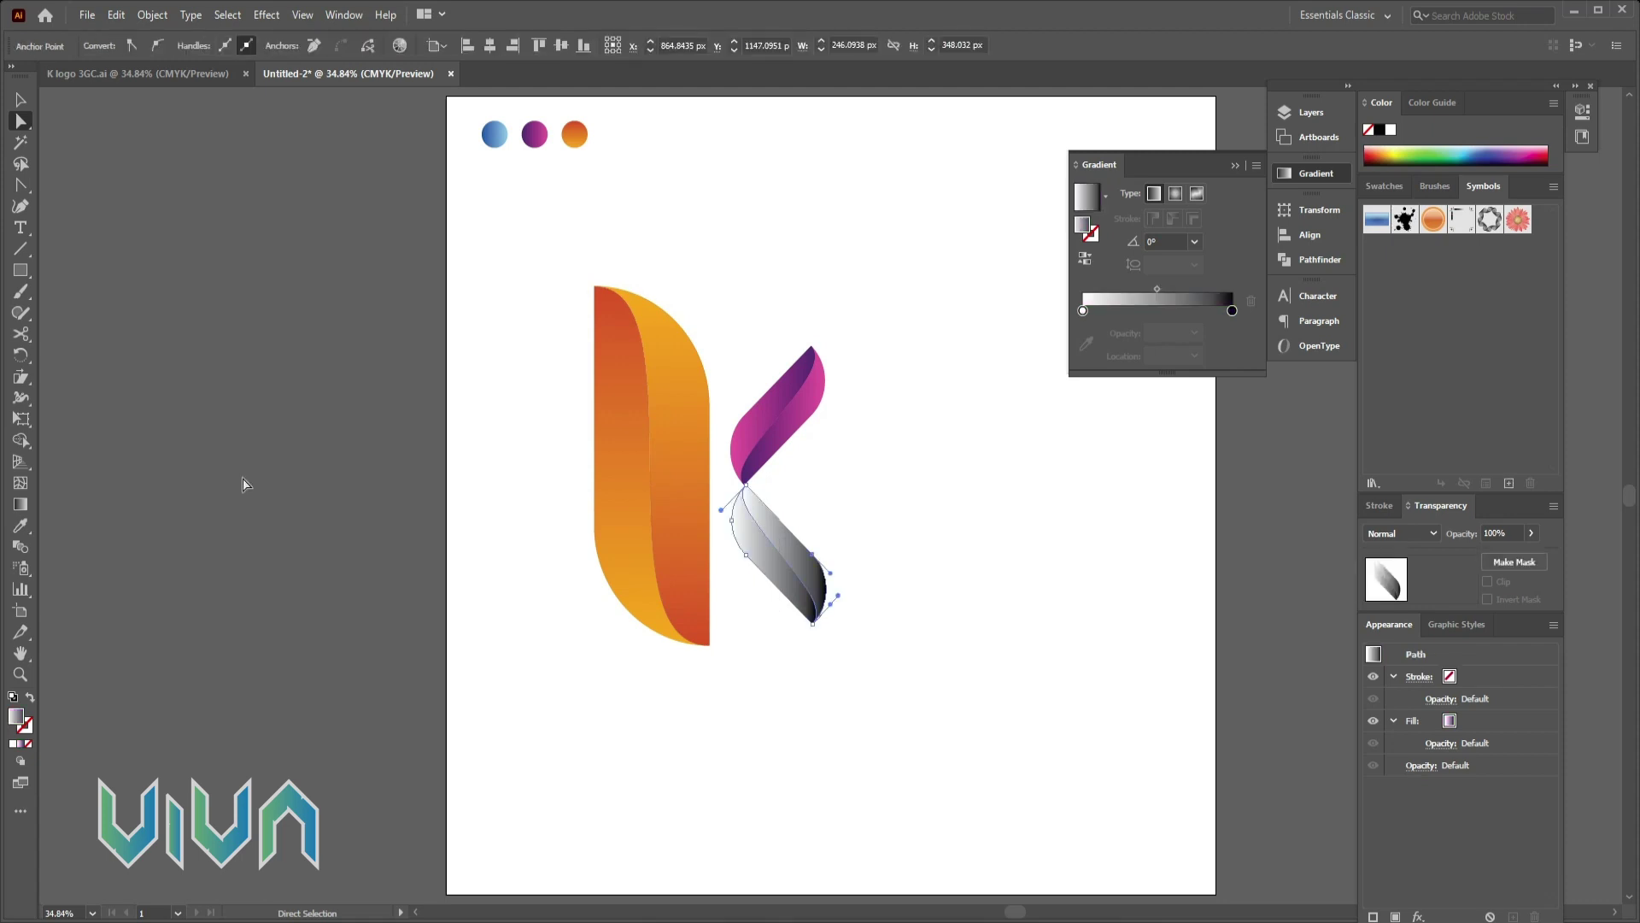
{"action": "left_click", "coordinate": [20, 525]}
{"action": "left_click", "coordinate": [496, 134]}
{"action": "key", "text": "v"}
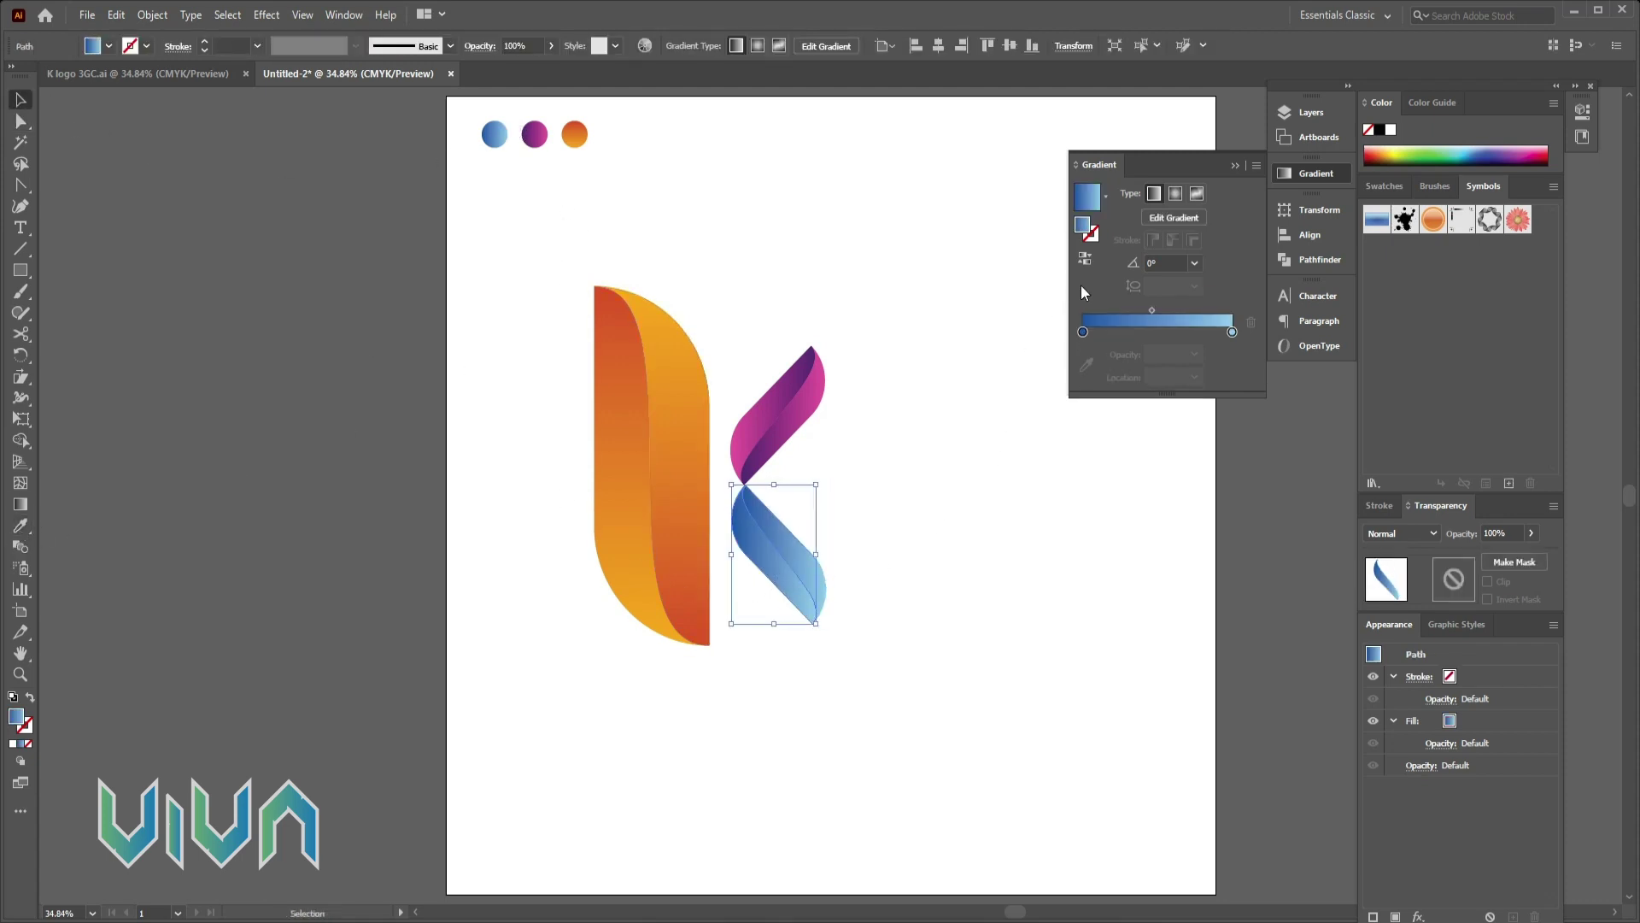
{"action": "left_click", "coordinate": [1085, 258]}
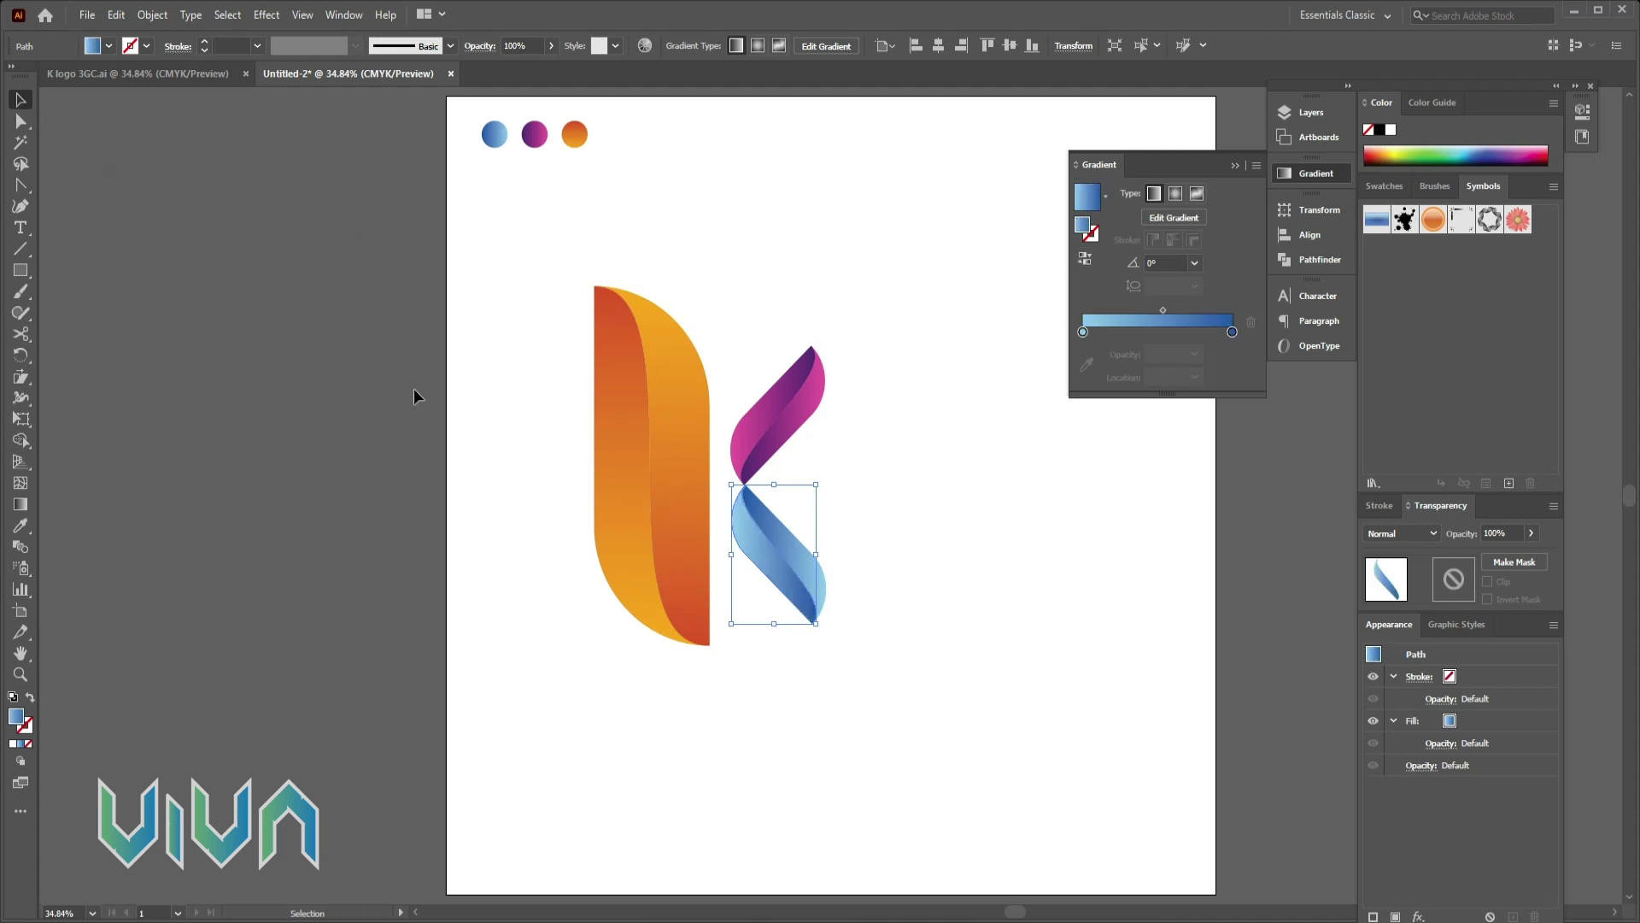
{"action": "left_click", "coordinate": [627, 673]}
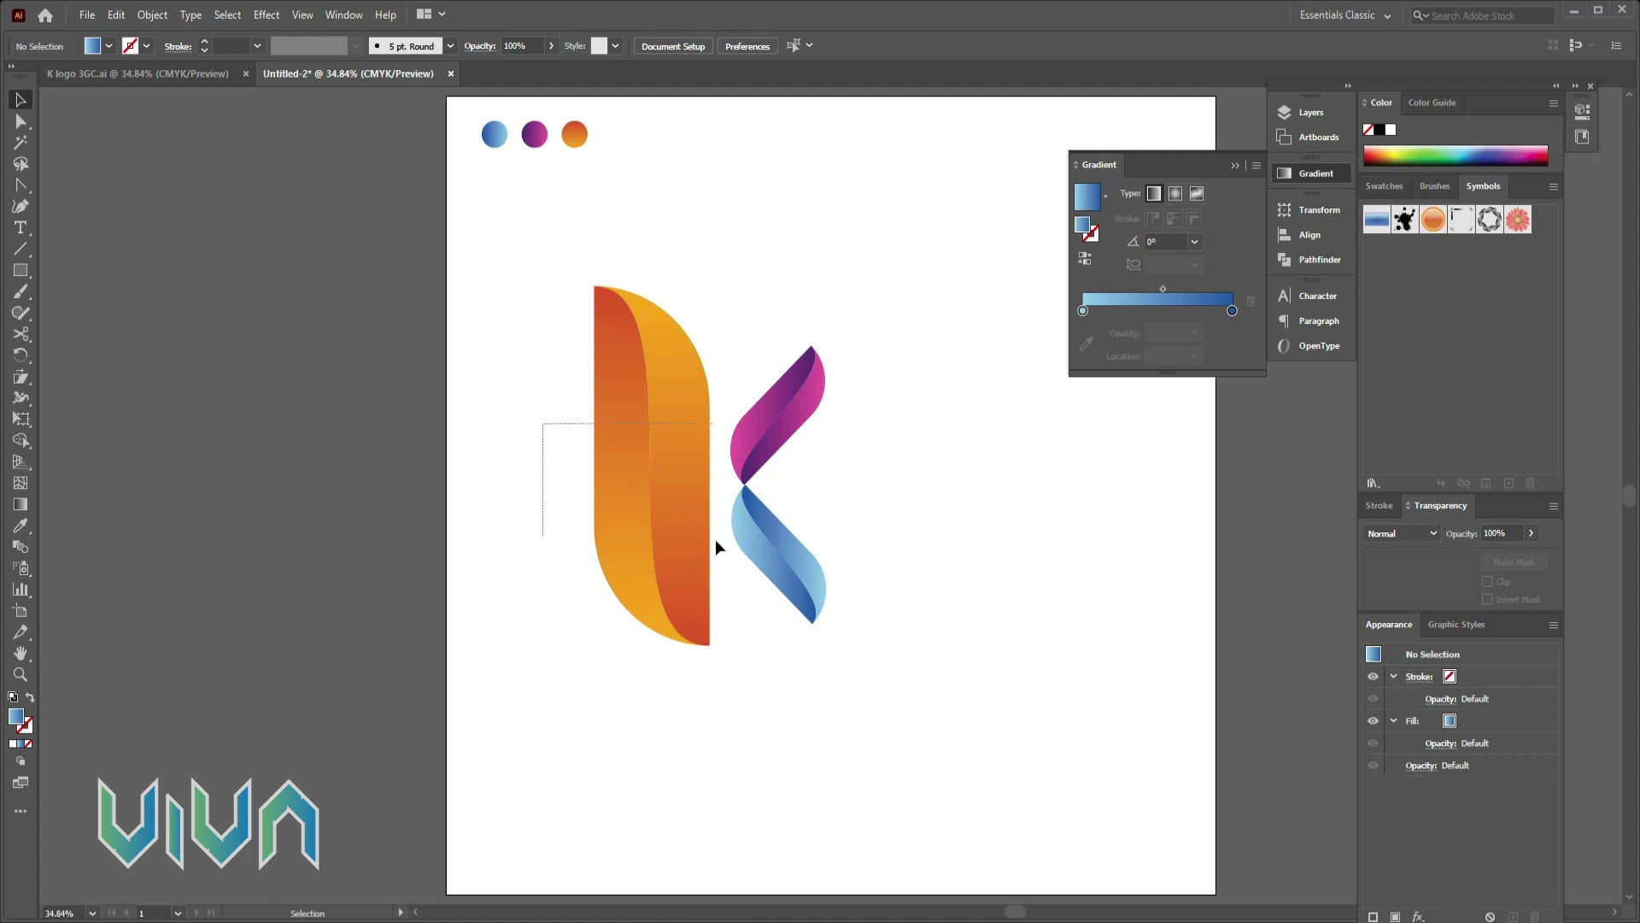
Narrow both orange stem pieces together by moving their left edge slightly inward, keeping the right edge in place.
{"action": "left_click_drag", "start_coordinate": [715, 547], "coordinate": [715, 545]}
{"action": "left_click_drag", "start_coordinate": [595, 469], "coordinate": [617, 470]}
{"action": "left_click", "coordinate": [721, 504]}
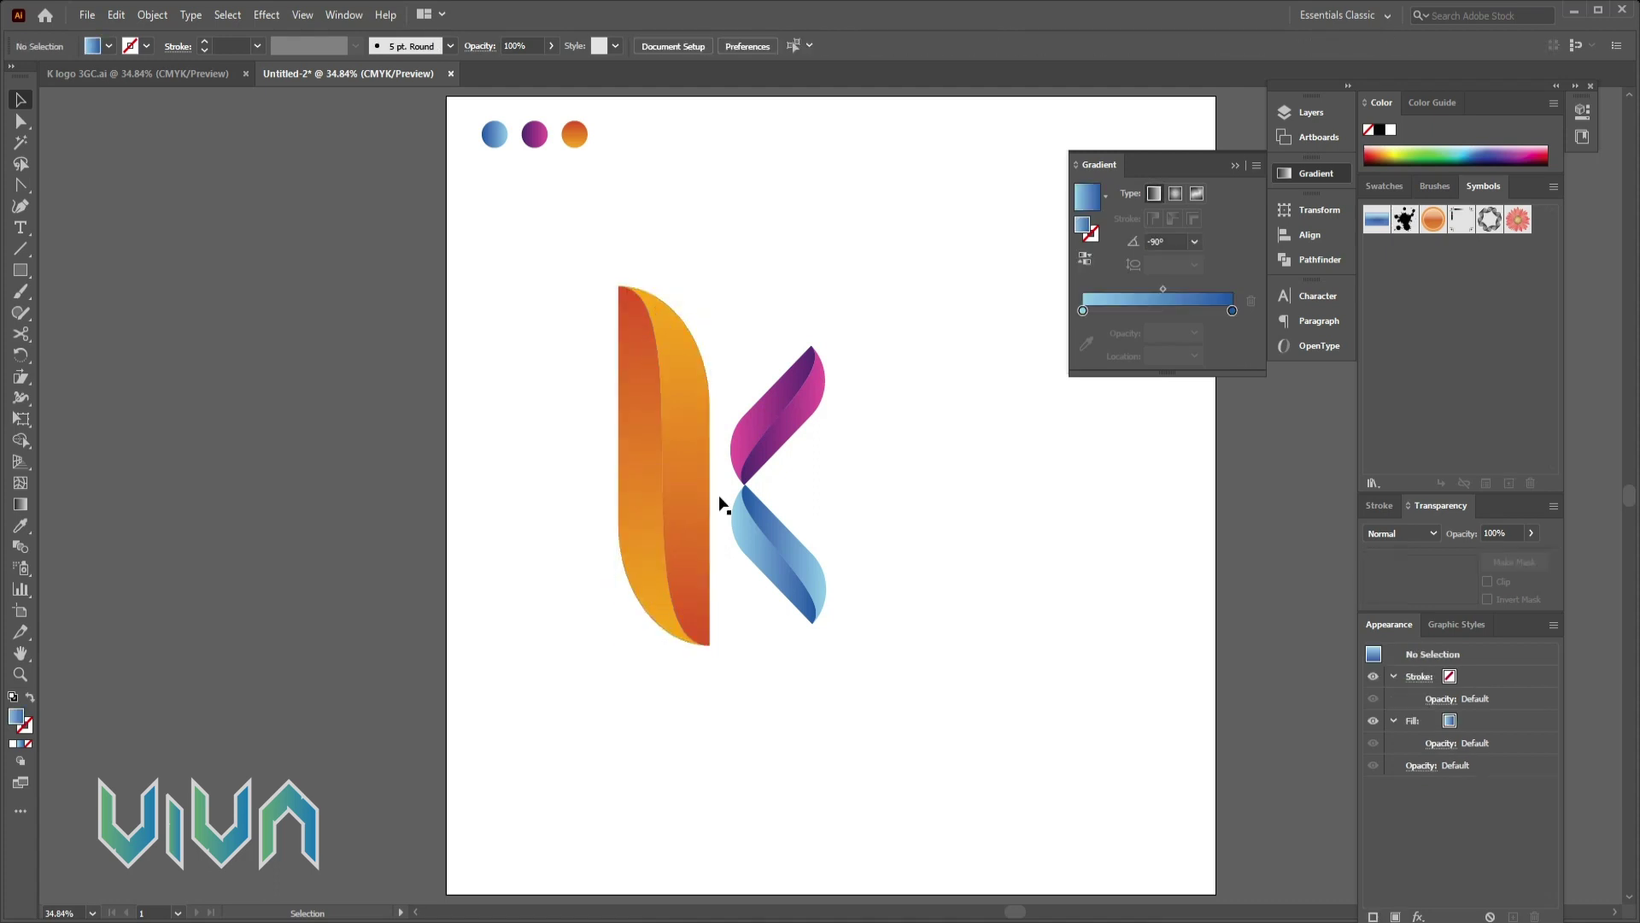
Widen the purple and blue arms together to about 293 px by stretching them outward from the stem side.
{"action": "left_click_drag", "start_coordinate": [879, 322], "coordinate": [758, 615]}
{"action": "left_click_drag", "start_coordinate": [844, 485], "coordinate": [846, 489]}
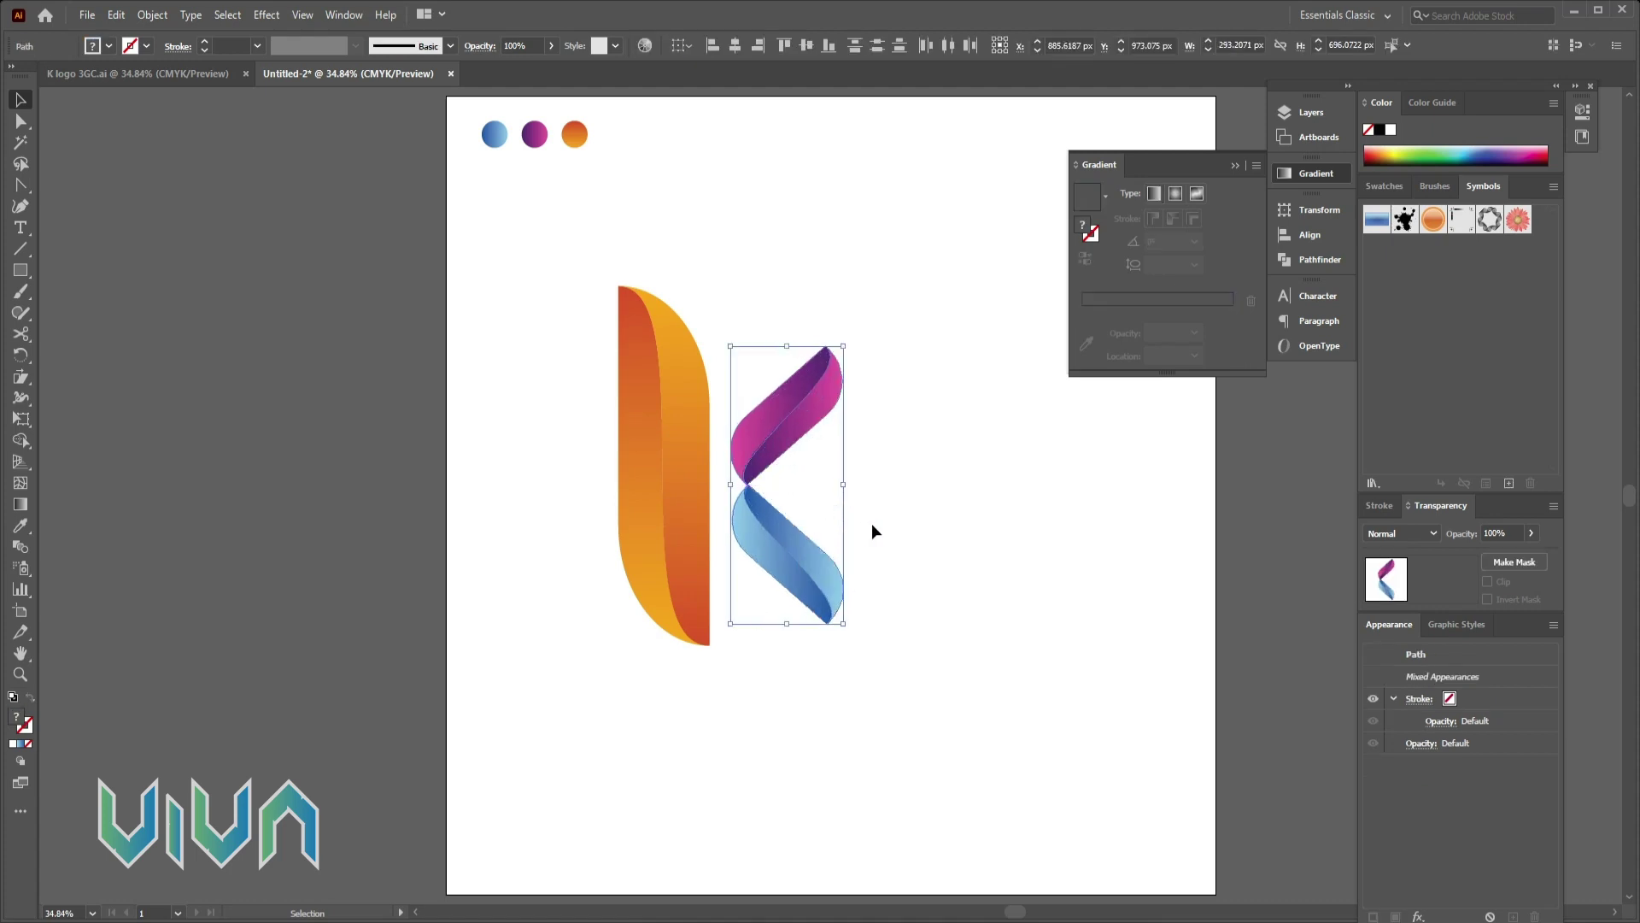
{"action": "left_click", "coordinate": [934, 549]}
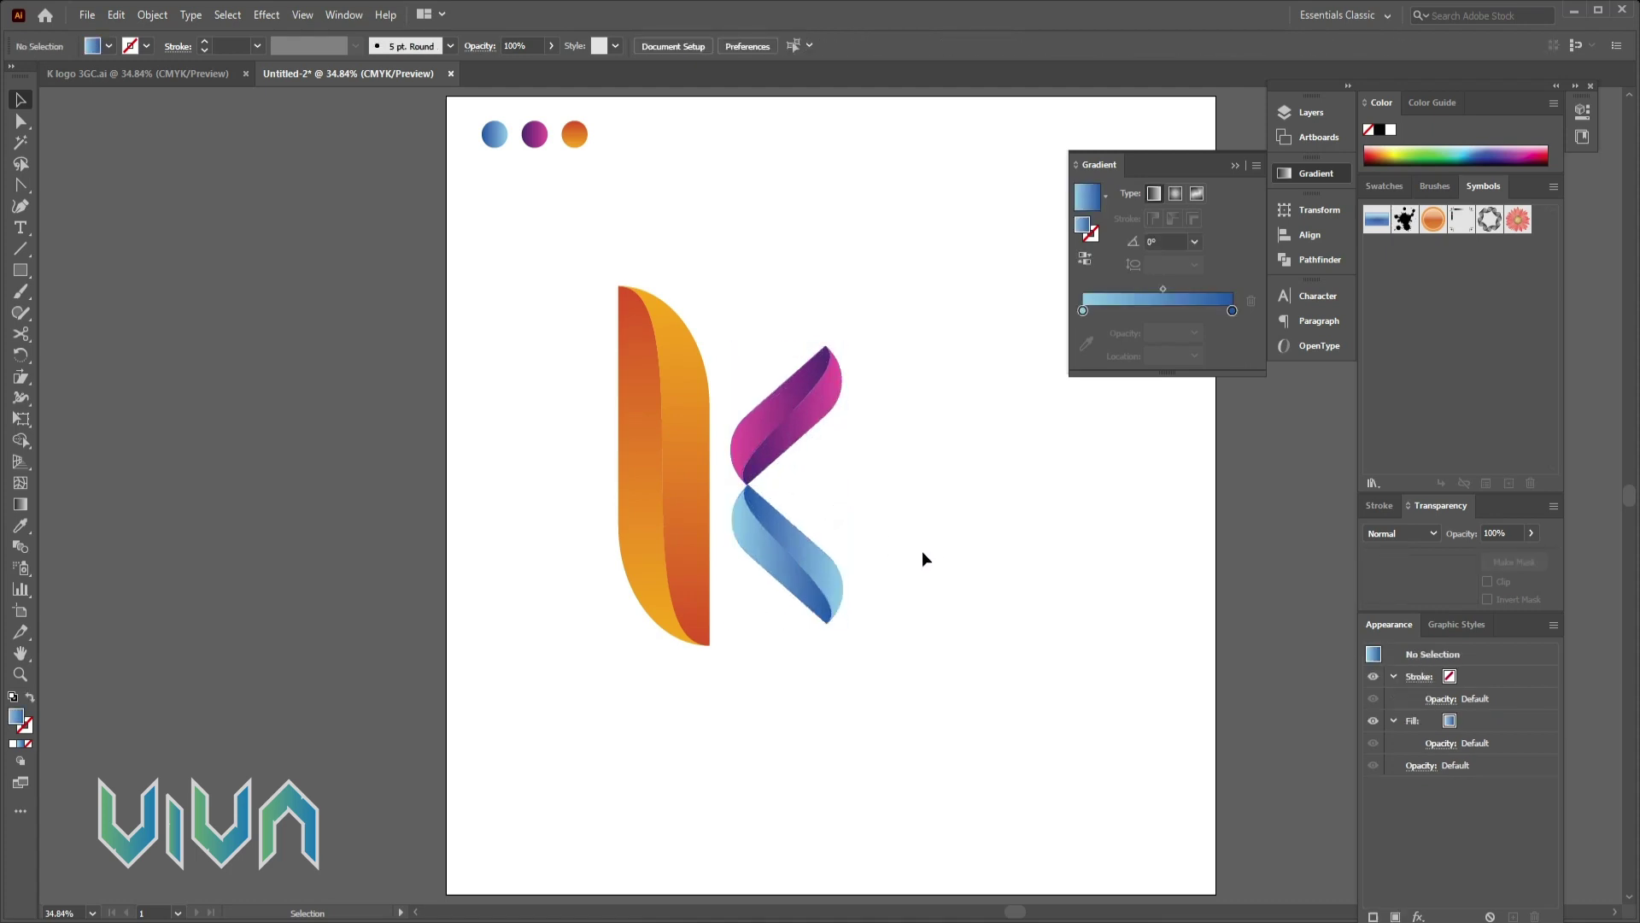